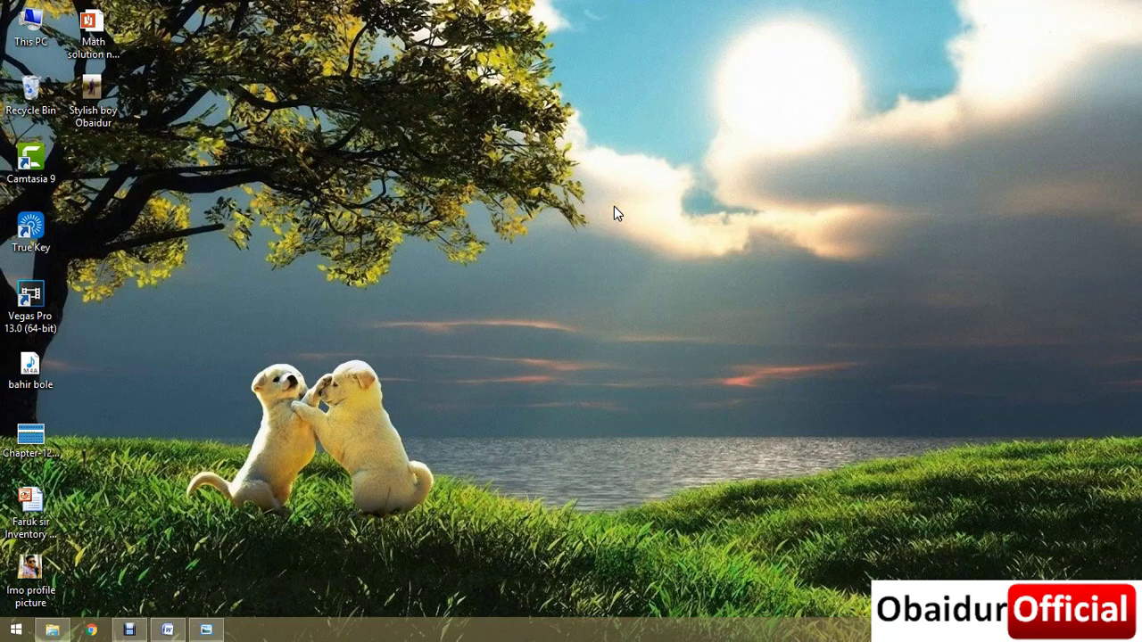
# Step: Refresh the desktop and bring the Masai Company1 problem image up full screen
pyautogui.rightClick(571, 153)
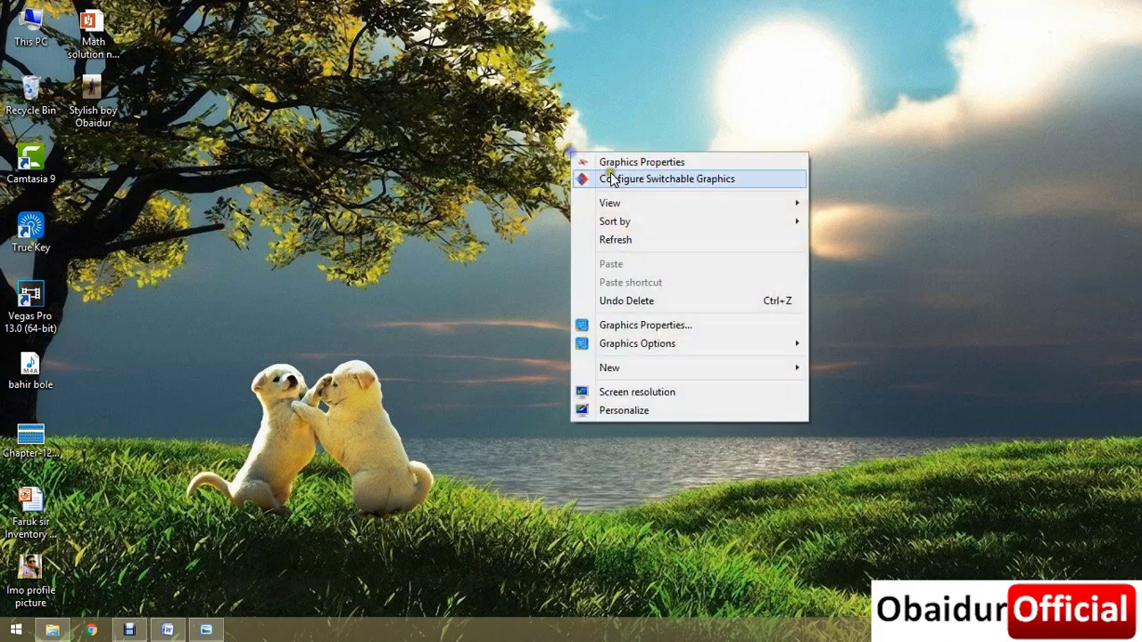
pyautogui.click(686, 239)
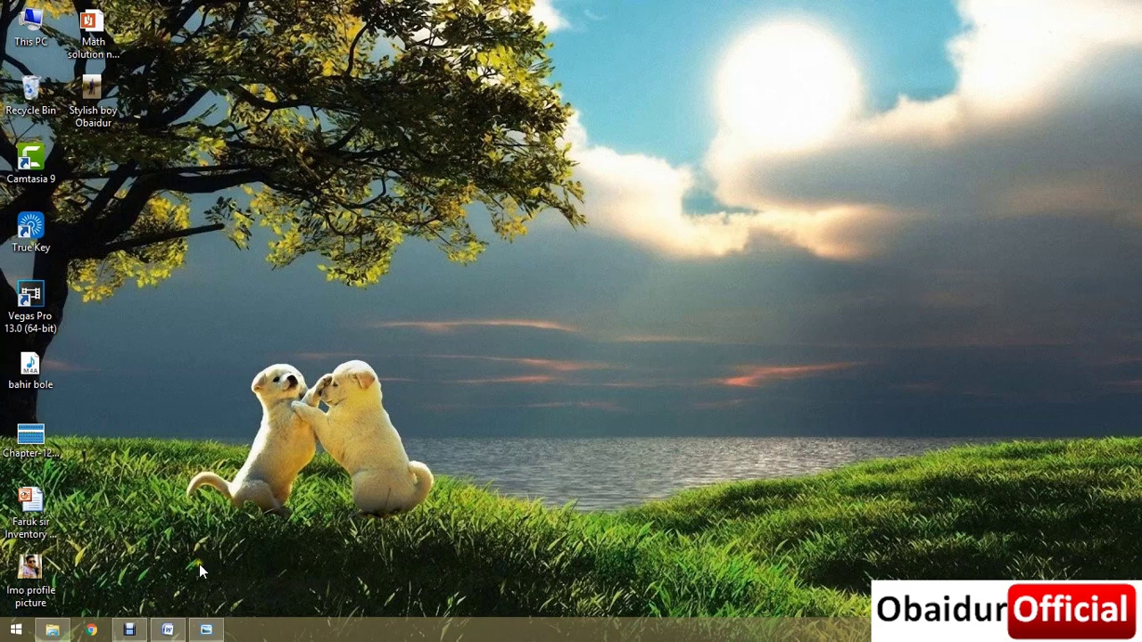
pyautogui.click(205, 630)
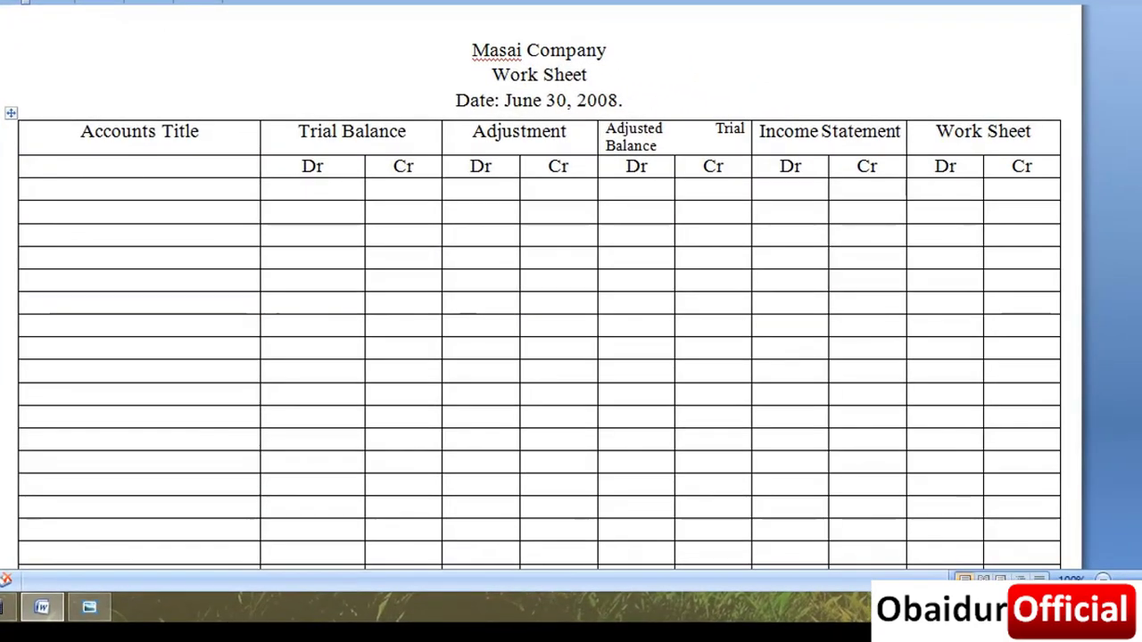
# Step: Bring the Masai Company trial balance problem image in front of Word
pyautogui.click(90, 606)
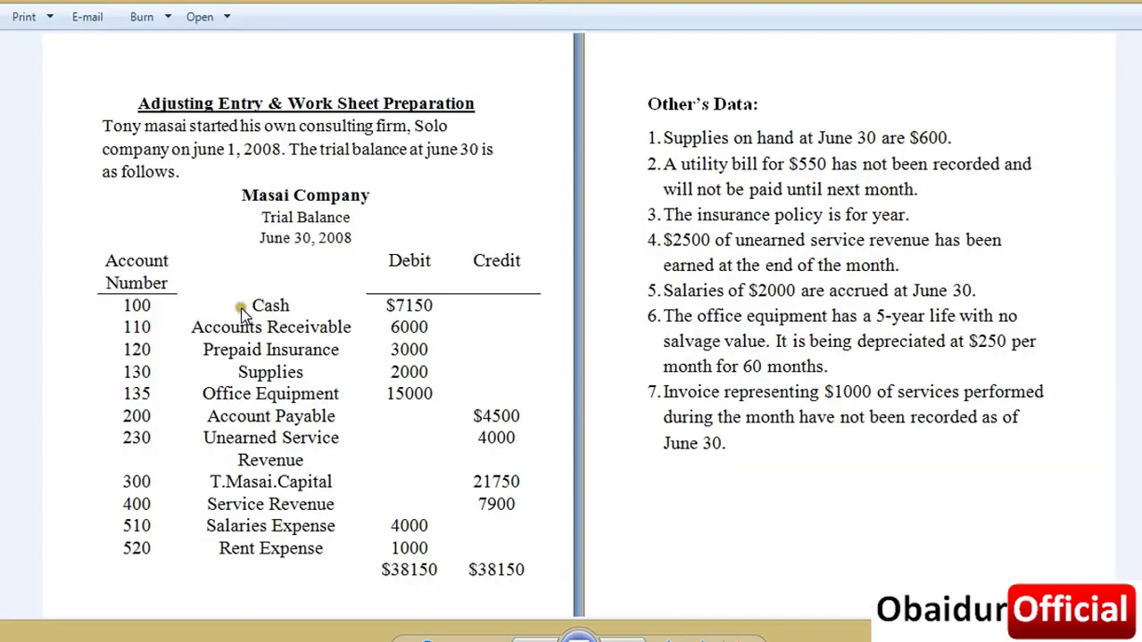
# Step: Label the totals row 'Total Trial Balance' in bold beside the $38150 totals
pyautogui.click(1129, 4)
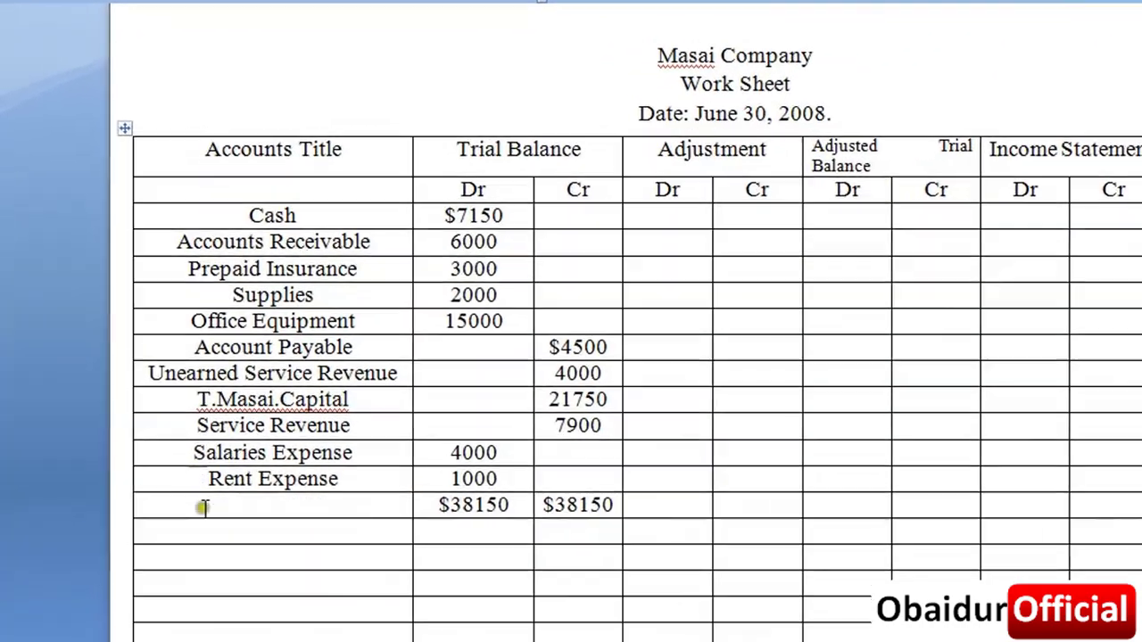
pyautogui.click(162, 535)
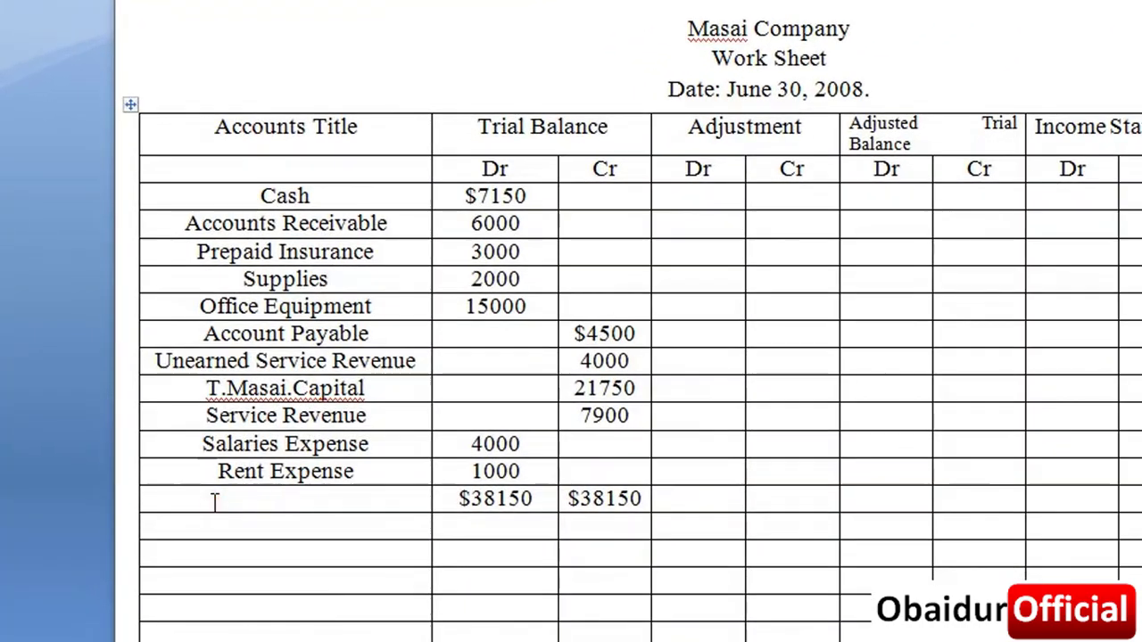
pyautogui.write('Total')
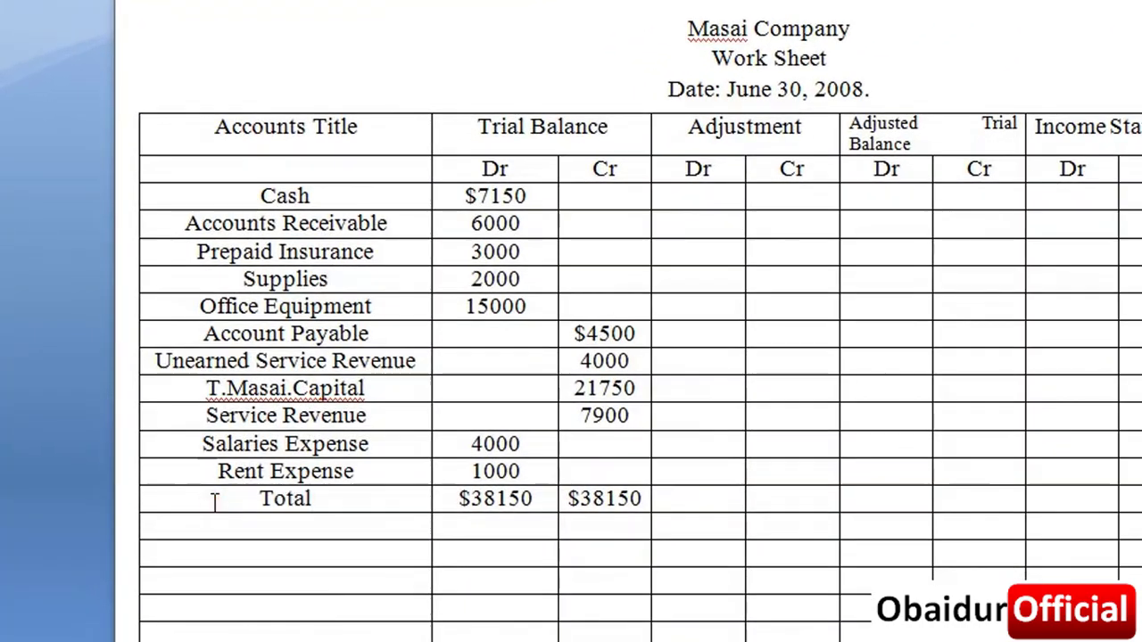
pyautogui.write(' Trial Bal')
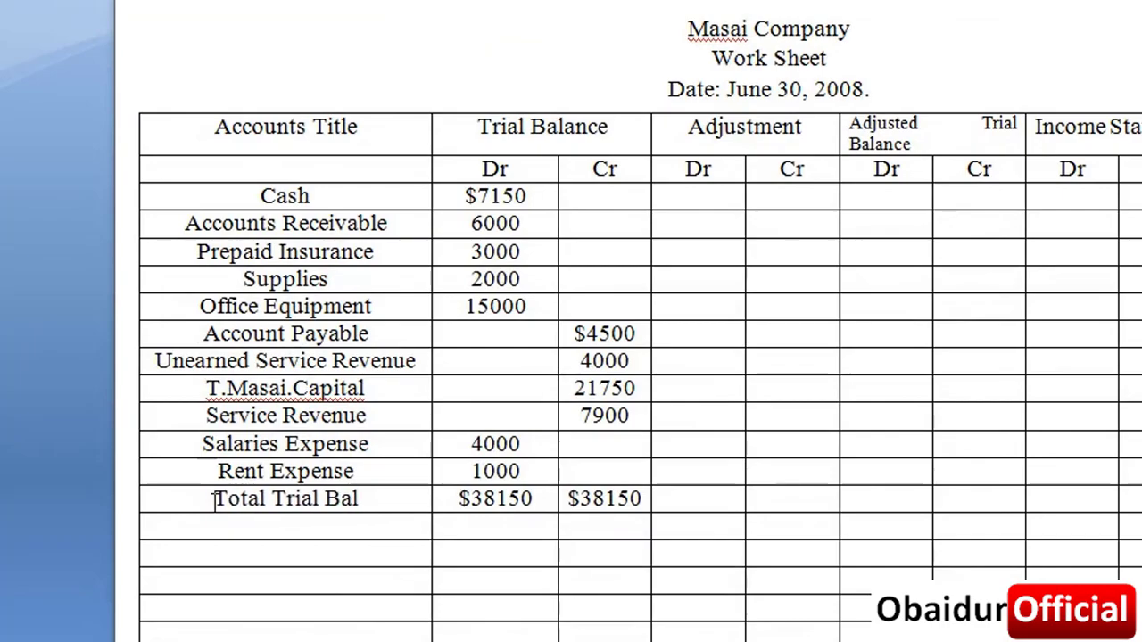
pyautogui.write('ance')
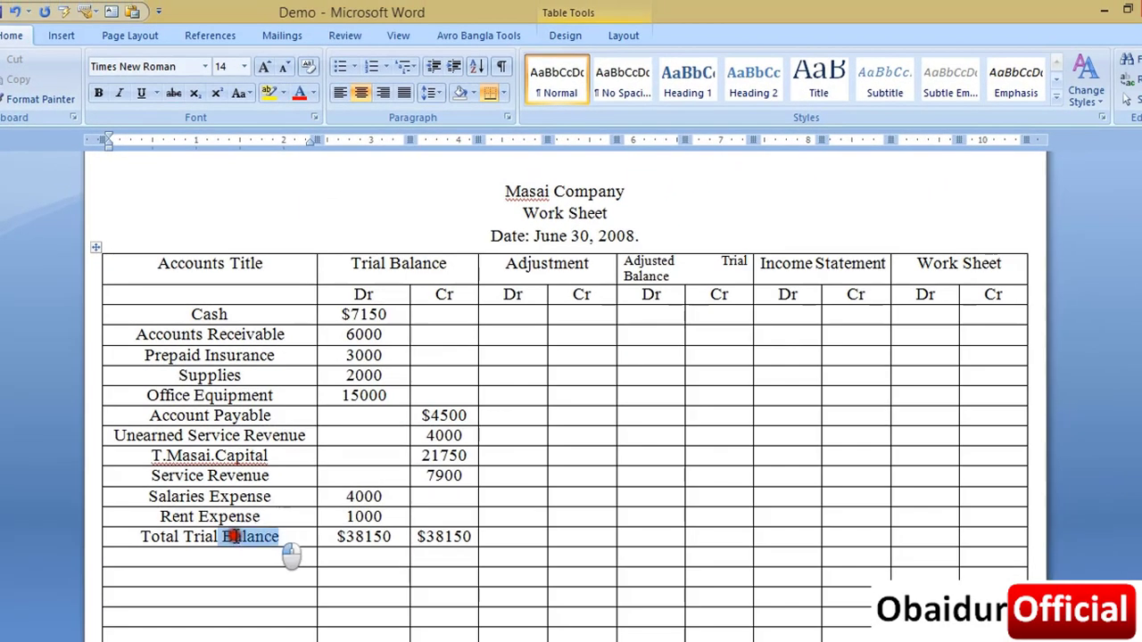
pyautogui.moveTo(279, 536); pyautogui.dragTo(144, 535)
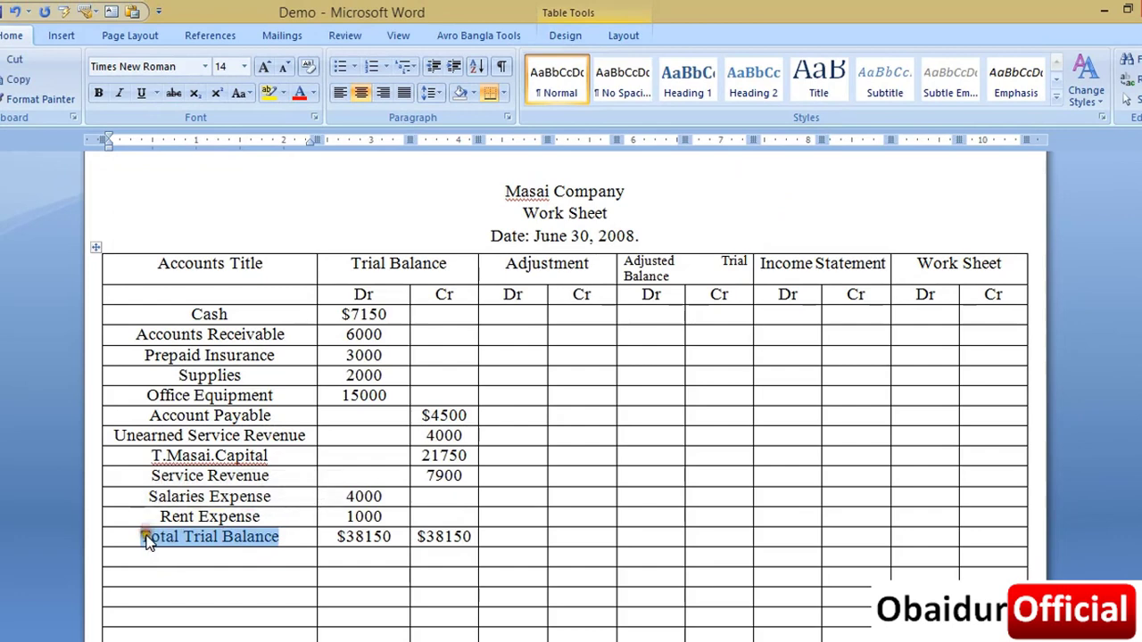
pyautogui.hotkey('ctrl', 'b')
pyautogui.click(286, 539)
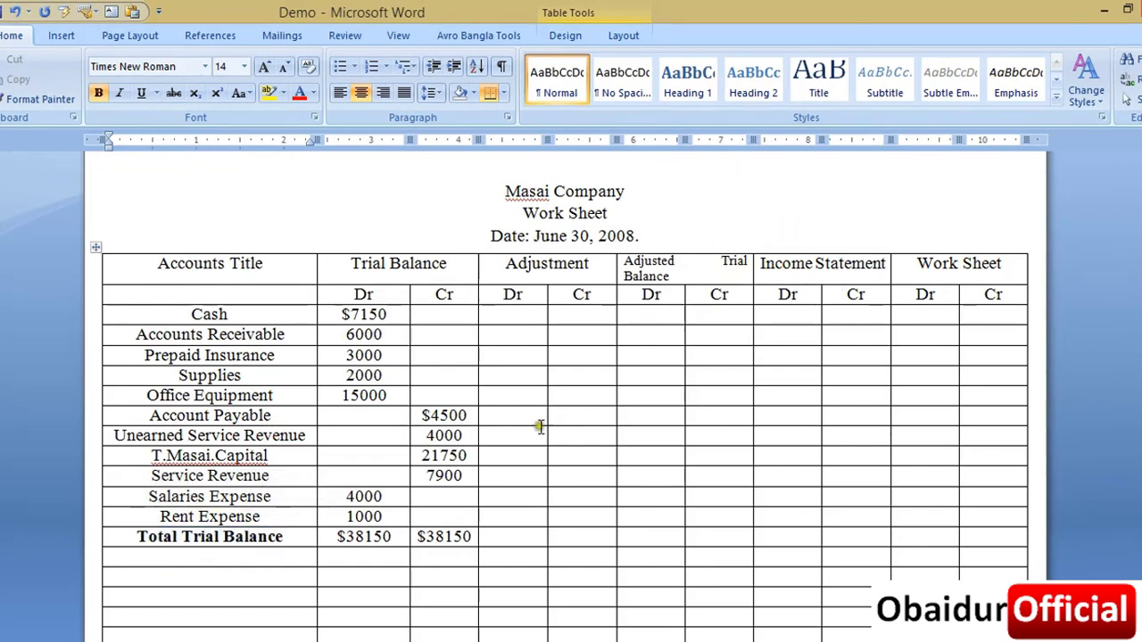
pyautogui.scroll(-1, 660, 307)
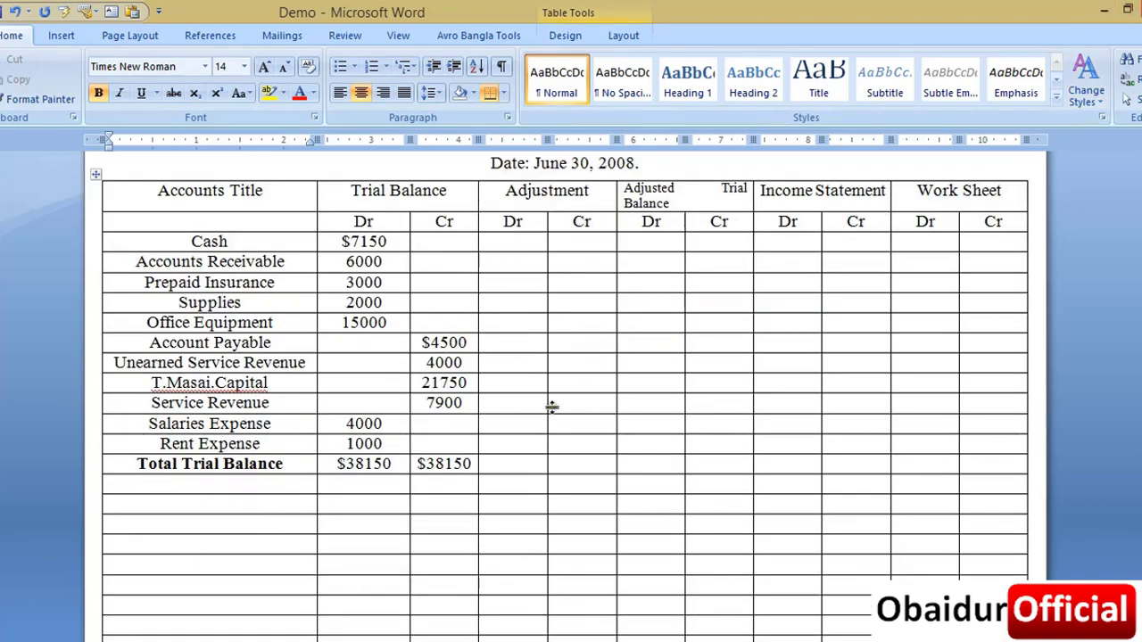
# Step: Place Word on the left and the problem image on the right, zoomed to Other's Data
pyautogui.click(1129, 9)
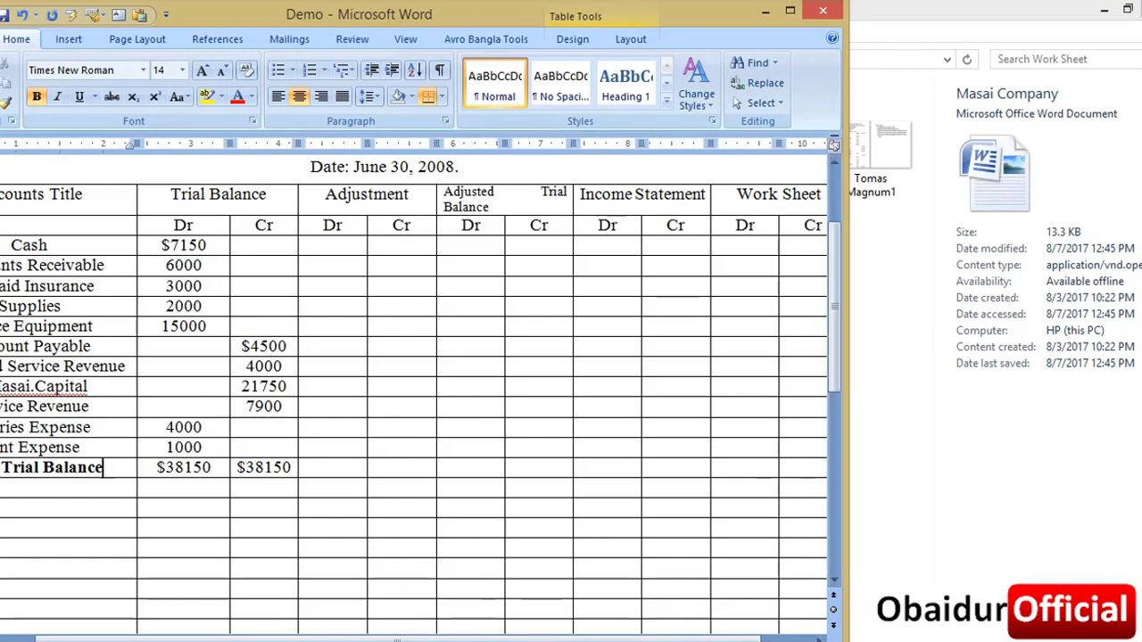
pyautogui.moveTo(849, 522); pyautogui.dragTo(630, 522)
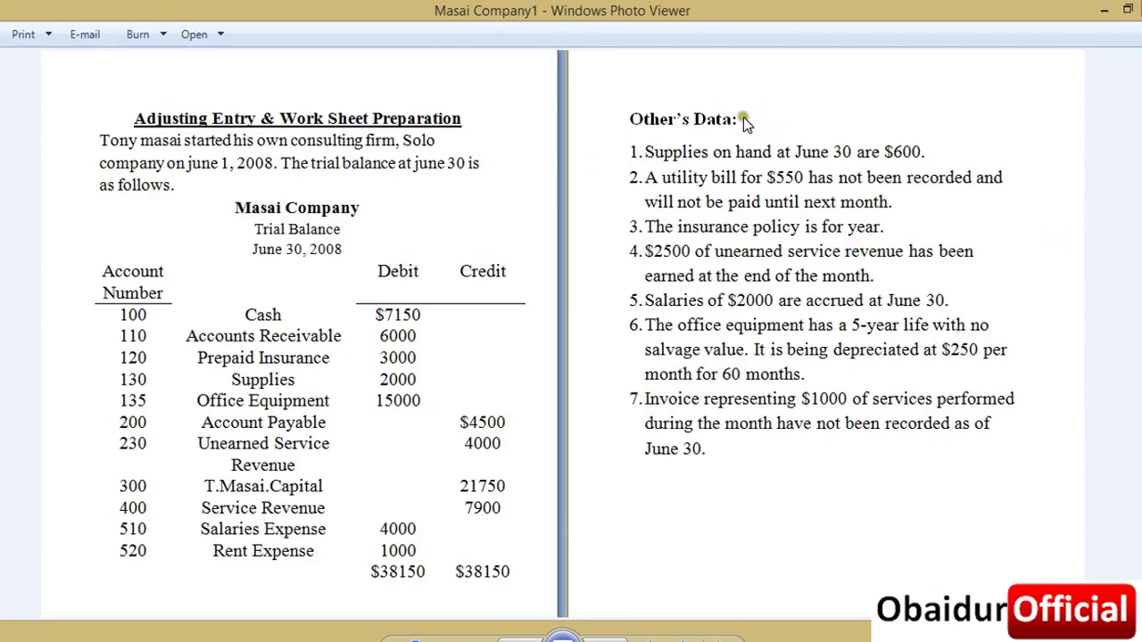
pyautogui.click(1127, 9)
pyautogui.scroll(1, 862, 291)
pyautogui.scroll(1, 864, 291)
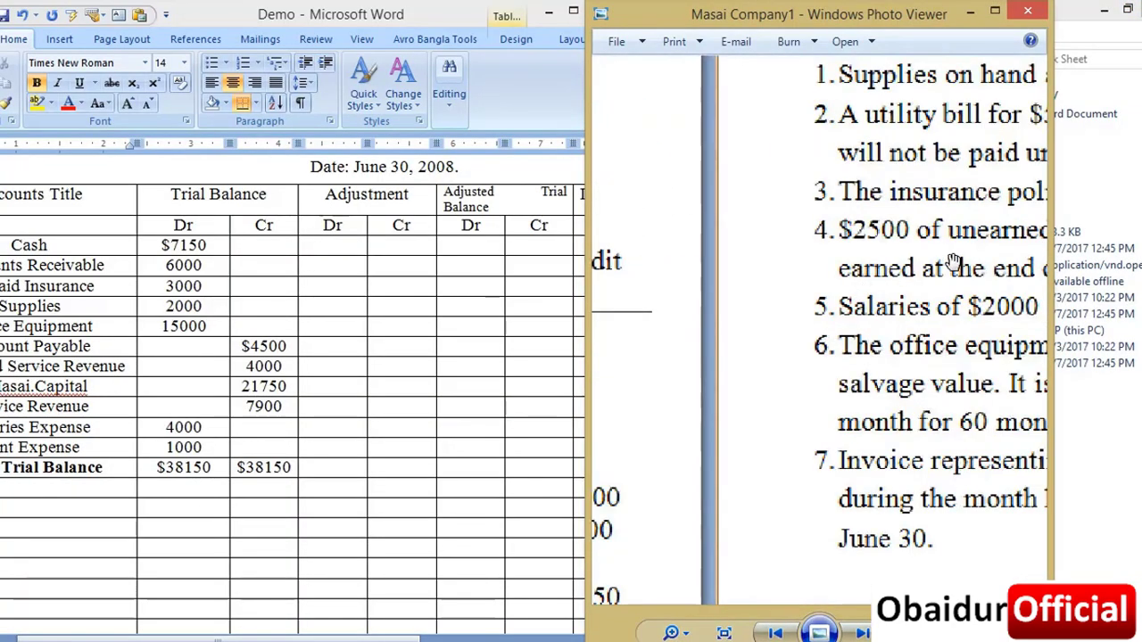
pyautogui.scroll(1, 907, 282)
pyautogui.moveTo(908, 282); pyautogui.dragTo(739, 286)
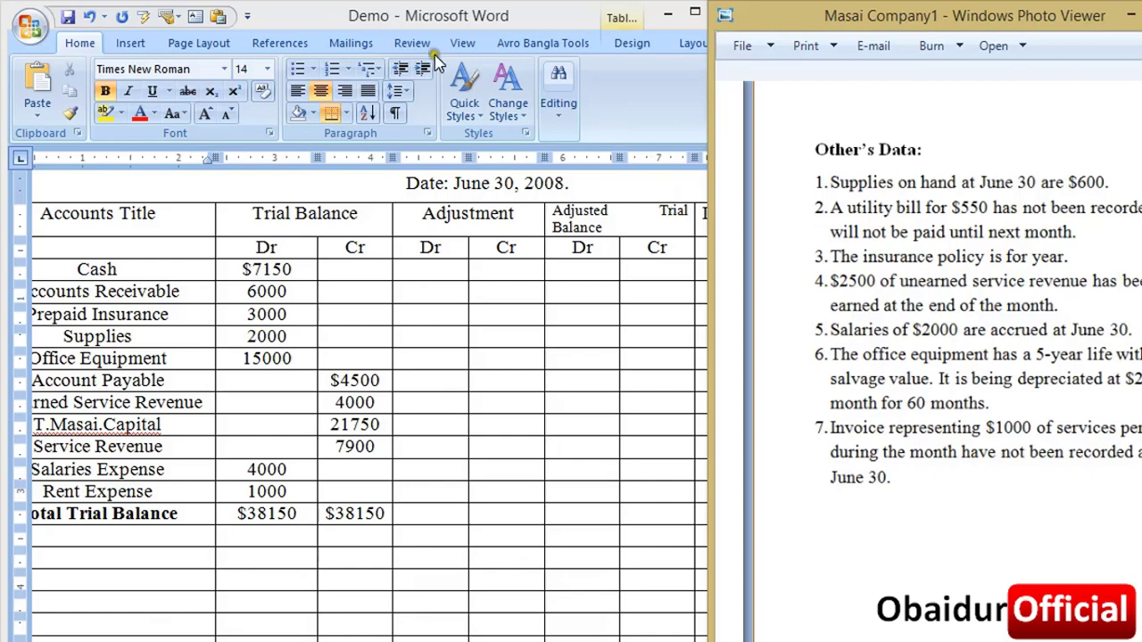
# Step: Add a Supplies Expense row debited 1400 and credit Supplies 1400 under Adjustment
pyautogui.doubleClick(317, 25)
pyautogui.moveTo(314, 25); pyautogui.dragTo(342, 24)
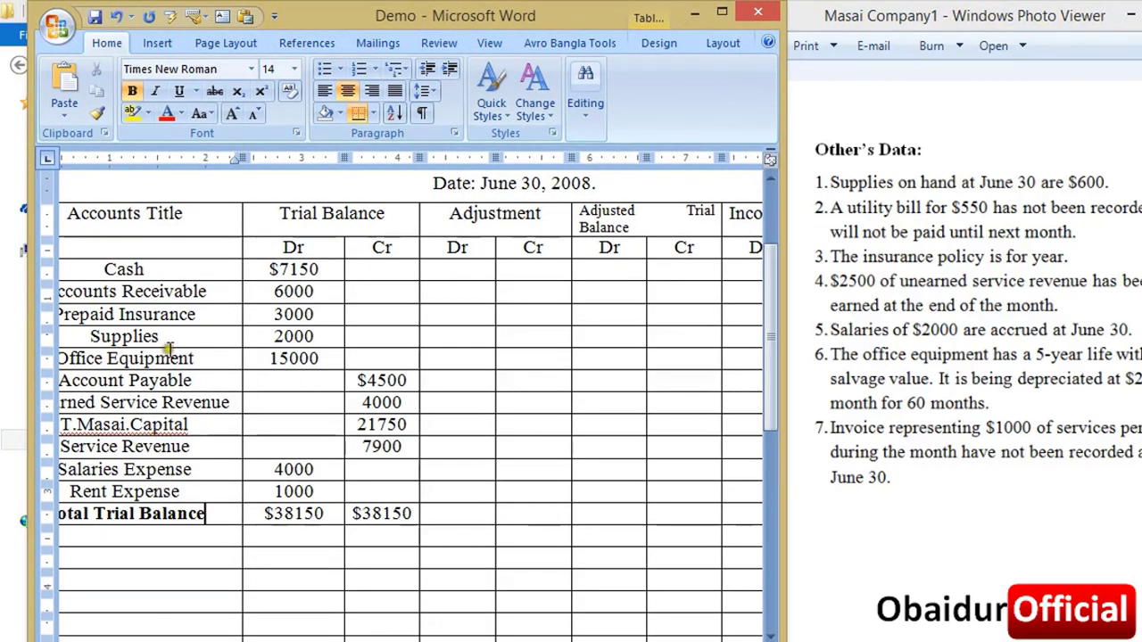
pyautogui.click(143, 536)
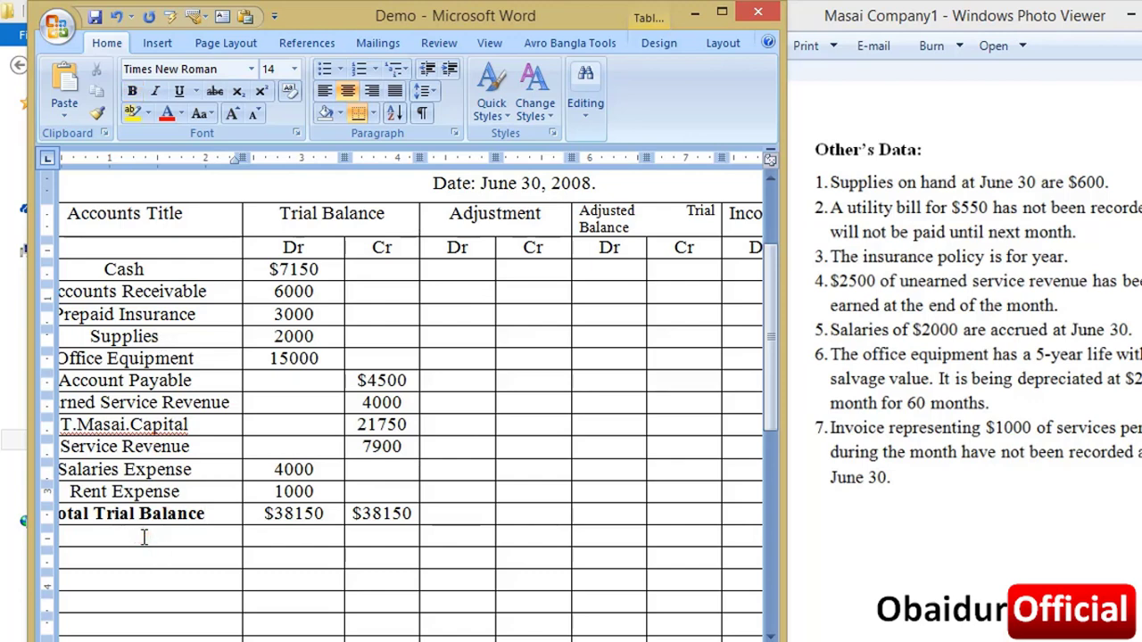
pyautogui.write('up')
pyautogui.write('plies Expe')
pyautogui.write('nse')
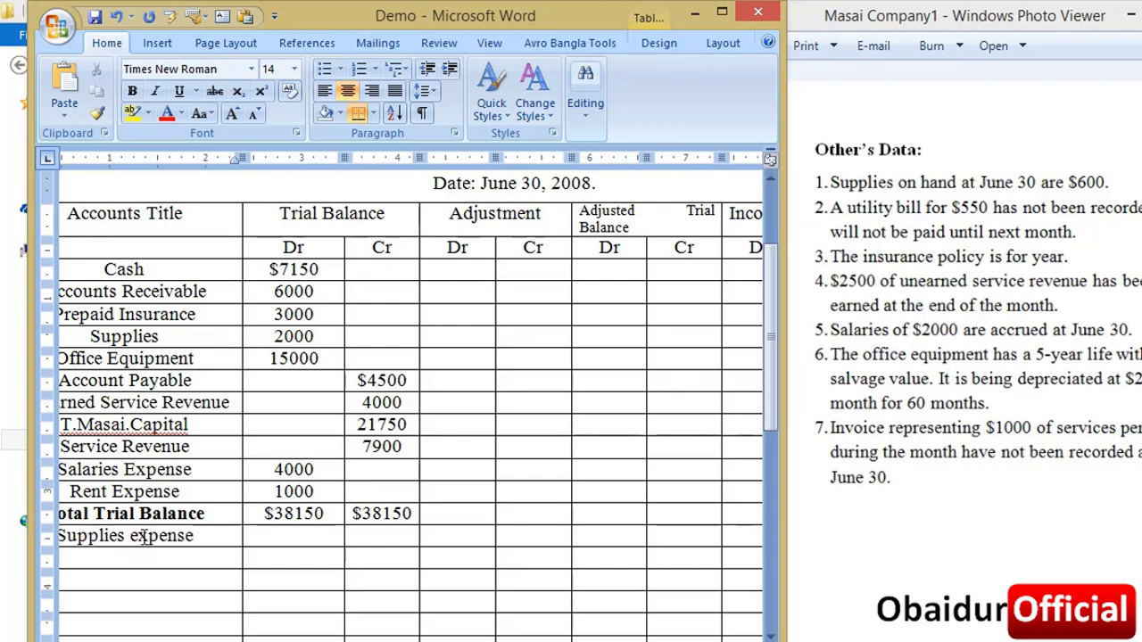
pyautogui.click(453, 539)
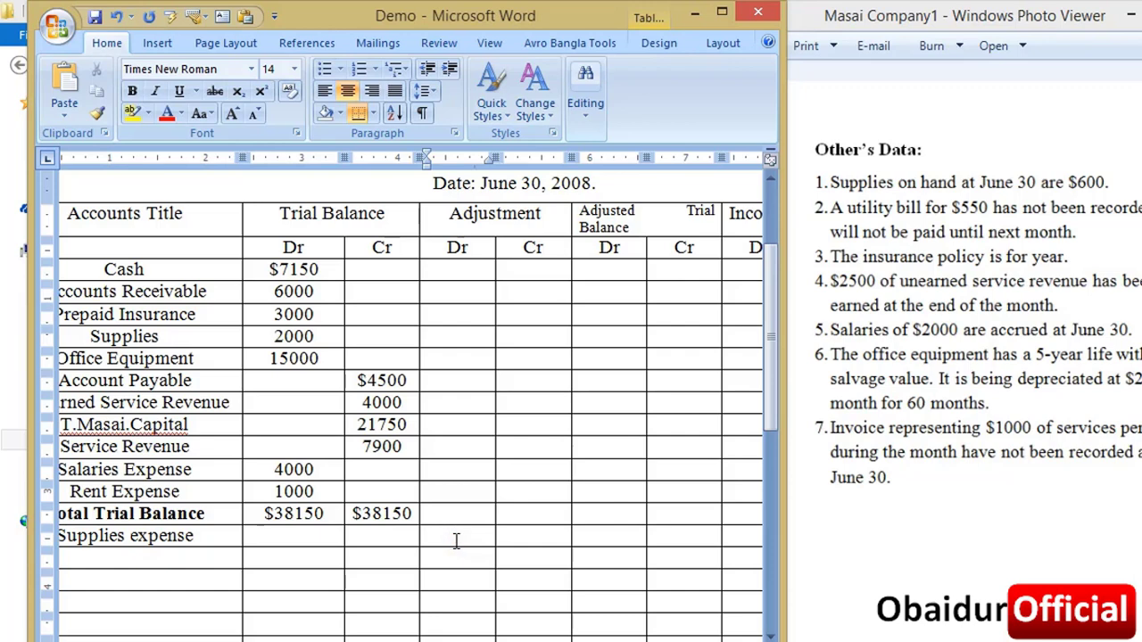
pyautogui.write('1400')
pyautogui.click(527, 338)
pyautogui.write('1400')
pyautogui.click(172, 564)
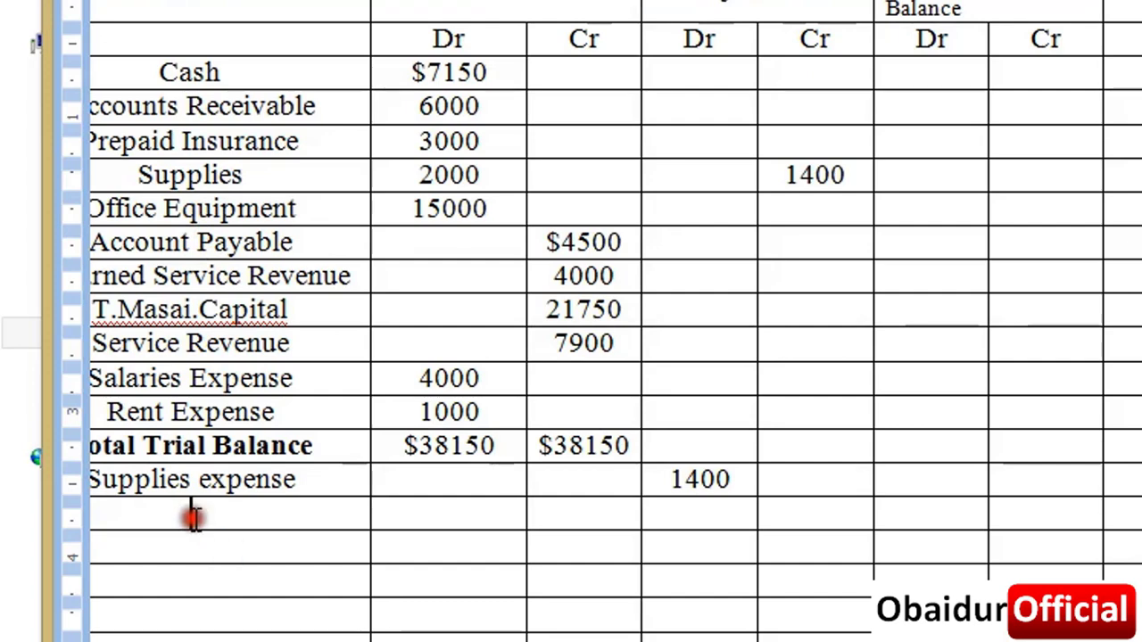
# Step: Add Utilities expense a/c with 550 Adjustment Dr and Utilities payable with 500 Adjustment Cr
pyautogui.write('utili')
pyautogui.write('ties ')
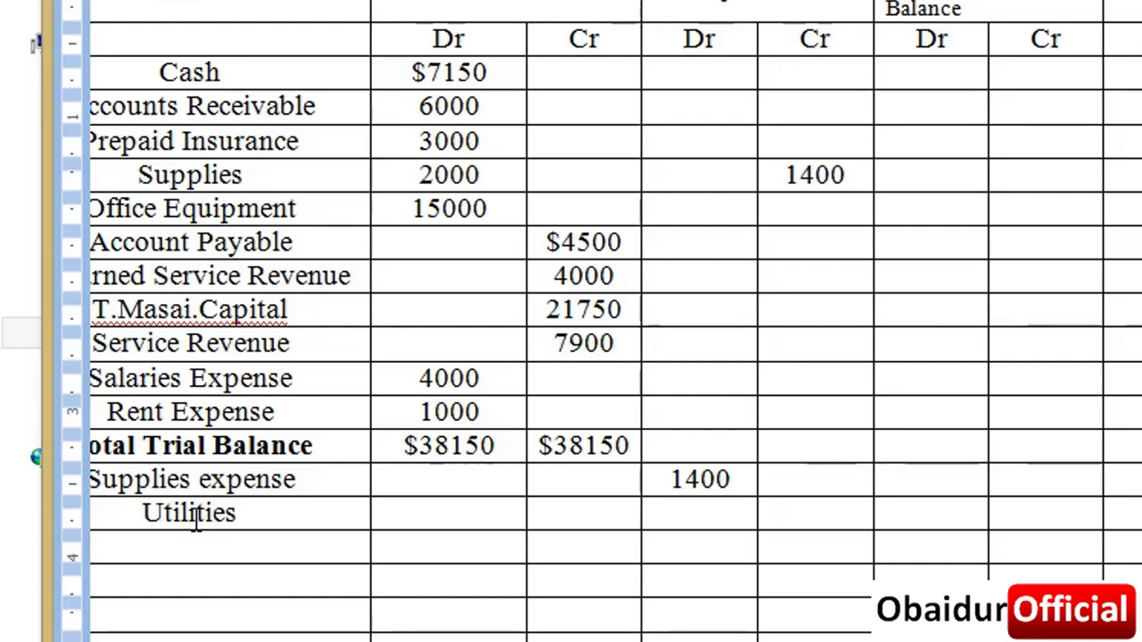
pyautogui.write('expe')
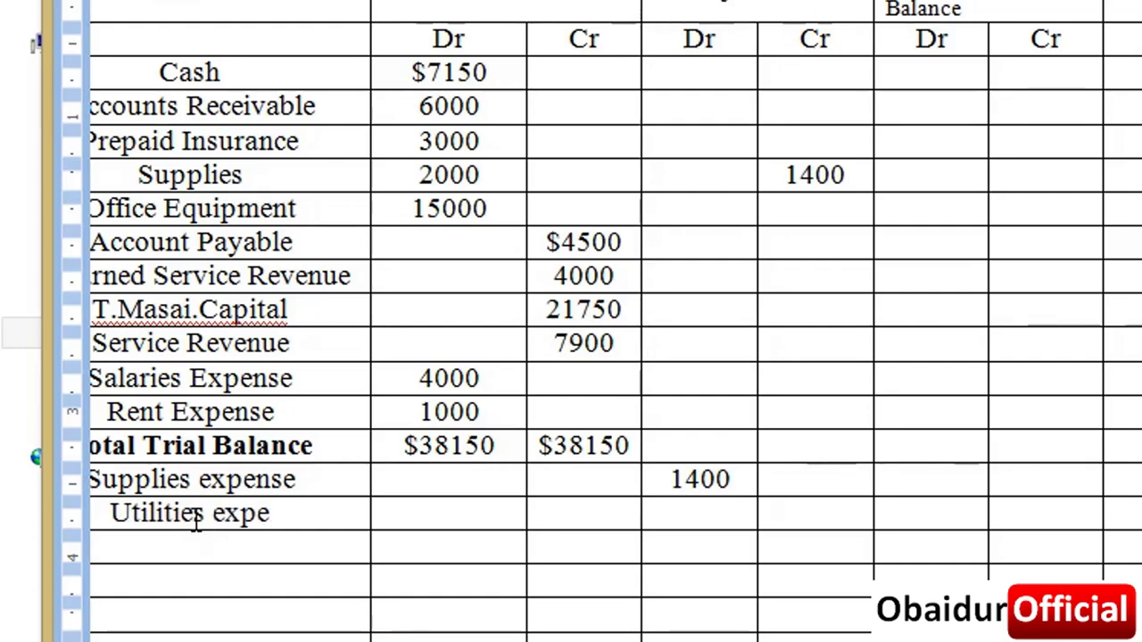
pyautogui.write('ns')
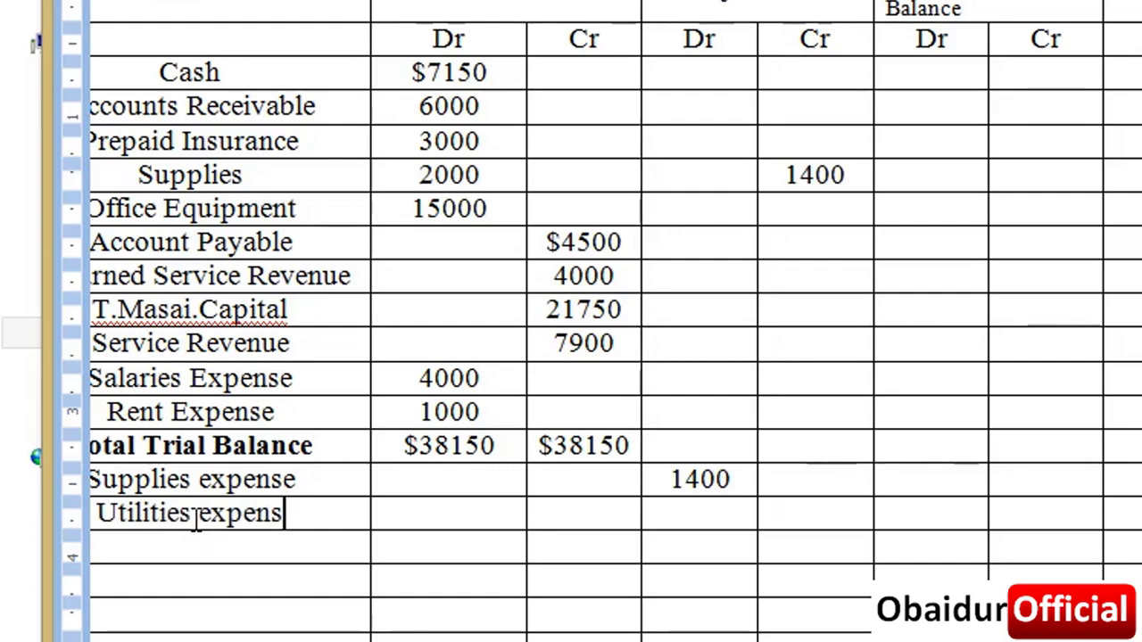
pyautogui.write('e a')
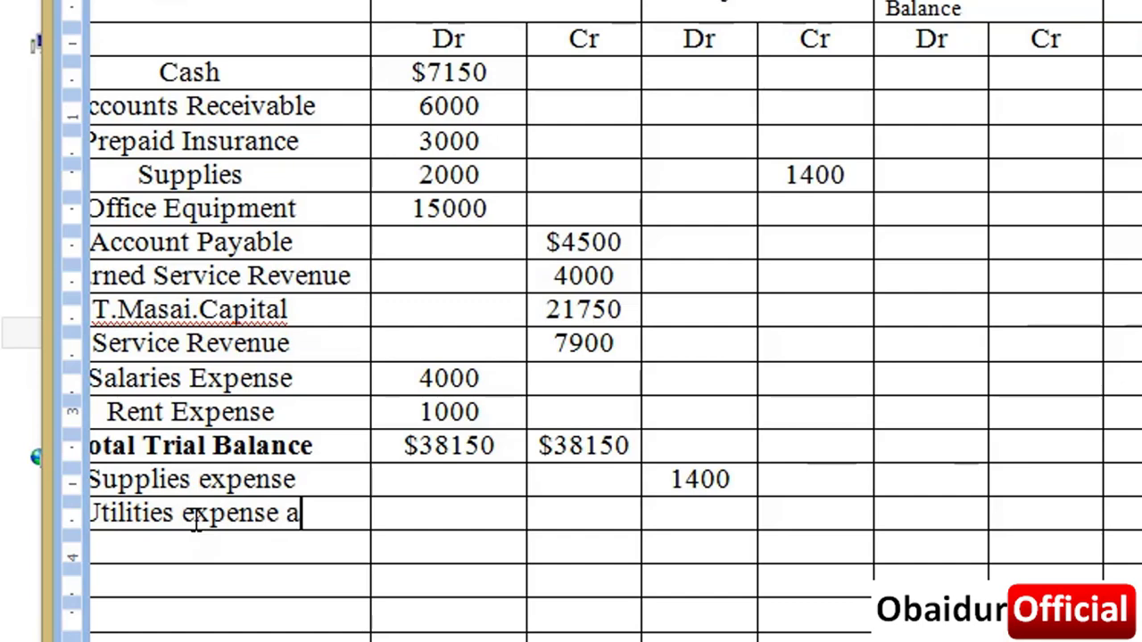
pyautogui.write('/c')
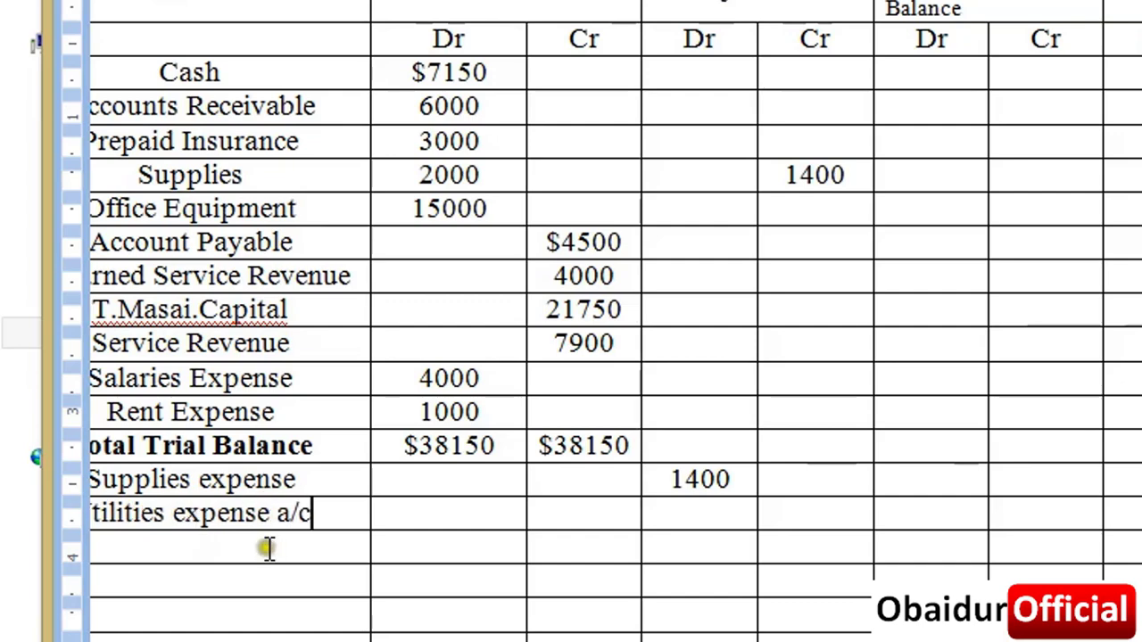
pyautogui.click(268, 546)
pyautogui.write('utilities')
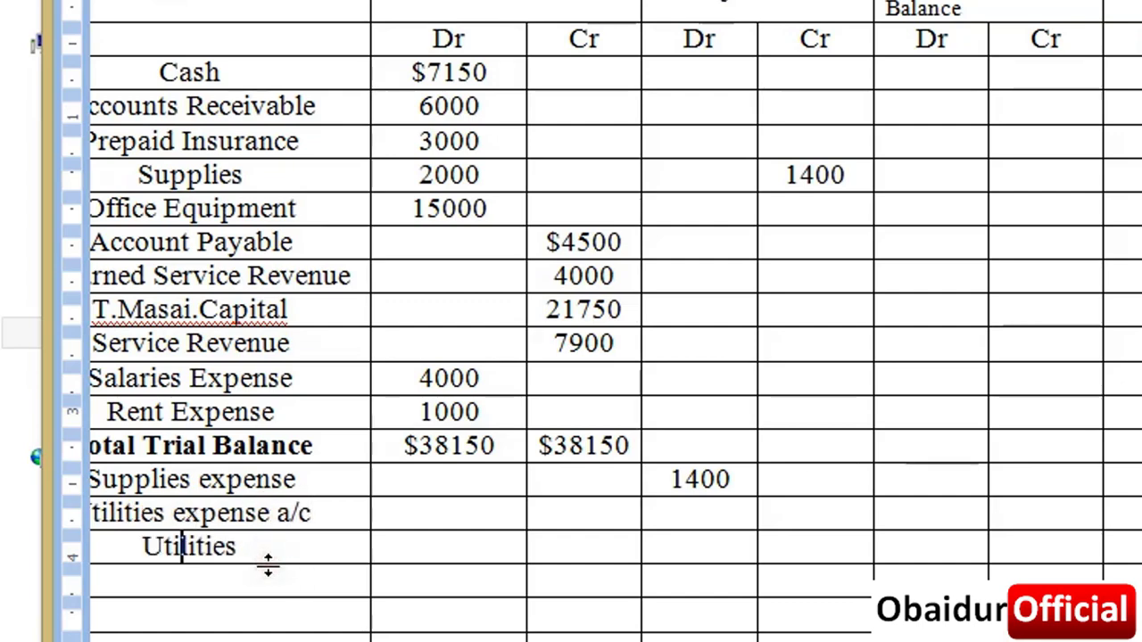
pyautogui.write(' pay')
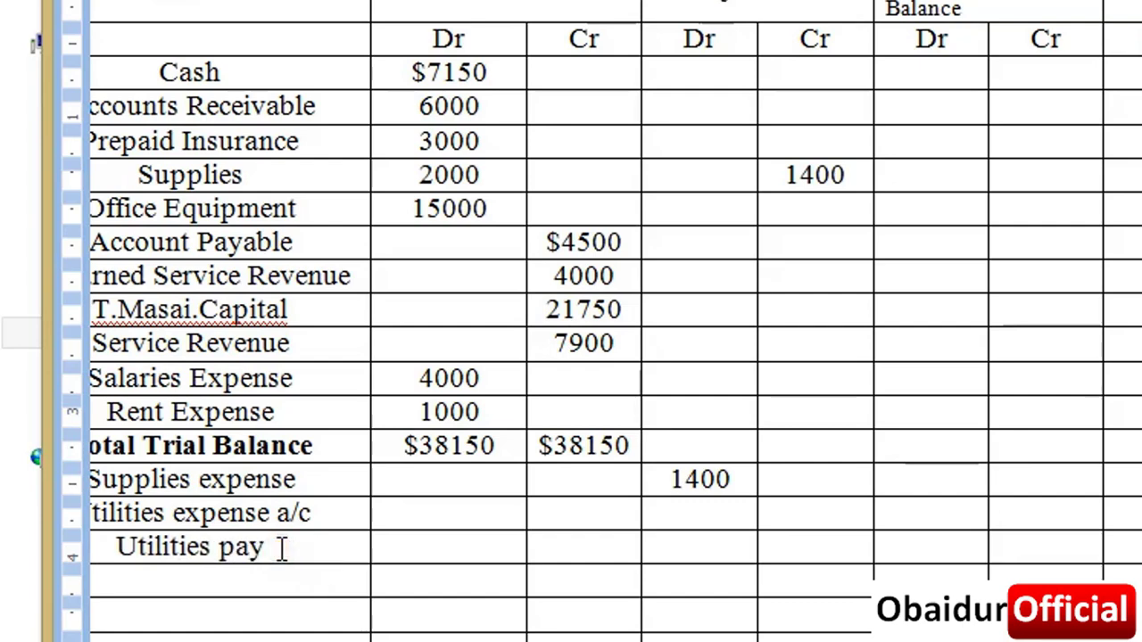
pyautogui.write('able')
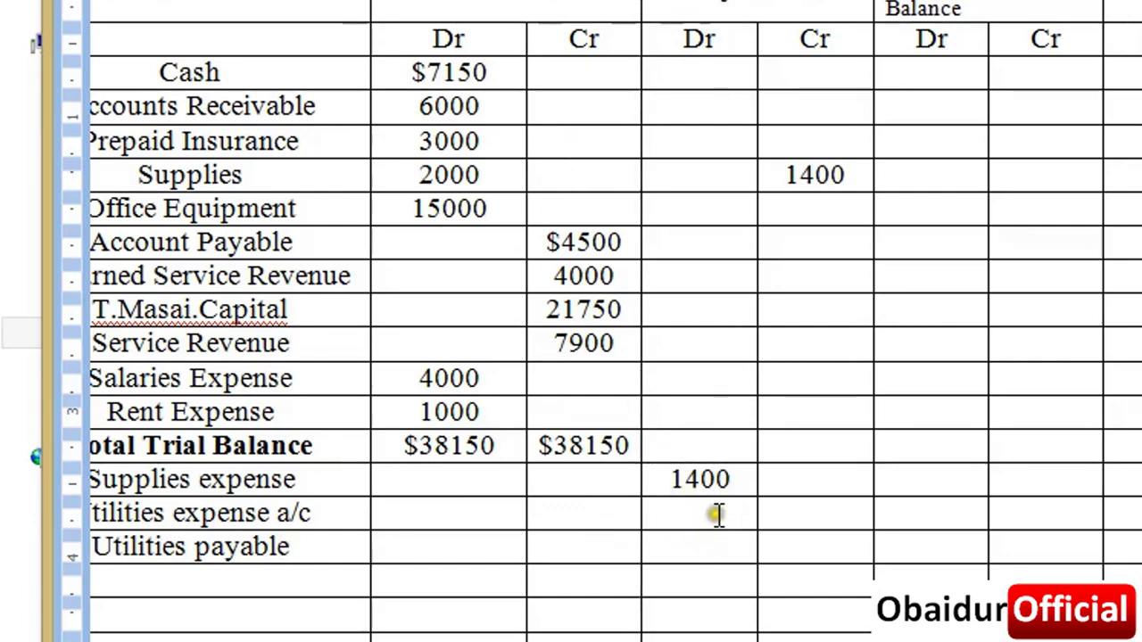
pyautogui.click(716, 516)
pyautogui.write('5')
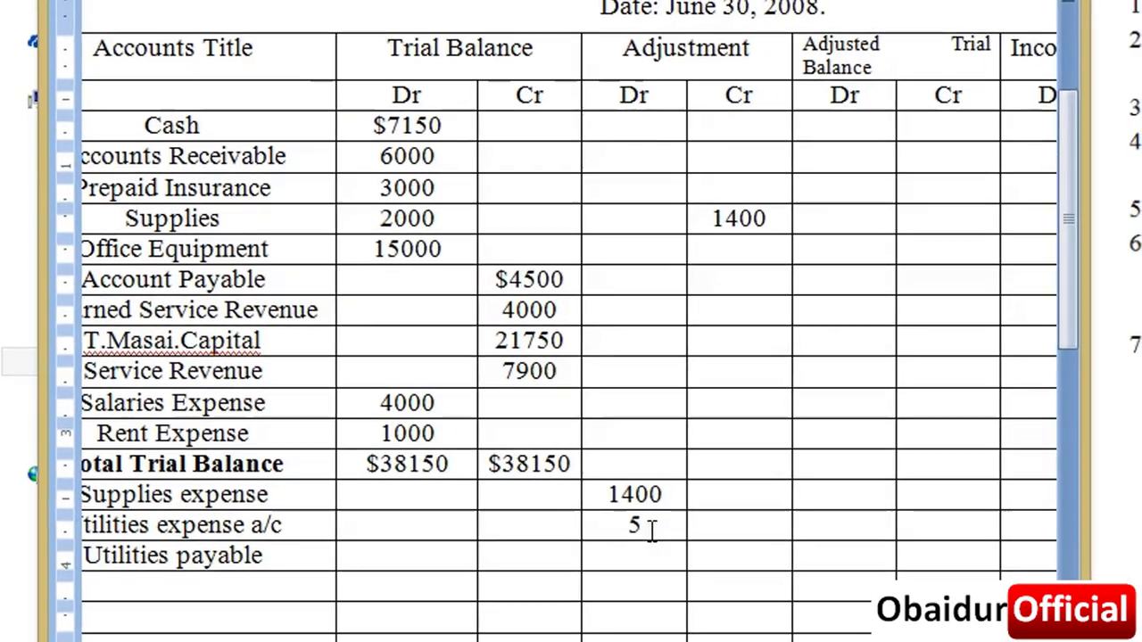
pyautogui.write('00')
pyautogui.press('BackSpace')
pyautogui.press('BackSpace')
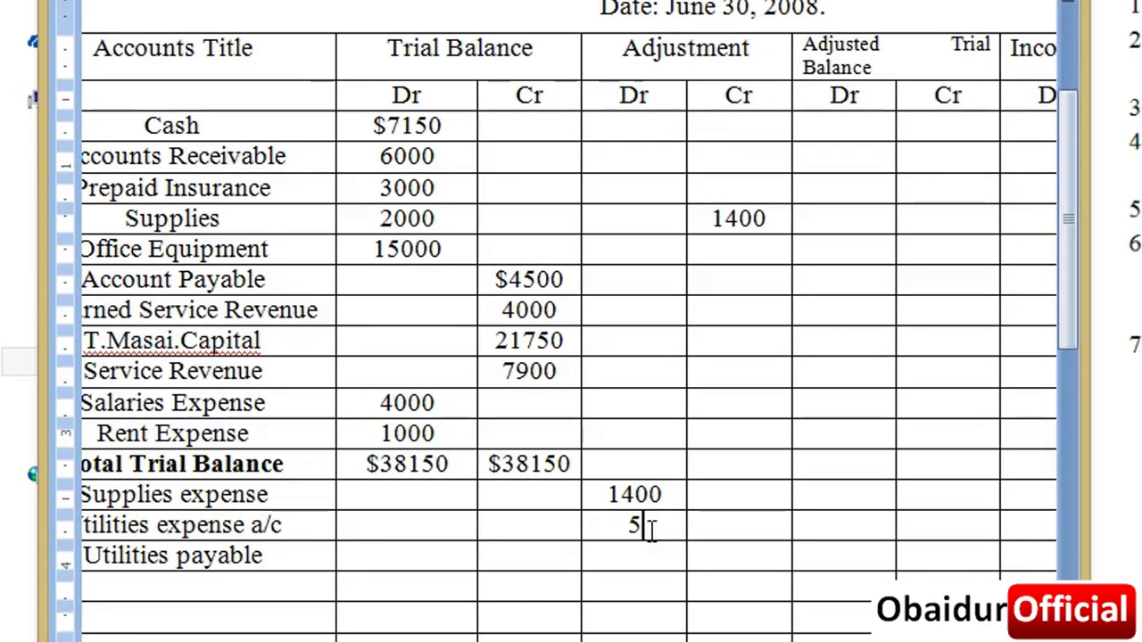
pyautogui.write('50')
pyautogui.click(737, 556)
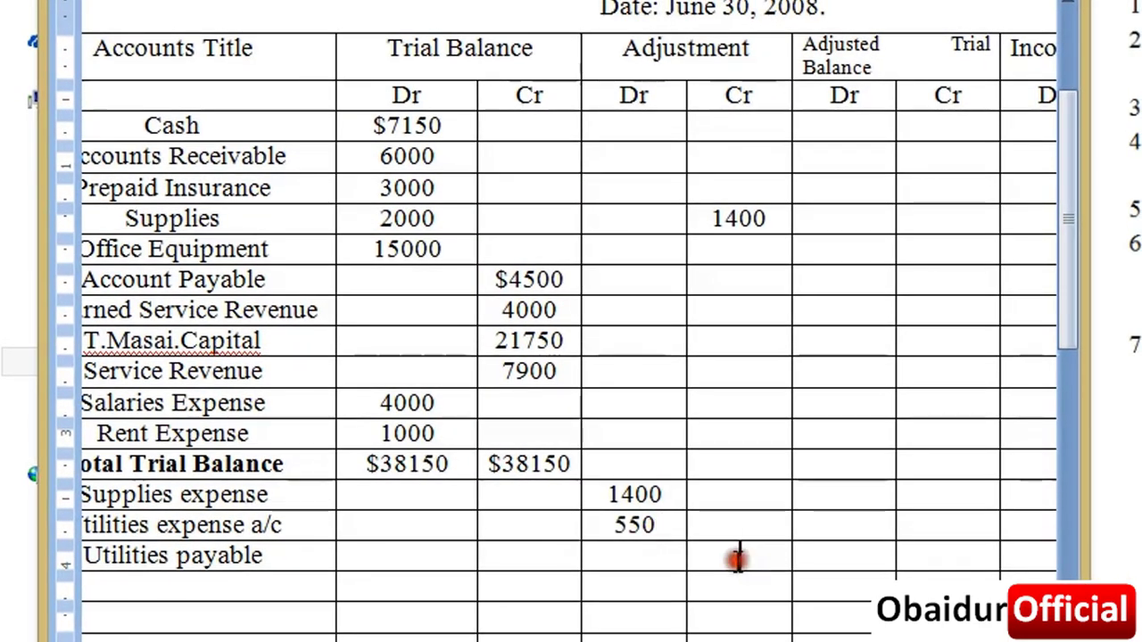
pyautogui.write('500')
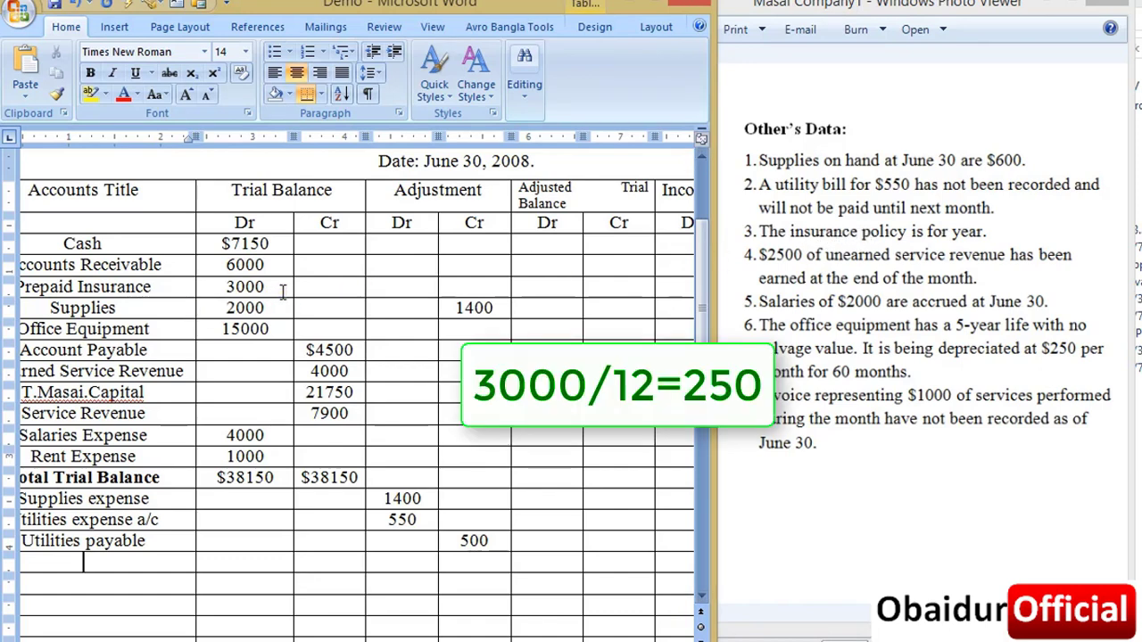
pyautogui.click(79, 562)
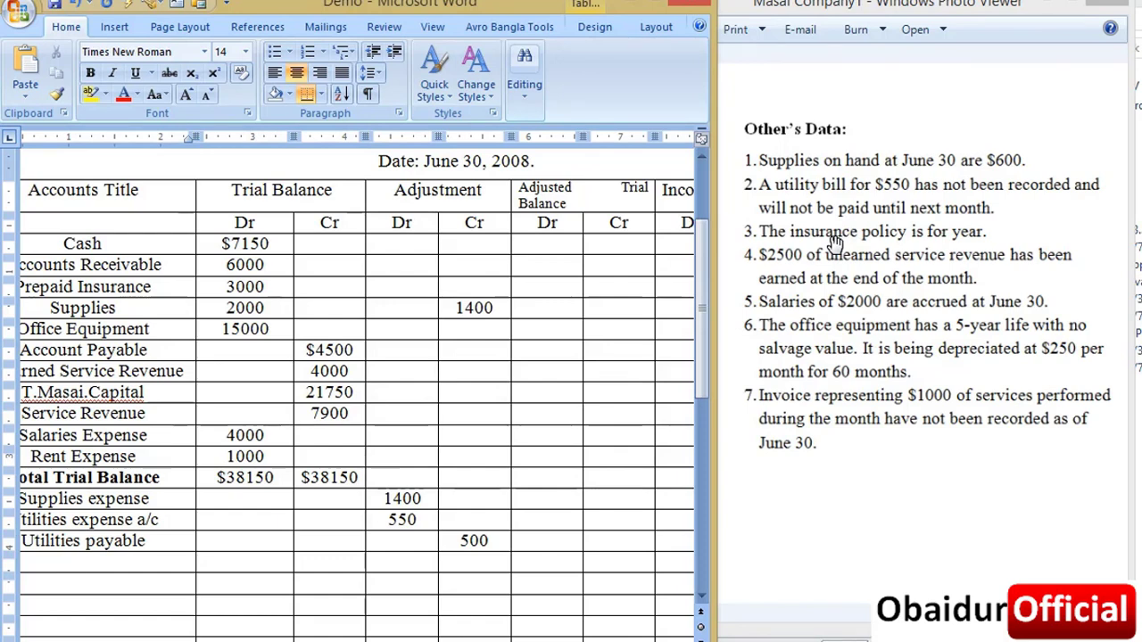
# Step: Add an Insurance expense a/c row debited 250 and credit Prepaid Insurance 250
pyautogui.write('nsuran')
pyautogui.write('ce expense')
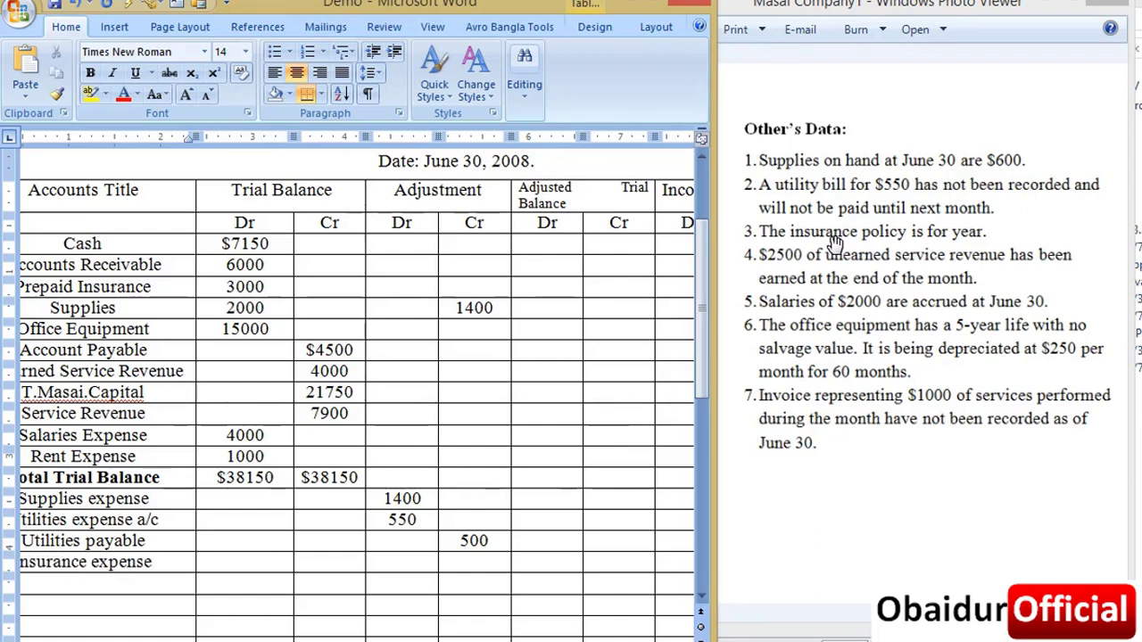
pyautogui.write(' a/')
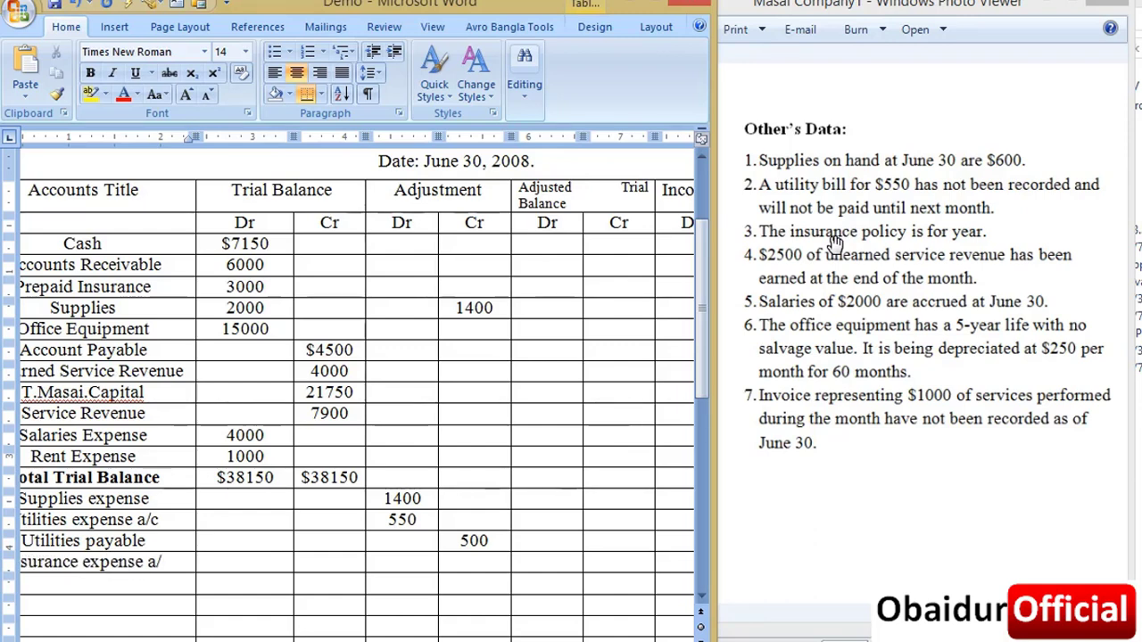
pyautogui.write('c')
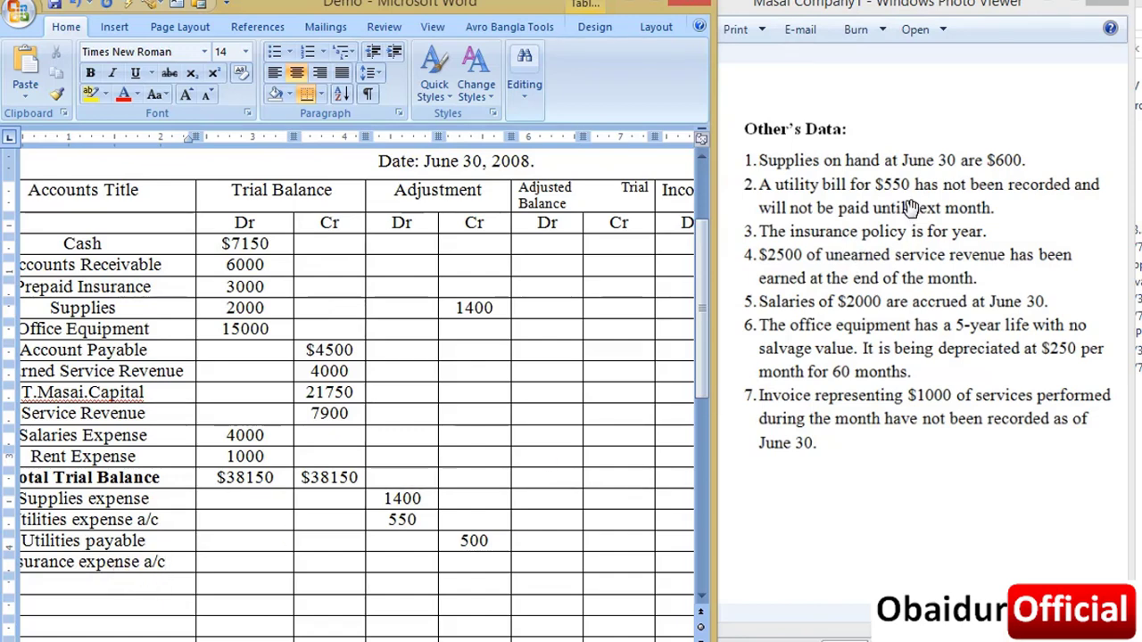
pyautogui.click(400, 561)
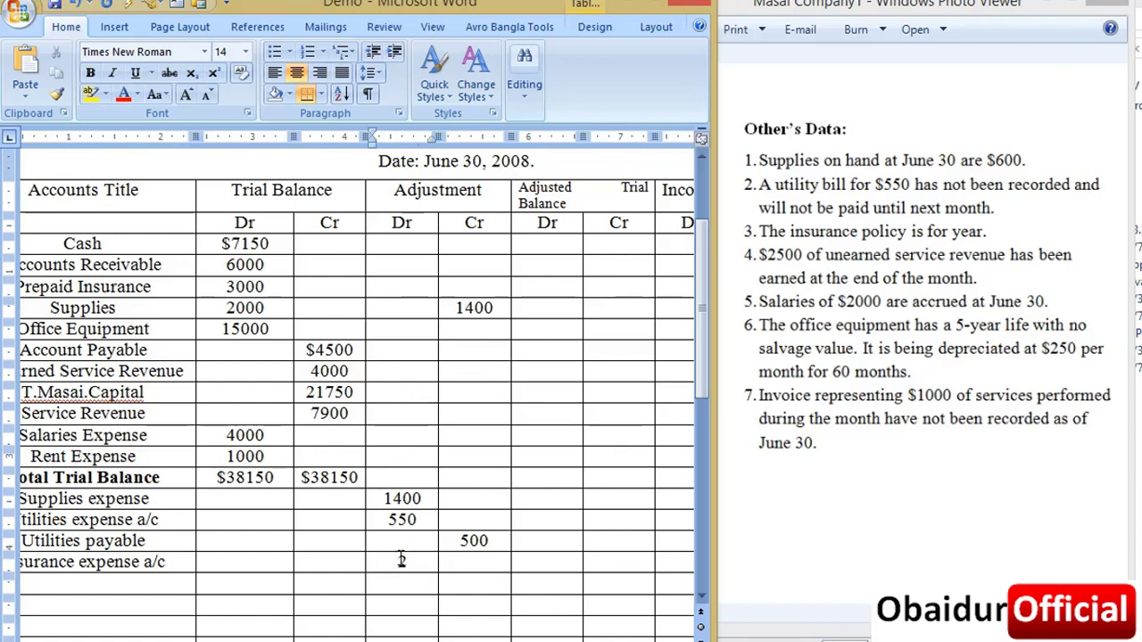
pyautogui.write('250')
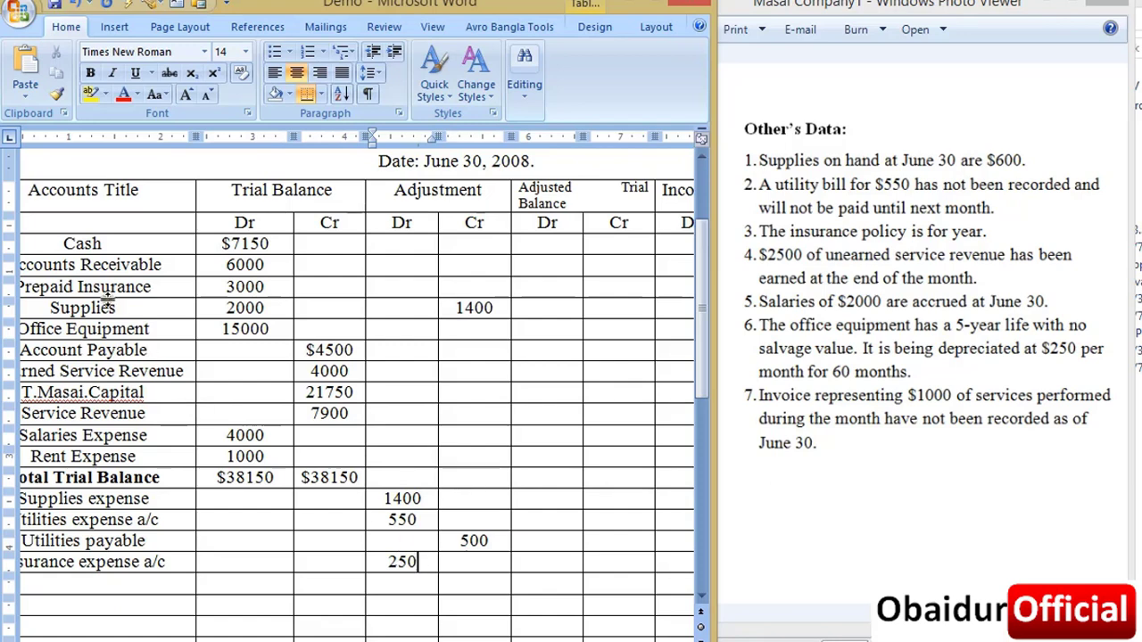
pyautogui.click(461, 289)
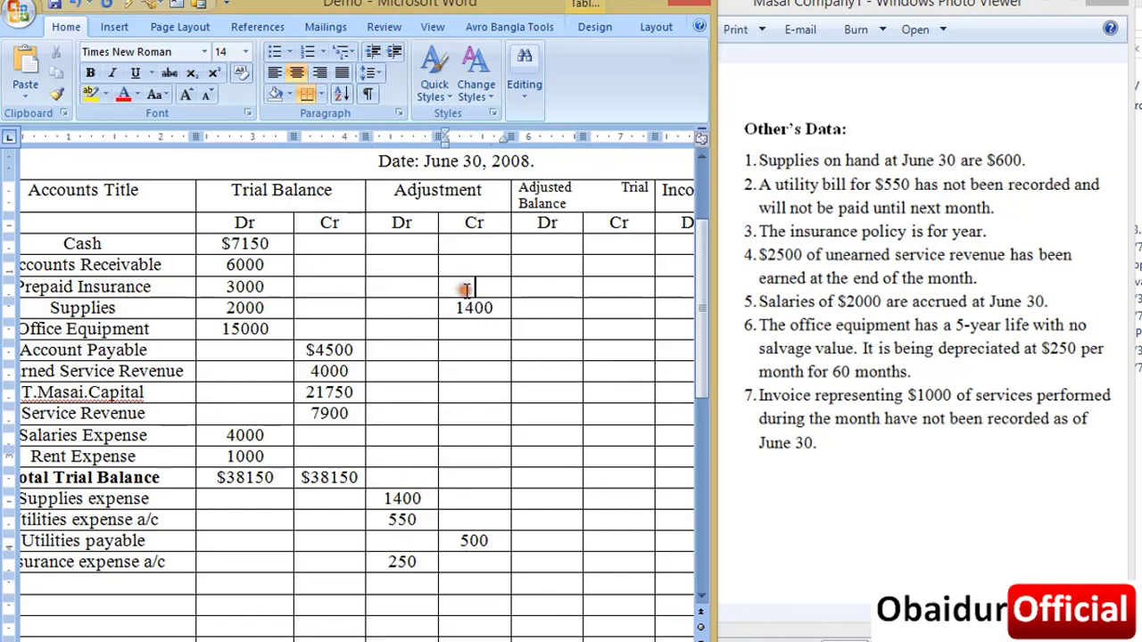
pyautogui.write('250')
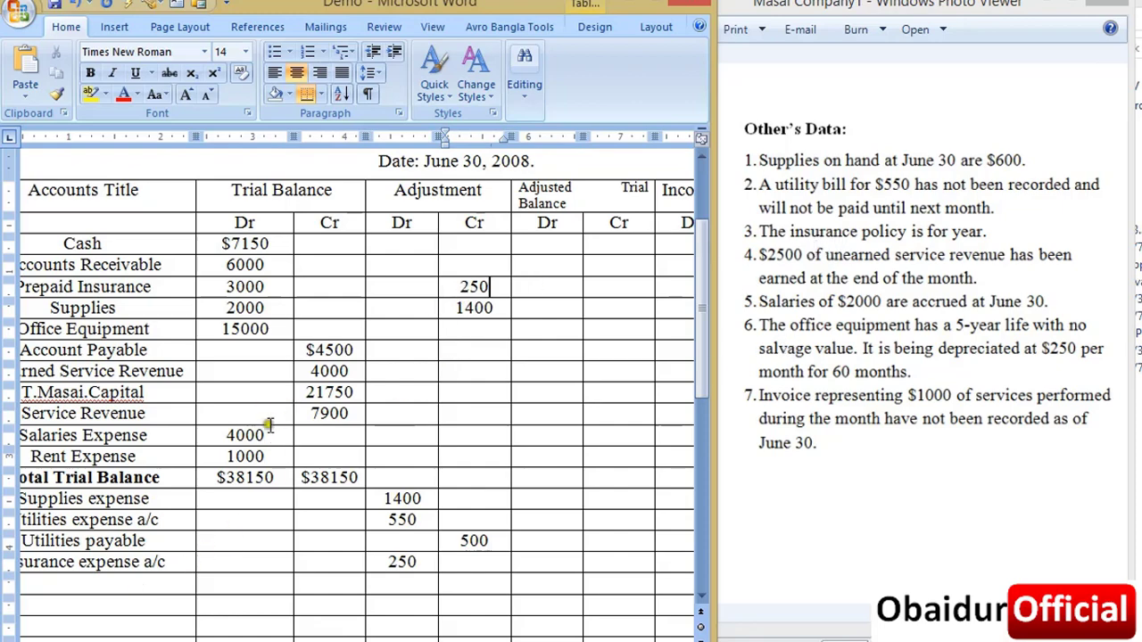
pyautogui.scroll(-2, 214, 477)
pyautogui.scroll(-2, 212, 482)
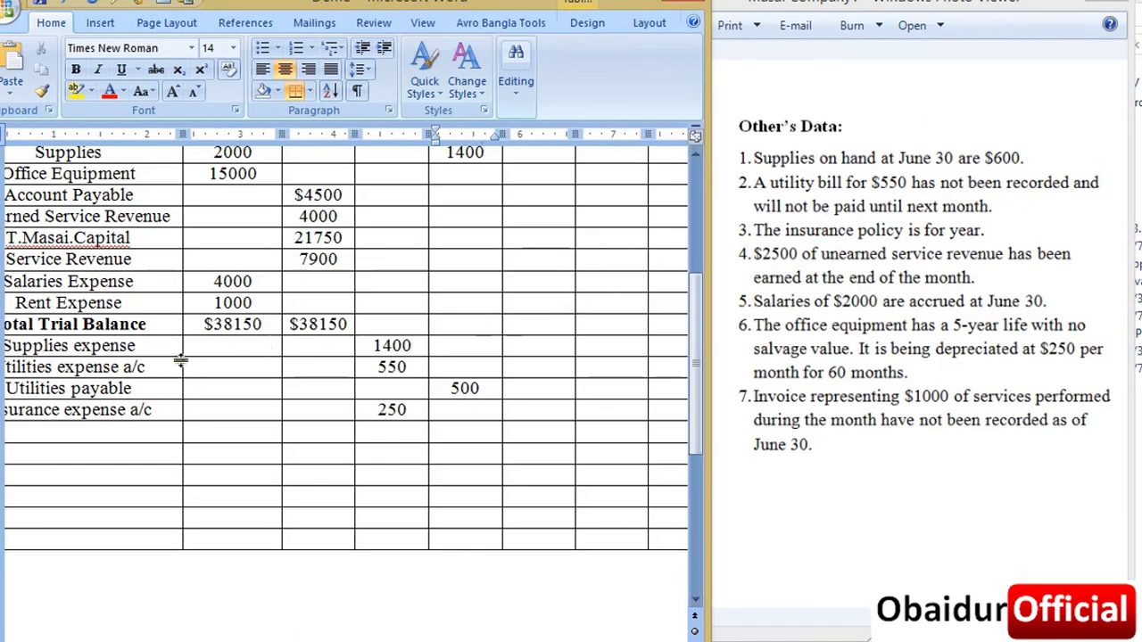
pyautogui.scroll(3, 136, 390)
pyautogui.scroll(2, 136, 390)
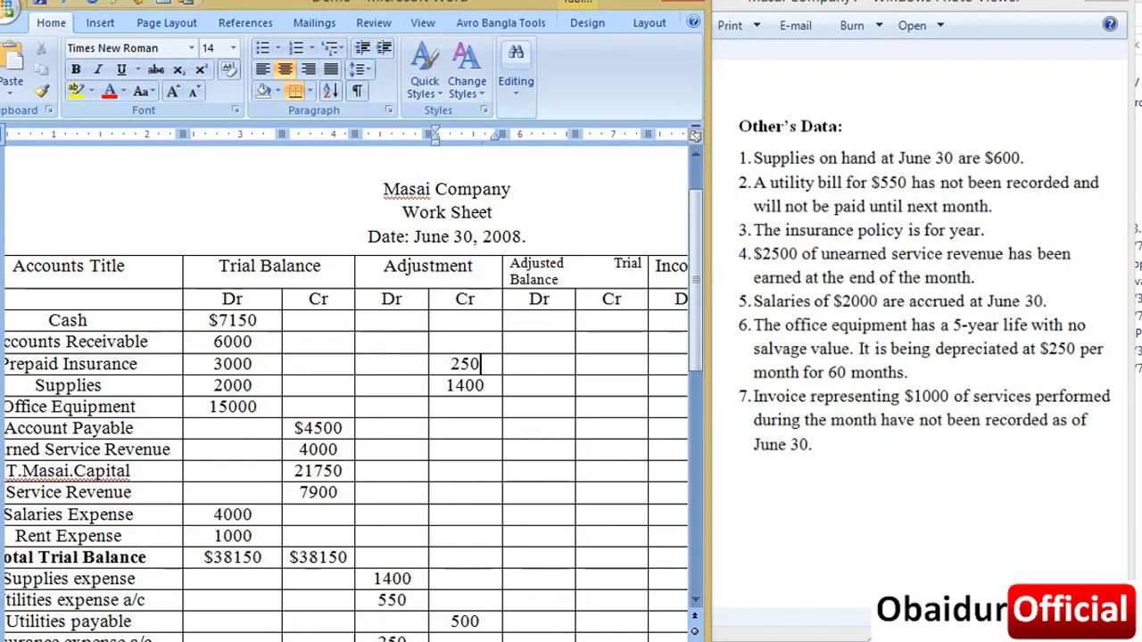
pyautogui.hscroll(-2, 346, 383)
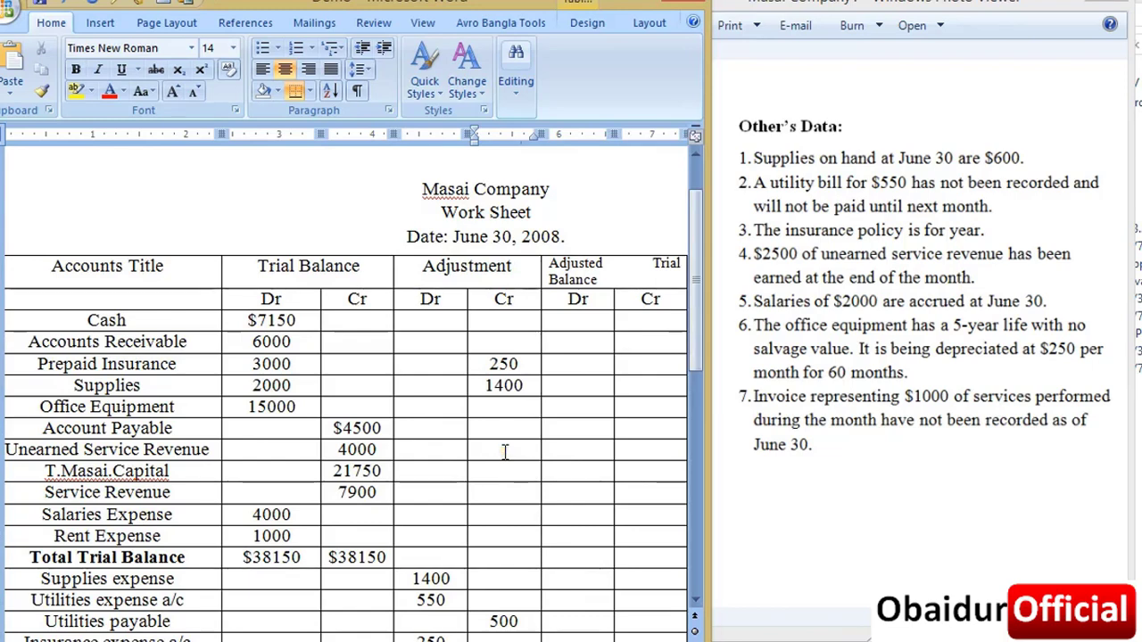
# Step: Enter 2500 in Unearned Service Revenue's Adjustment Dr and Service Revenue's Adjustment Cr
pyautogui.click(439, 454)
pyautogui.write('2500')
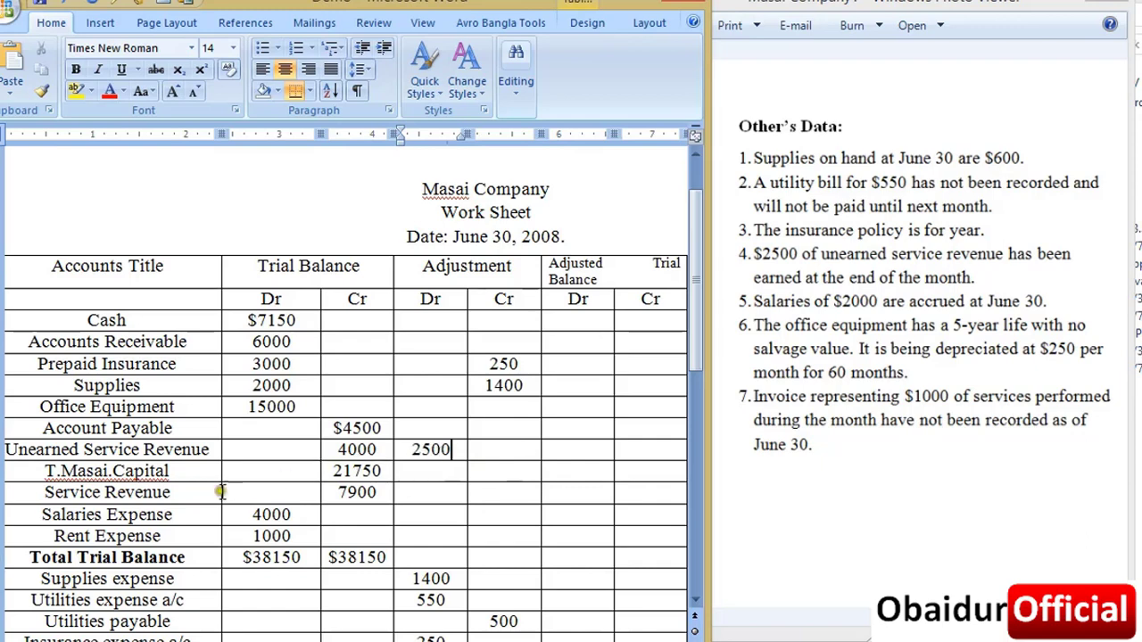
pyautogui.click(510, 500)
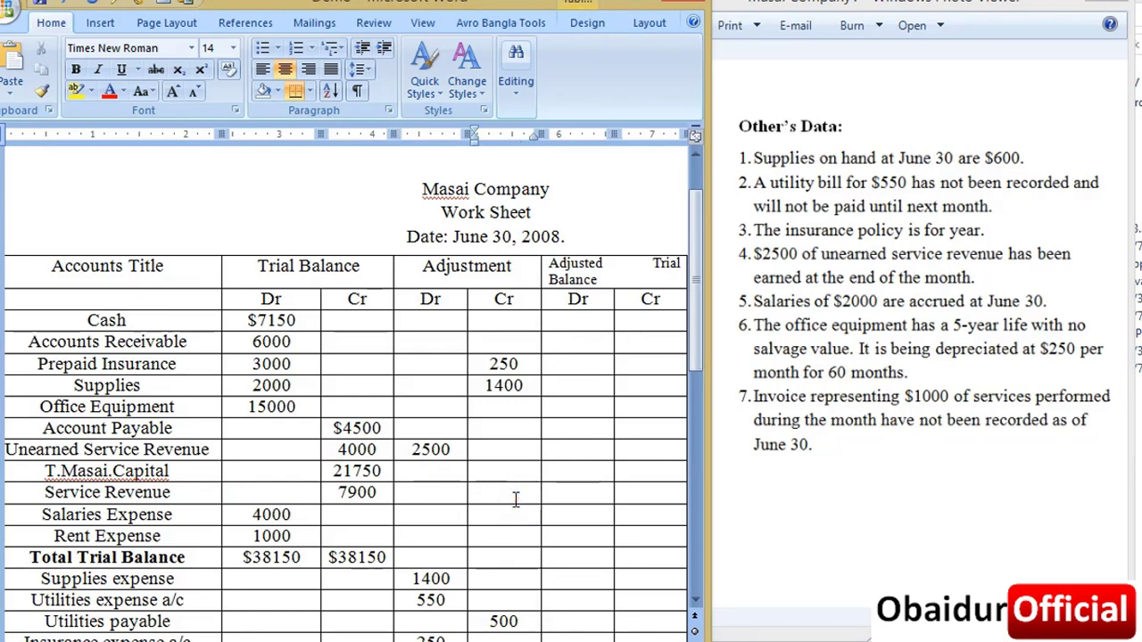
pyautogui.write('2500')
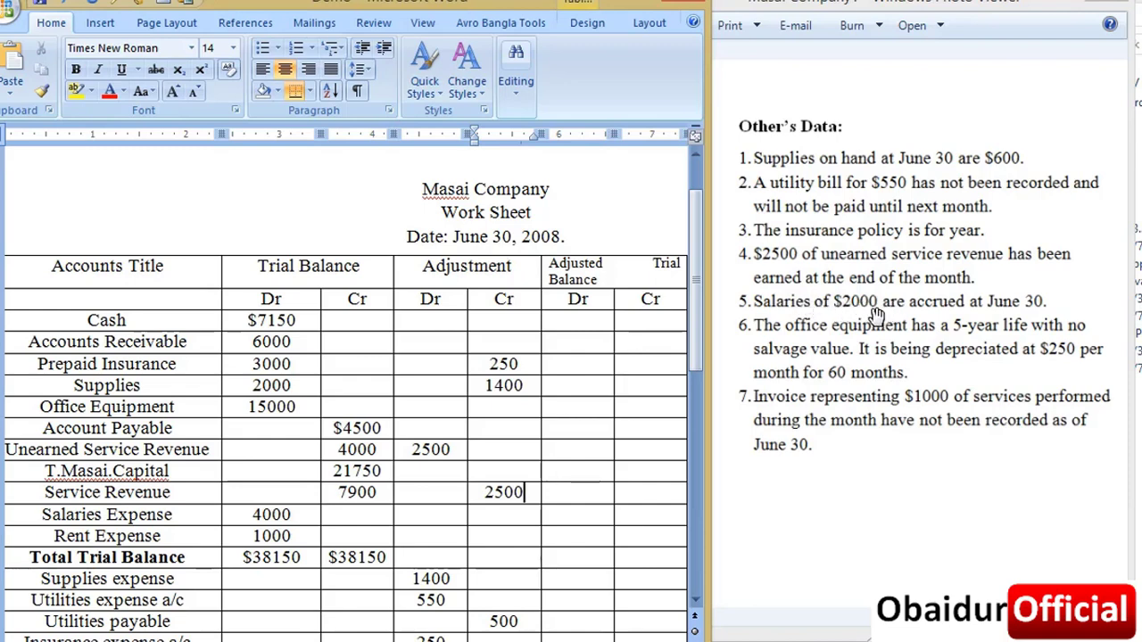
pyautogui.scroll(-3, 407, 512)
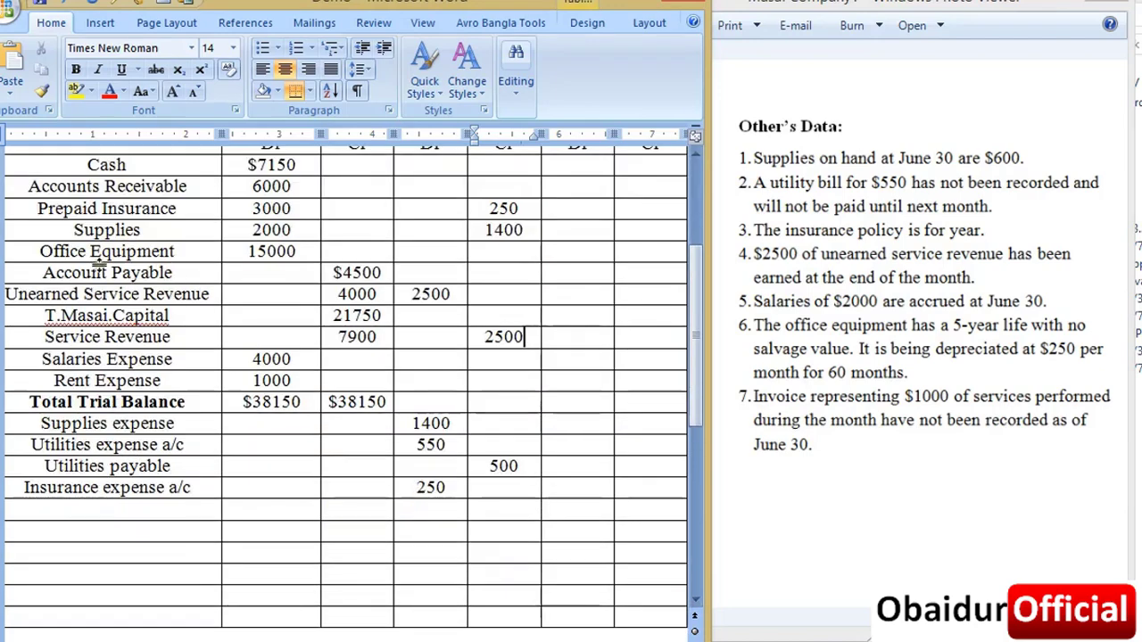
pyautogui.scroll(1, 96, 260)
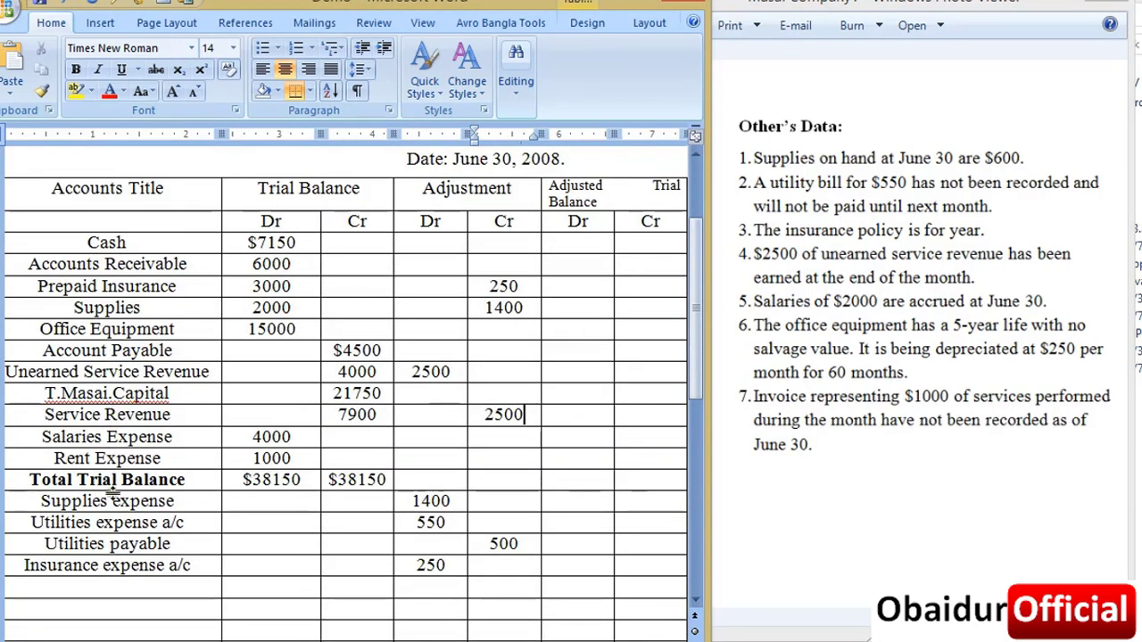
pyautogui.scroll(-1, 115, 428)
# Step: Add a Salary payable row credited 2000 and debit Salaries Expense 2000
pyautogui.click(129, 510)
pyautogui.write('Sala')
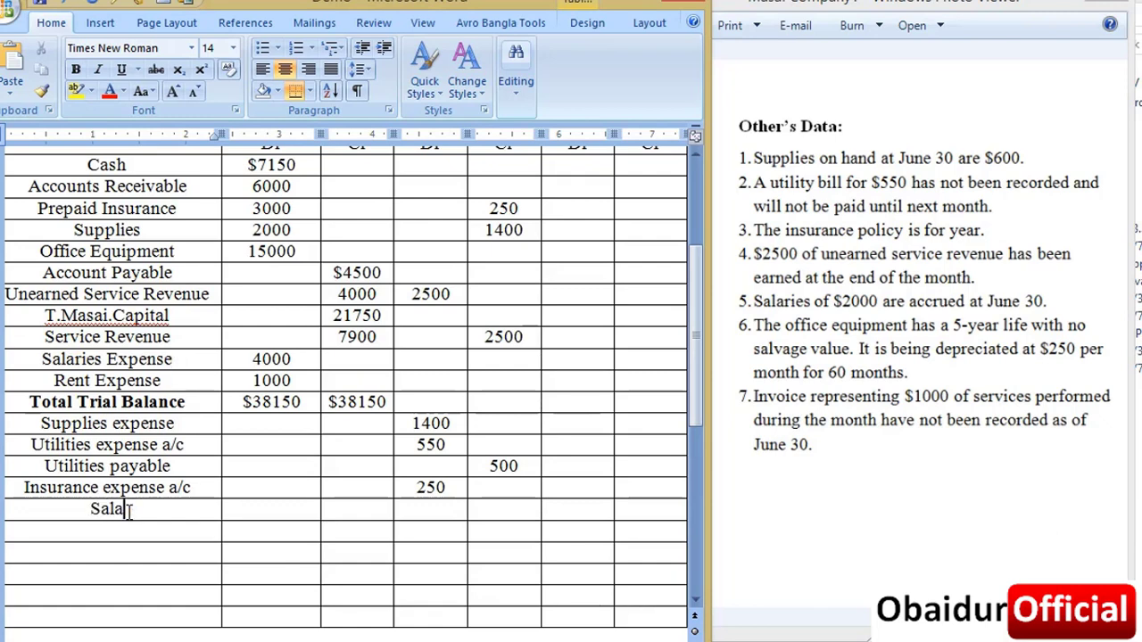
pyautogui.write('ry payabl')
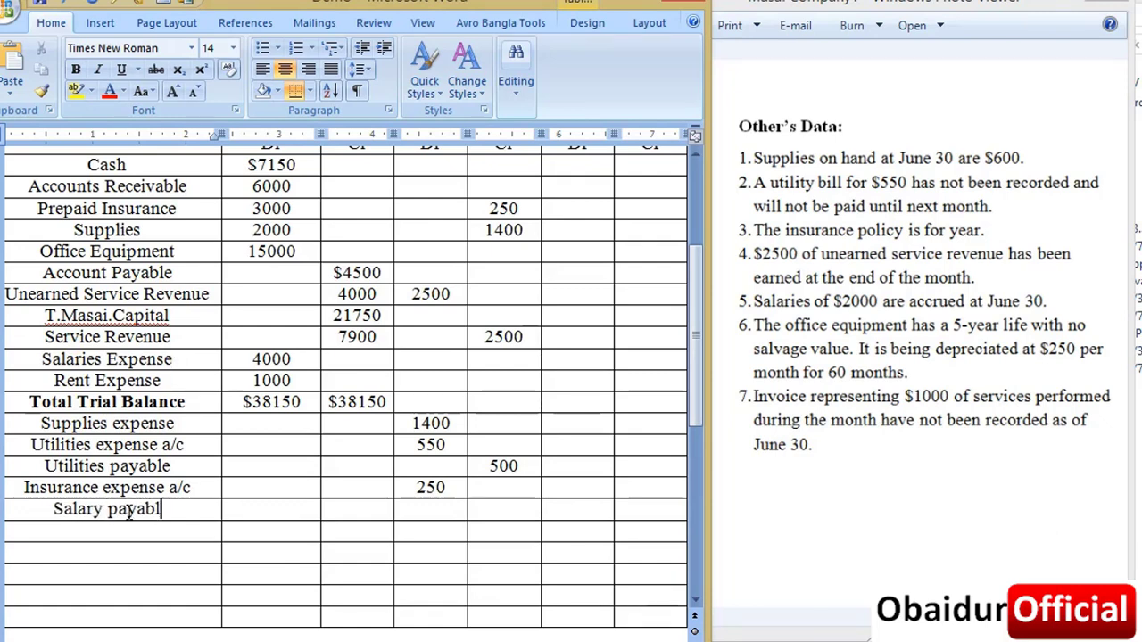
pyautogui.write('e')
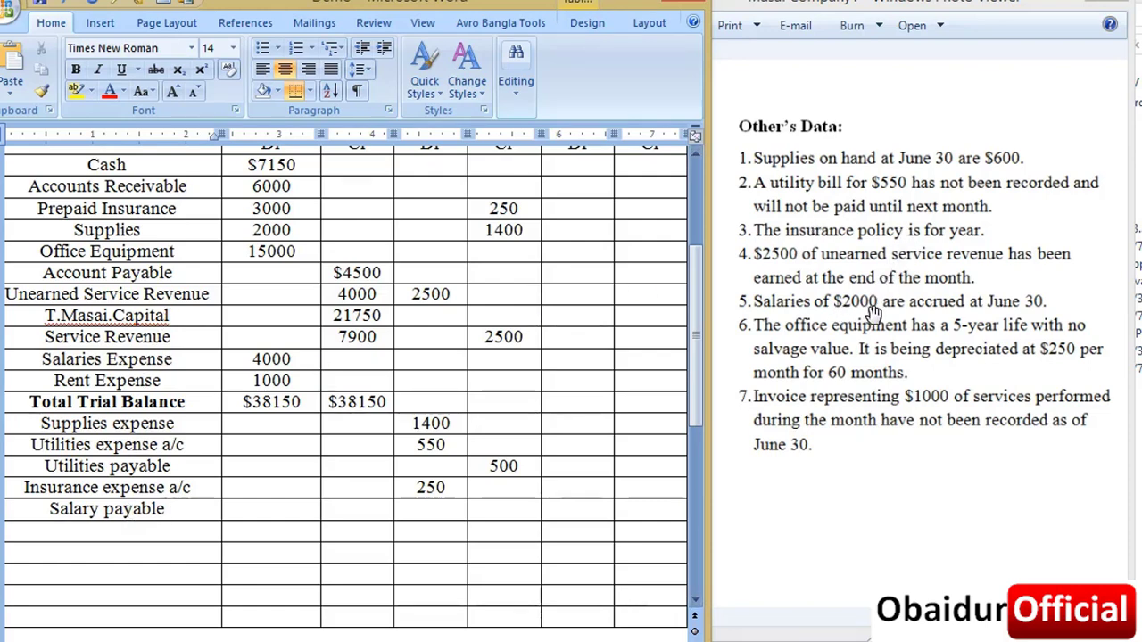
pyautogui.scroll(2, 401, 361)
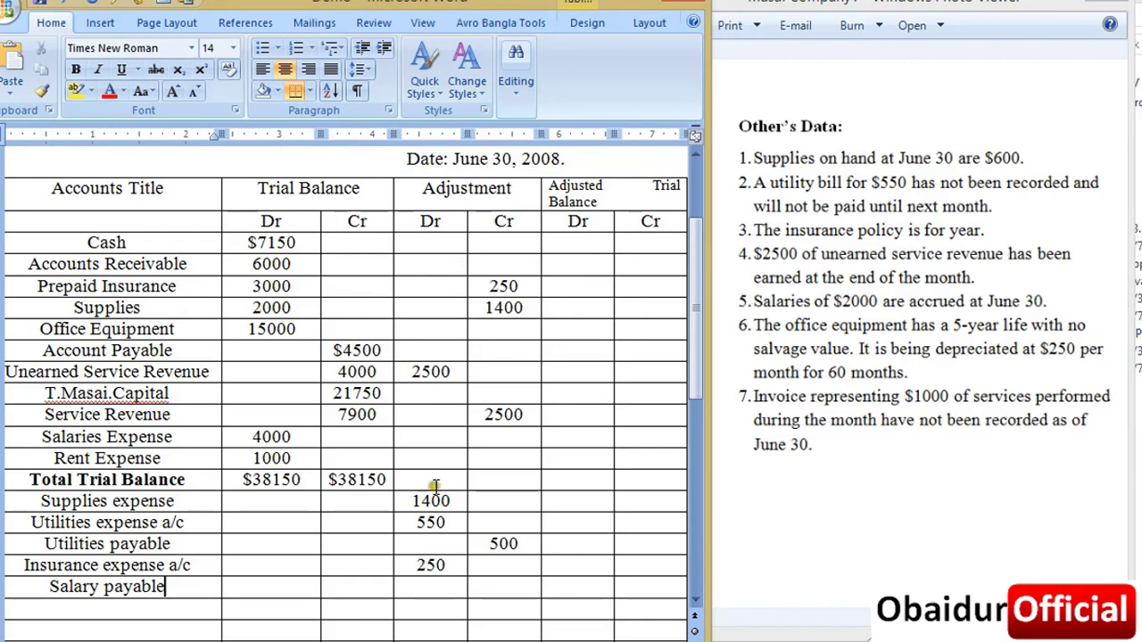
pyautogui.click(444, 435)
pyautogui.write('2000')
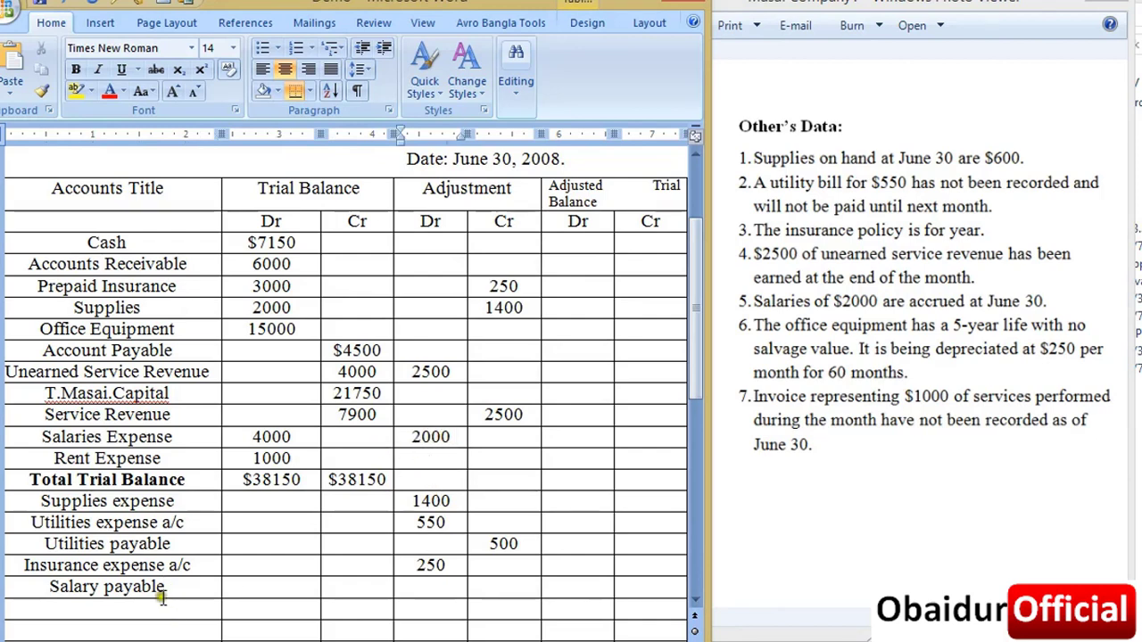
pyautogui.click(503, 587)
pyautogui.write('2000')
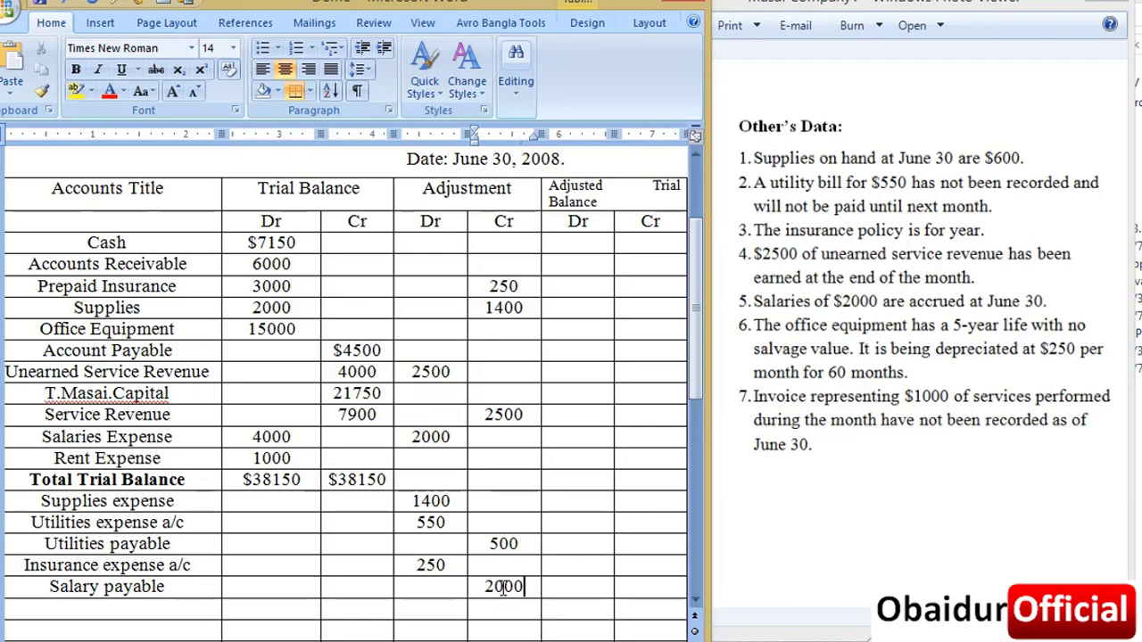
pyautogui.scroll(-2, 214, 540)
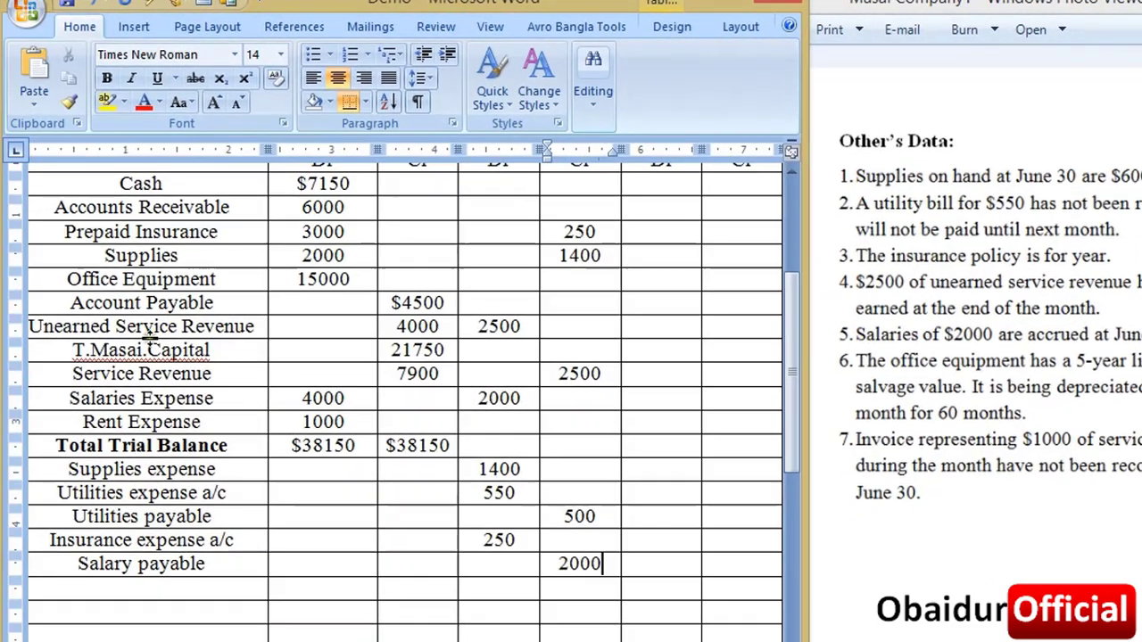
# Step: Add a Depreciation Expense a/c row with 250 in Adjustment Dr
pyautogui.scroll(2, 158, 207)
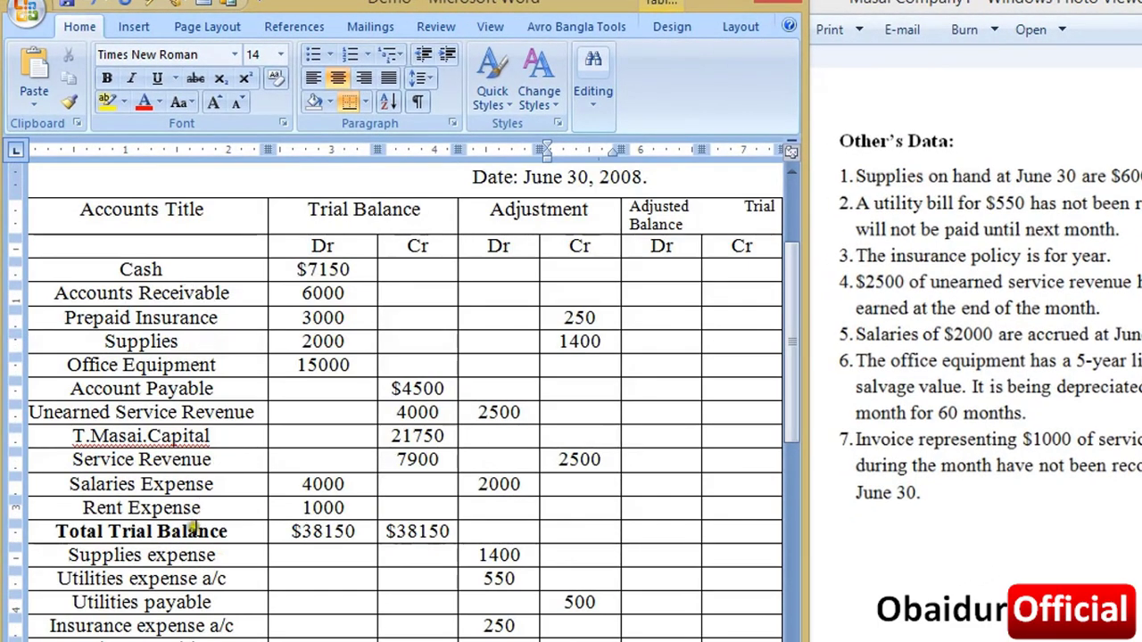
pyautogui.scroll(-4, 169, 355)
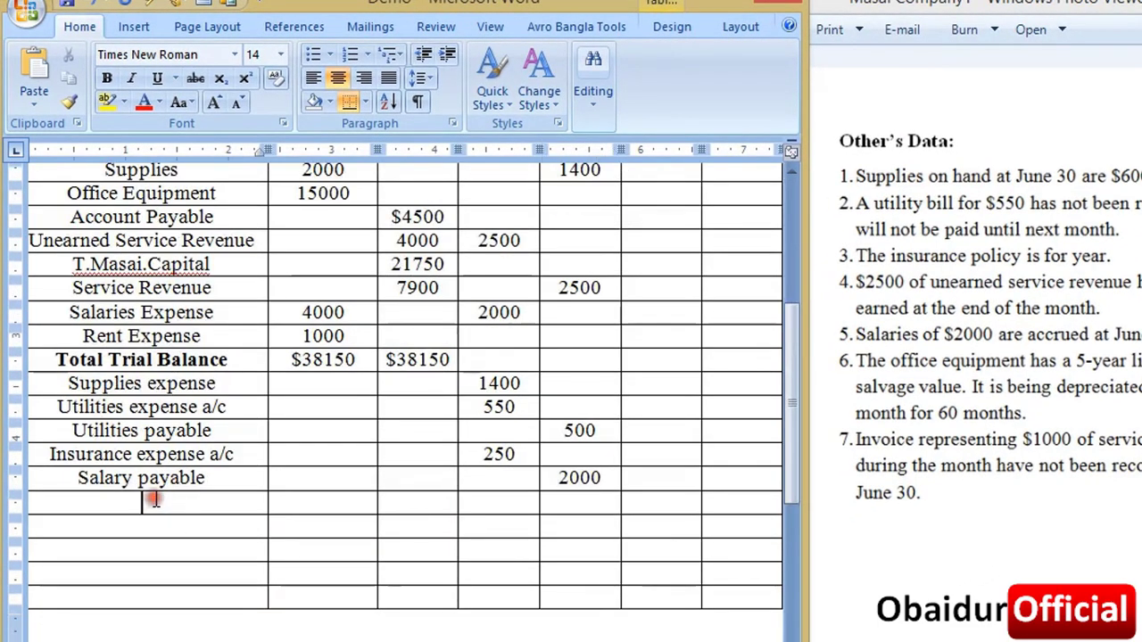
pyautogui.click(155, 500)
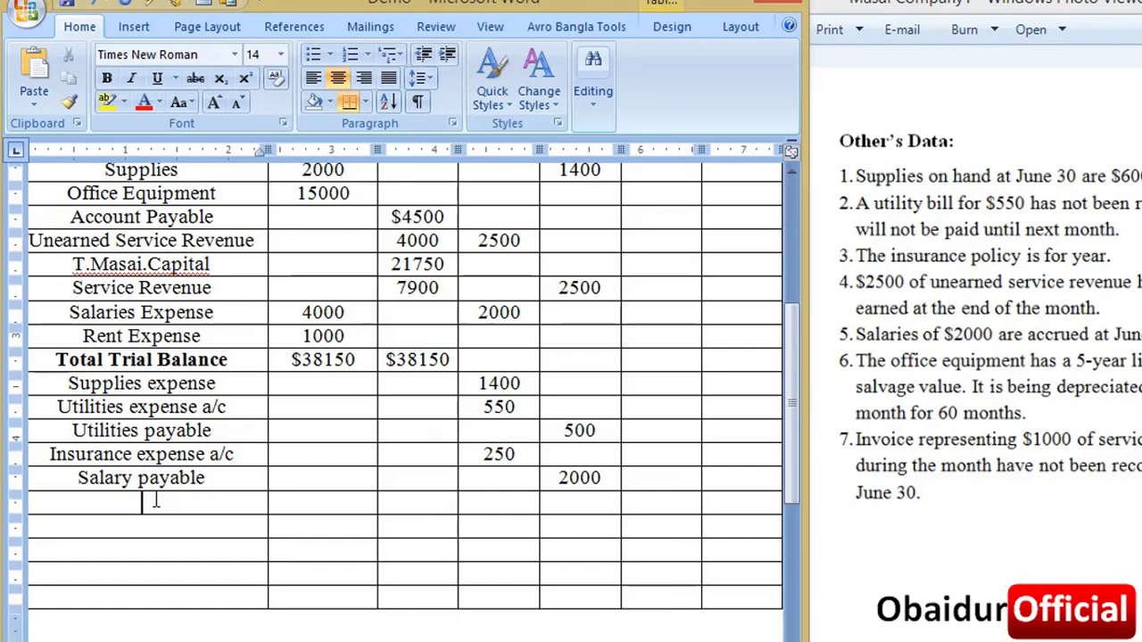
pyautogui.write('Depre')
pyautogui.write('ciation ')
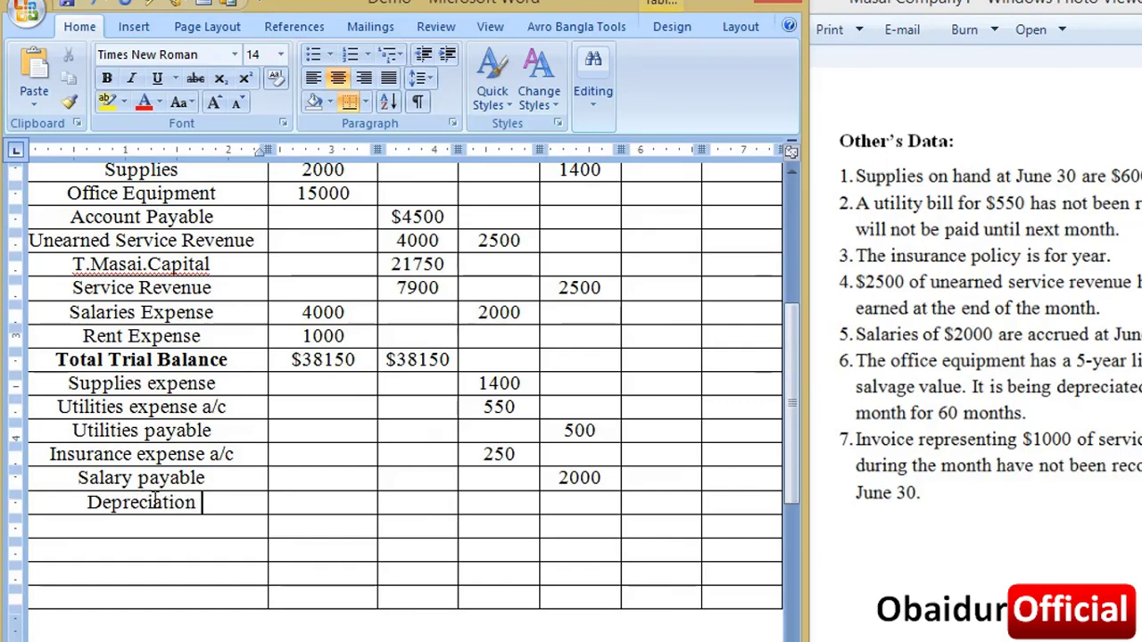
pyautogui.write('Expense a')
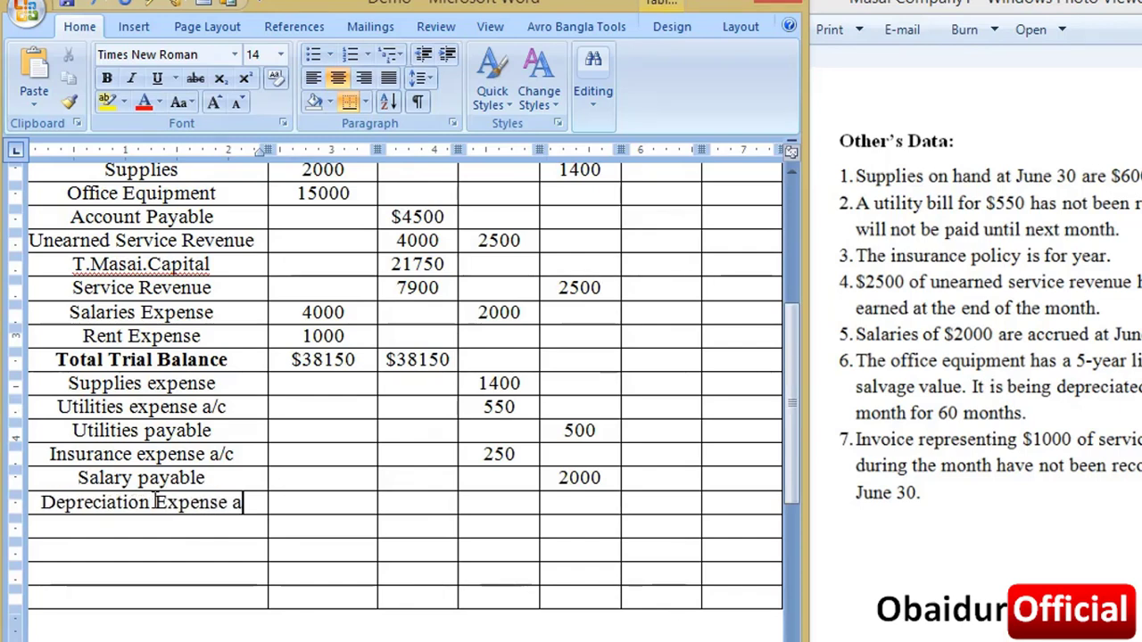
pyautogui.write('/c')
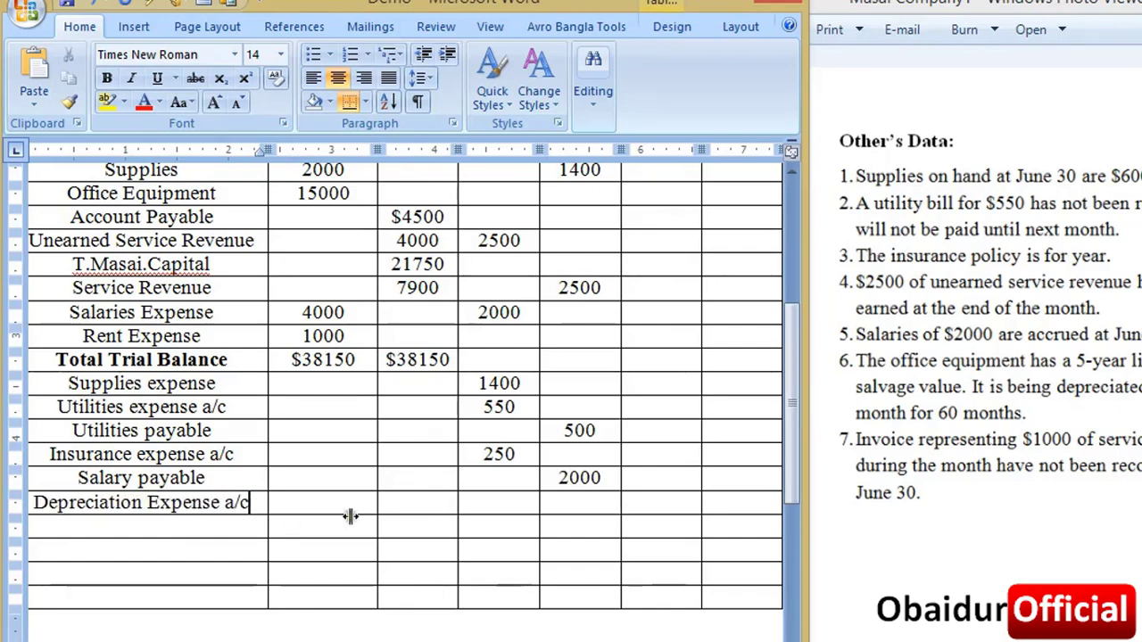
pyautogui.scroll(4, 505, 499)
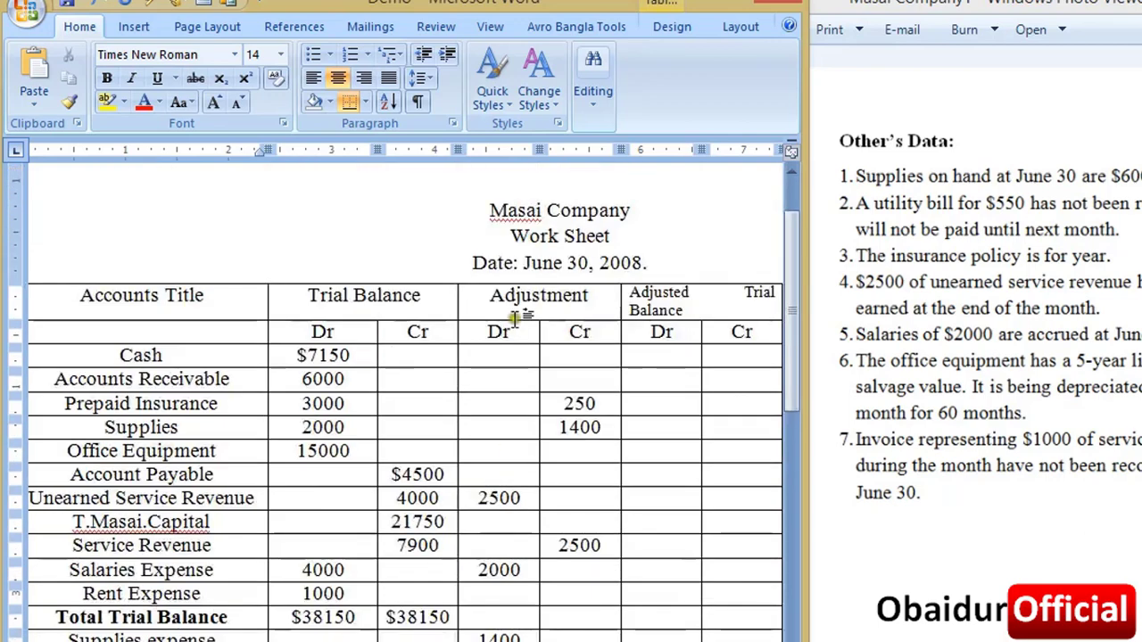
pyautogui.scroll(-2, 509, 540)
pyautogui.click(502, 591)
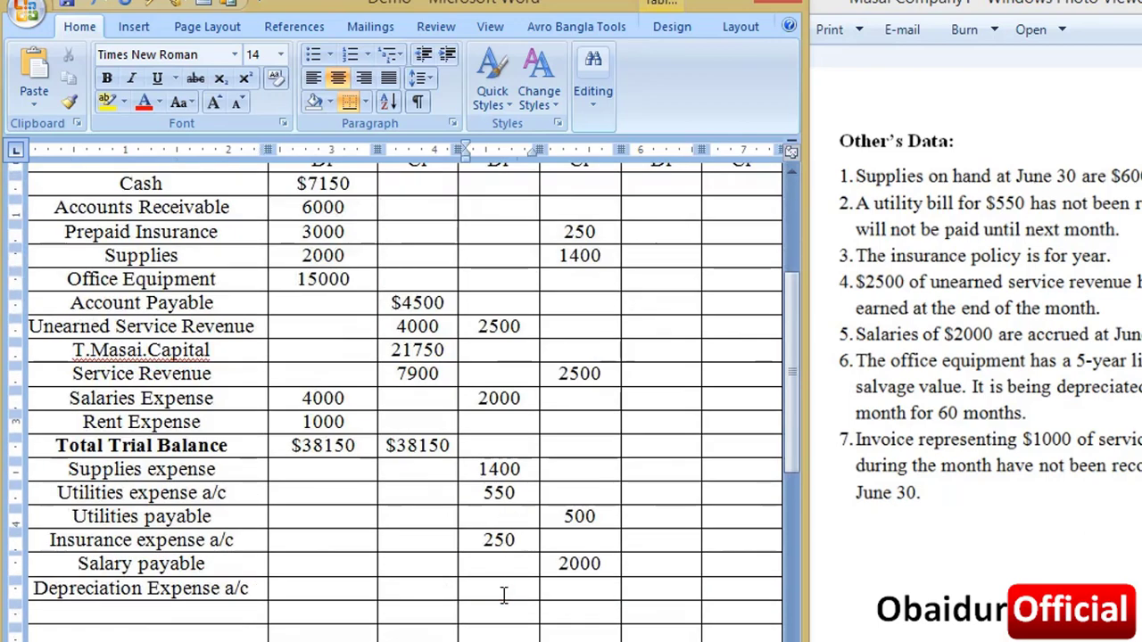
pyautogui.write('250')
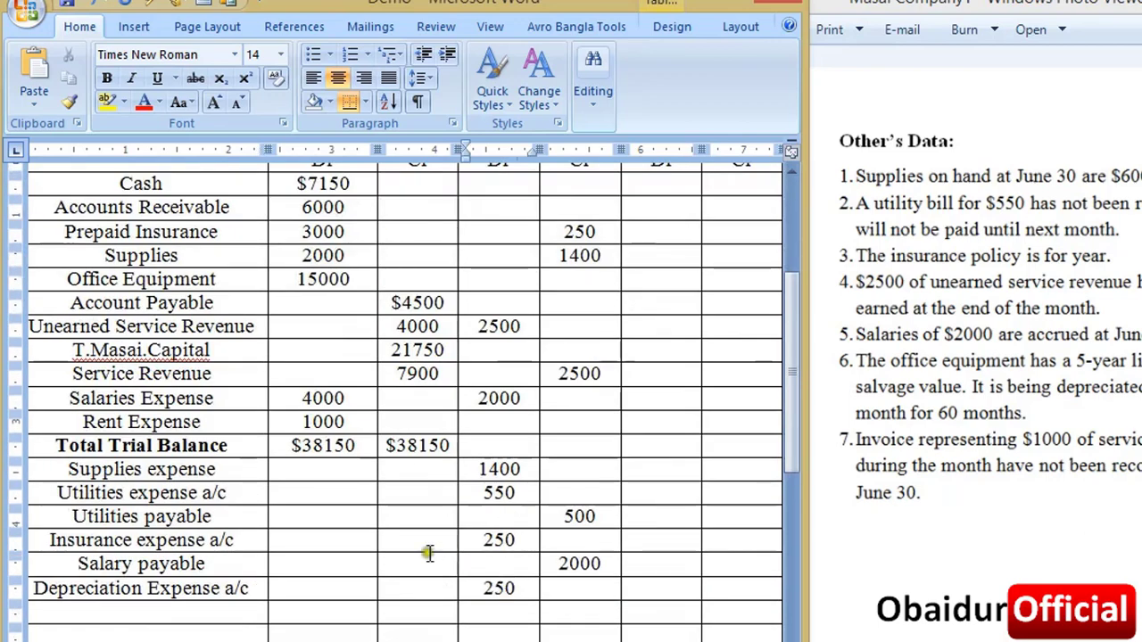
# Step: Add an Accumulated Depreciation row with 250 in Adjustment Cr
pyautogui.click(144, 613)
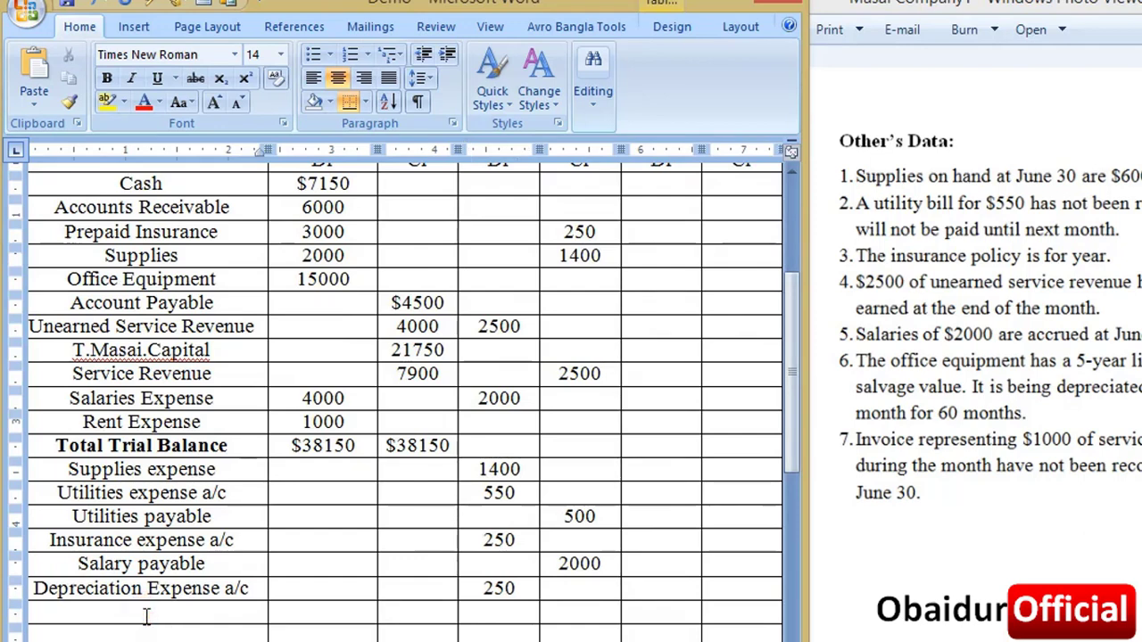
pyautogui.write('Accumulat')
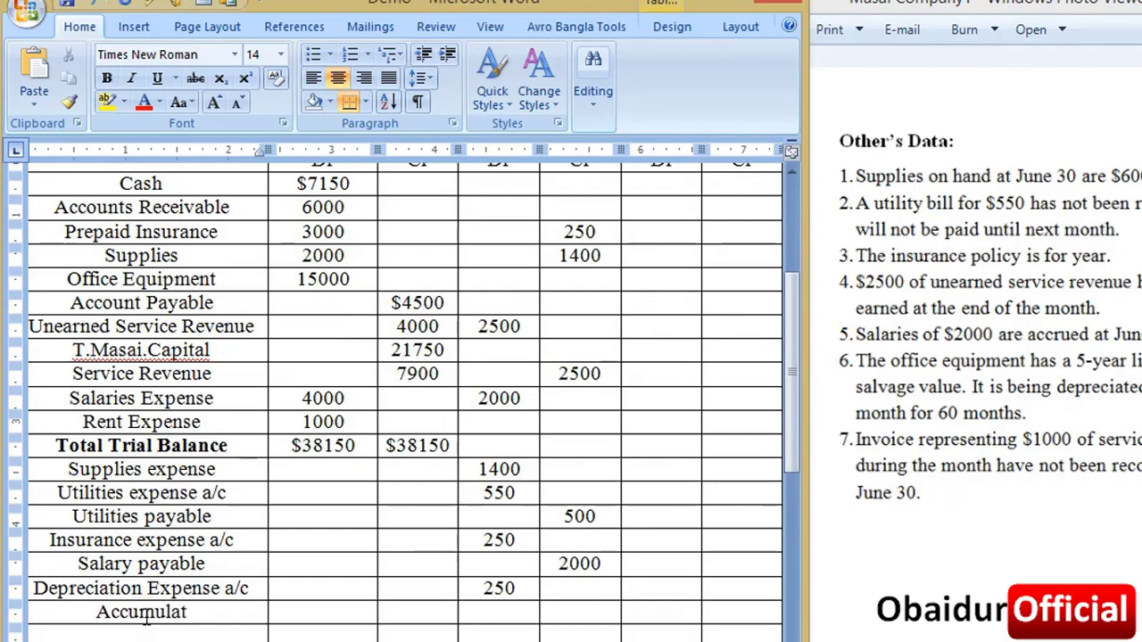
pyautogui.write('ed Depre')
pyautogui.press('BackSpace')
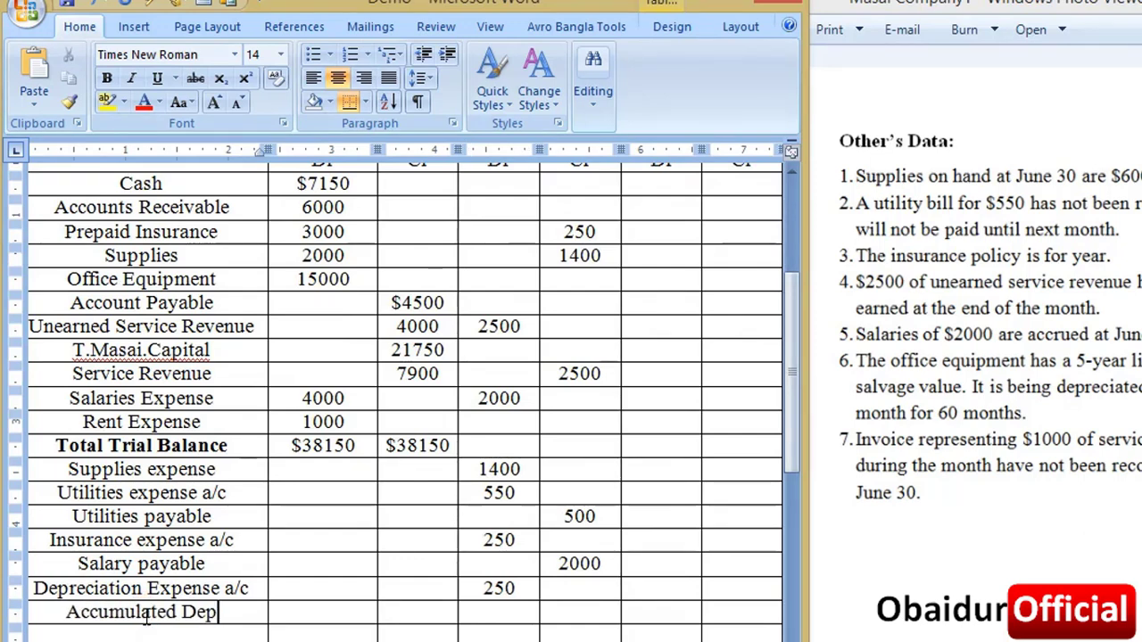
pyautogui.write('recialtio')
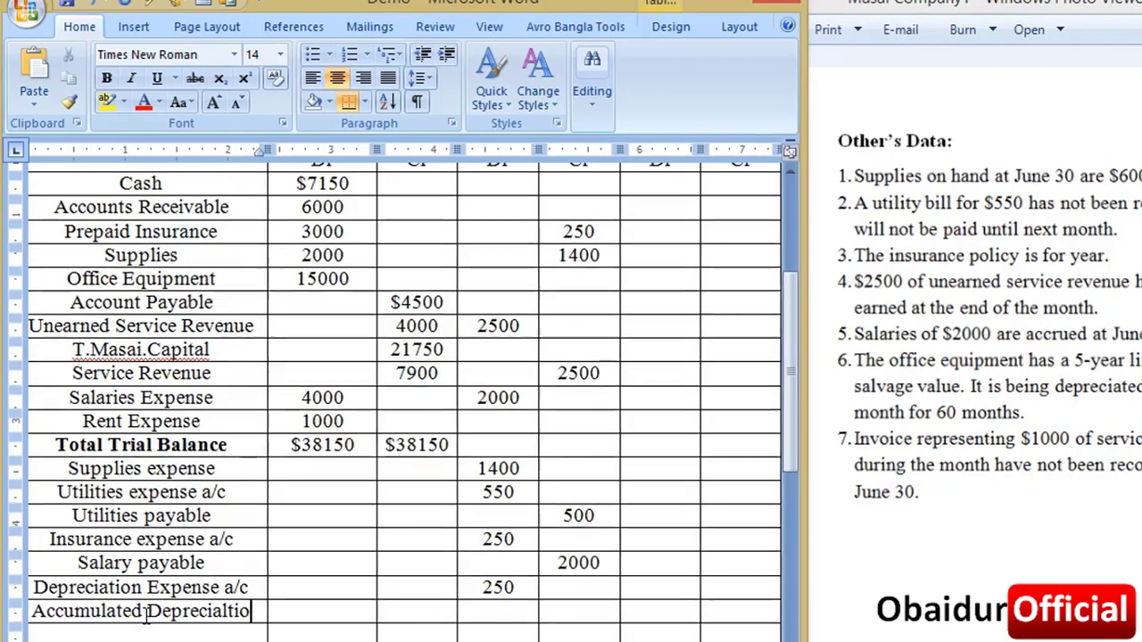
pyautogui.write('n')
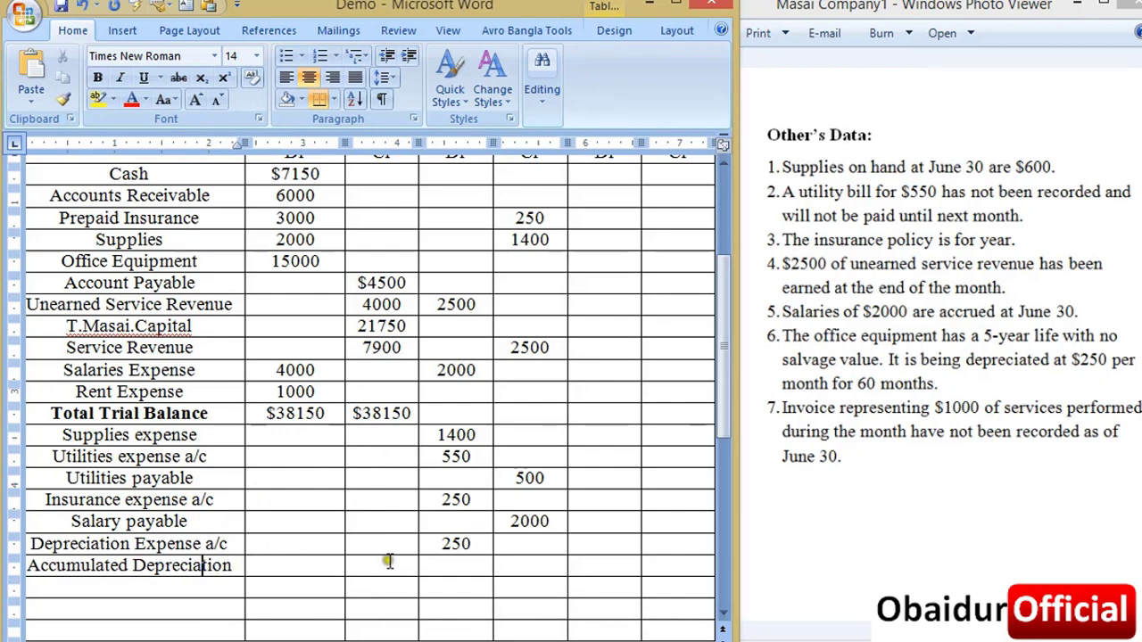
pyautogui.click(522, 564)
pyautogui.write('2')
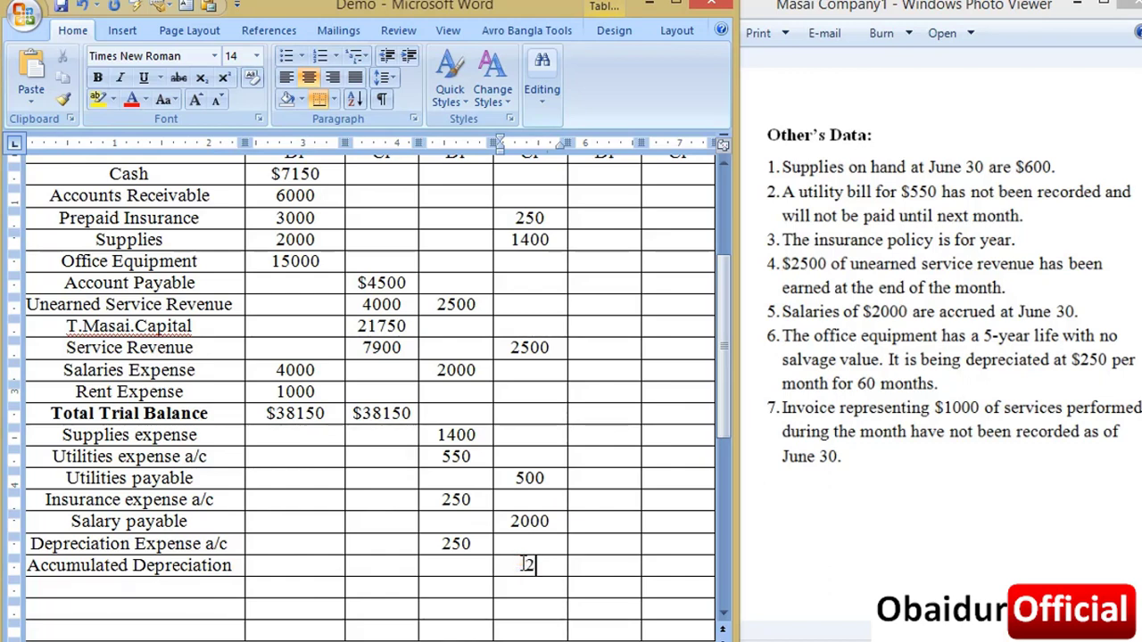
pyautogui.write('50')
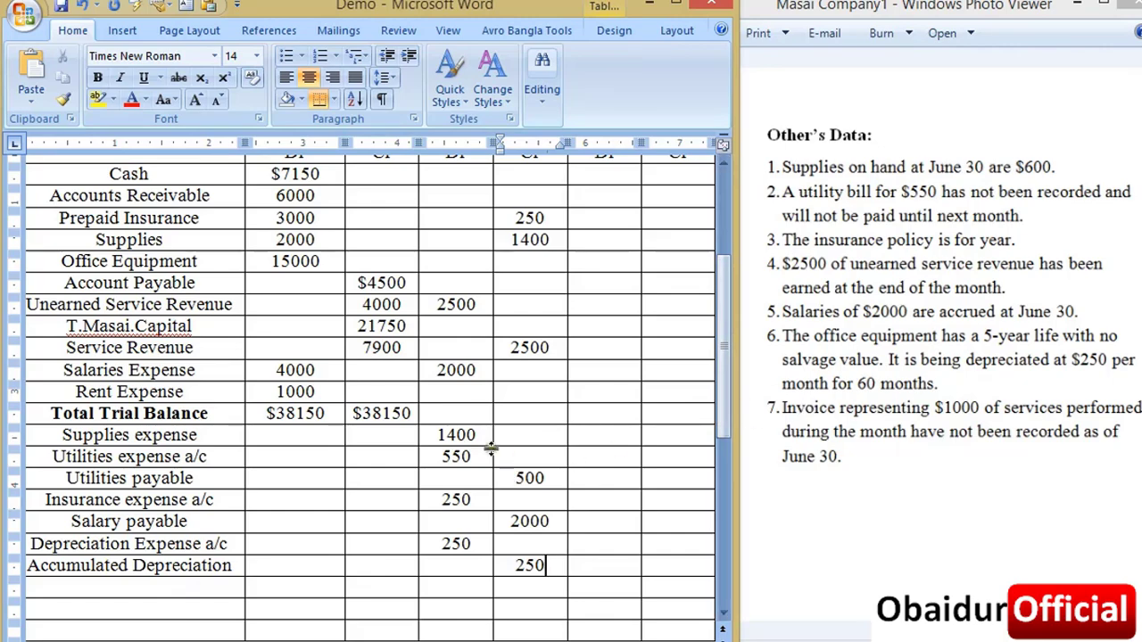
pyautogui.scroll(2, 486, 425)
pyautogui.scroll(3, 446, 410)
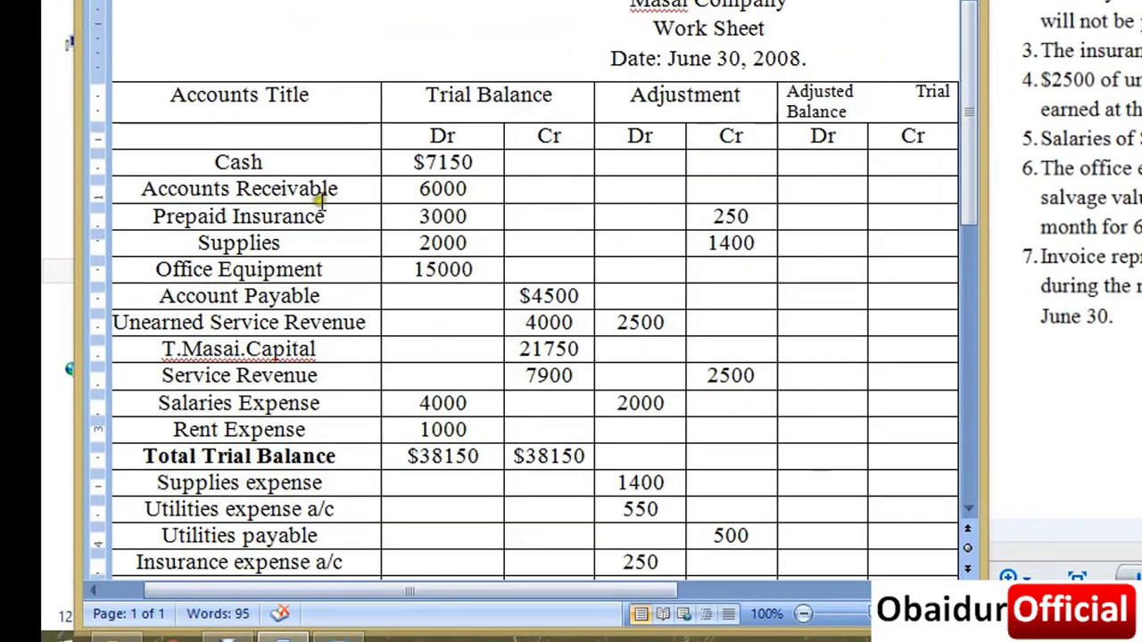
# Step: Enter a 1000 debit adjustment for Accounts Receivable
pyautogui.click(643, 185)
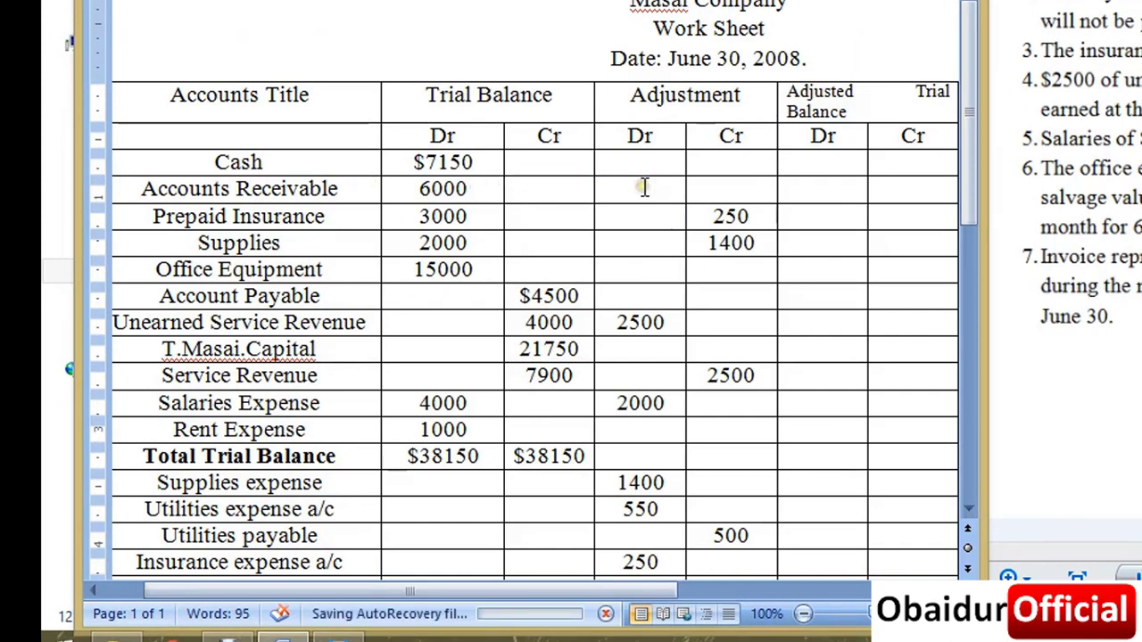
pyautogui.write('1000')
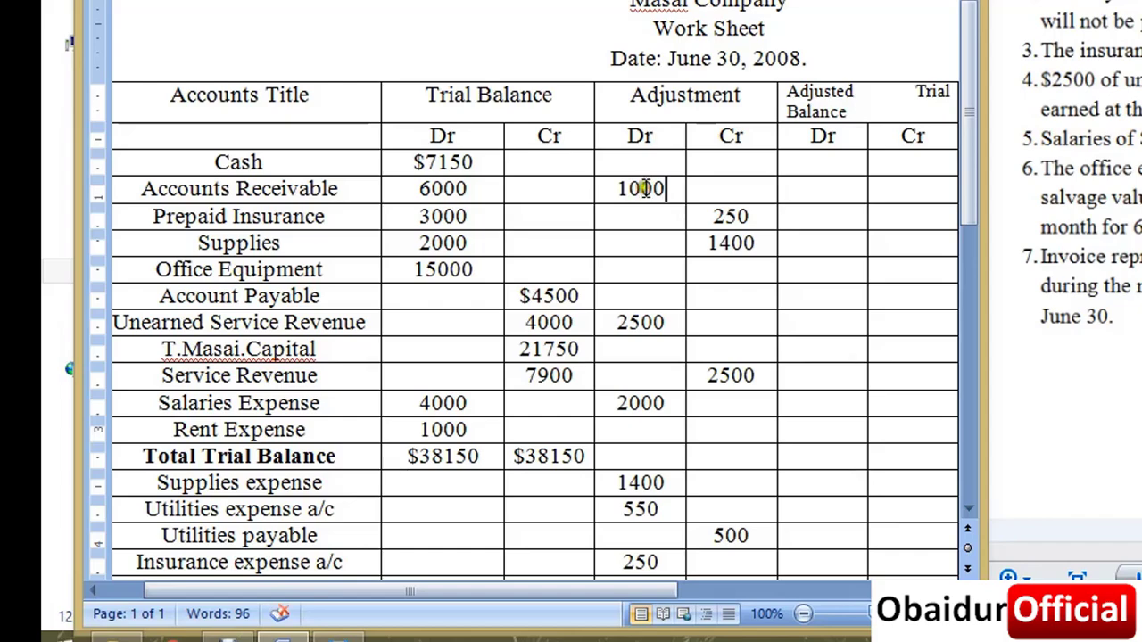
pyautogui.scroll(-6, 624, 183)
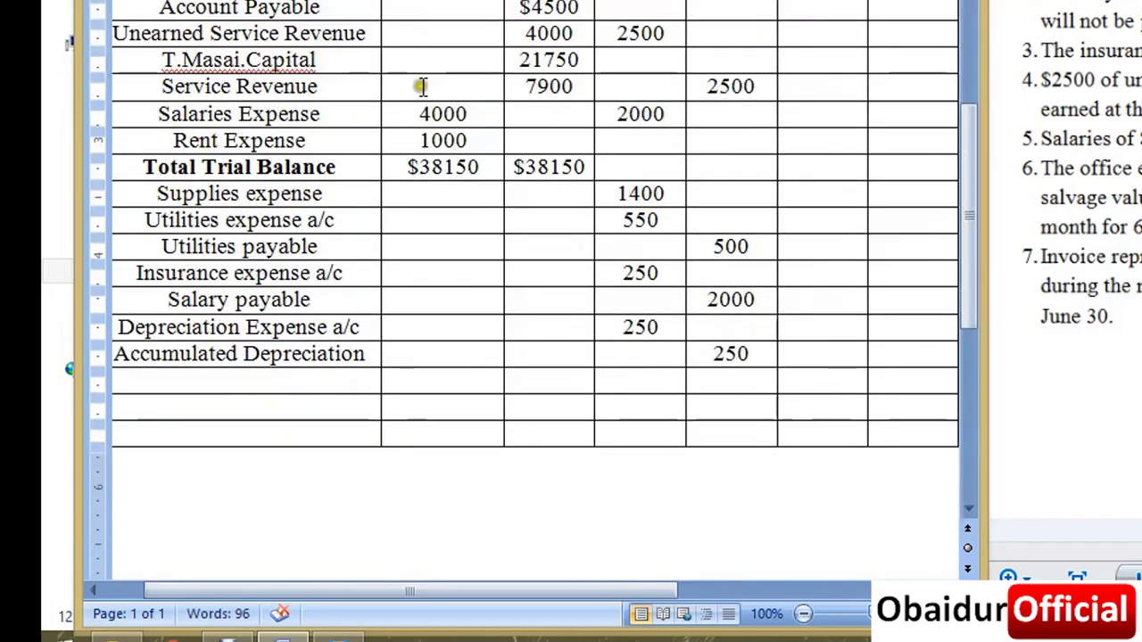
pyautogui.scroll(4, 651, 89)
pyautogui.scroll(3, 758, 99)
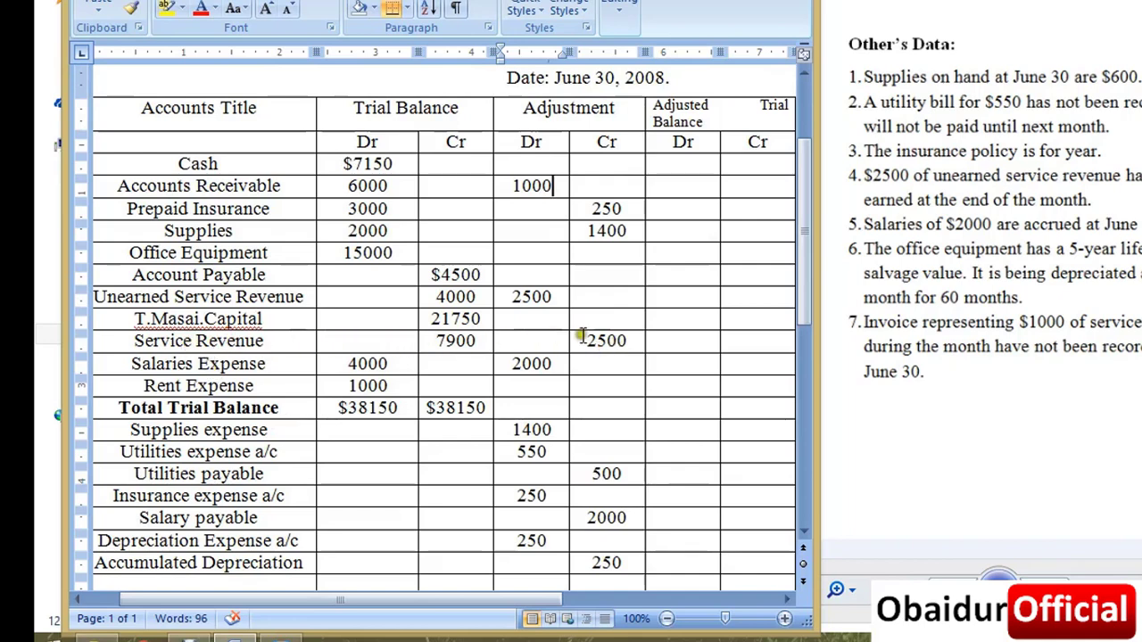
# Step: Replace Service Revenue's 2500 credit adjustment with 3500
pyautogui.click(630, 348)
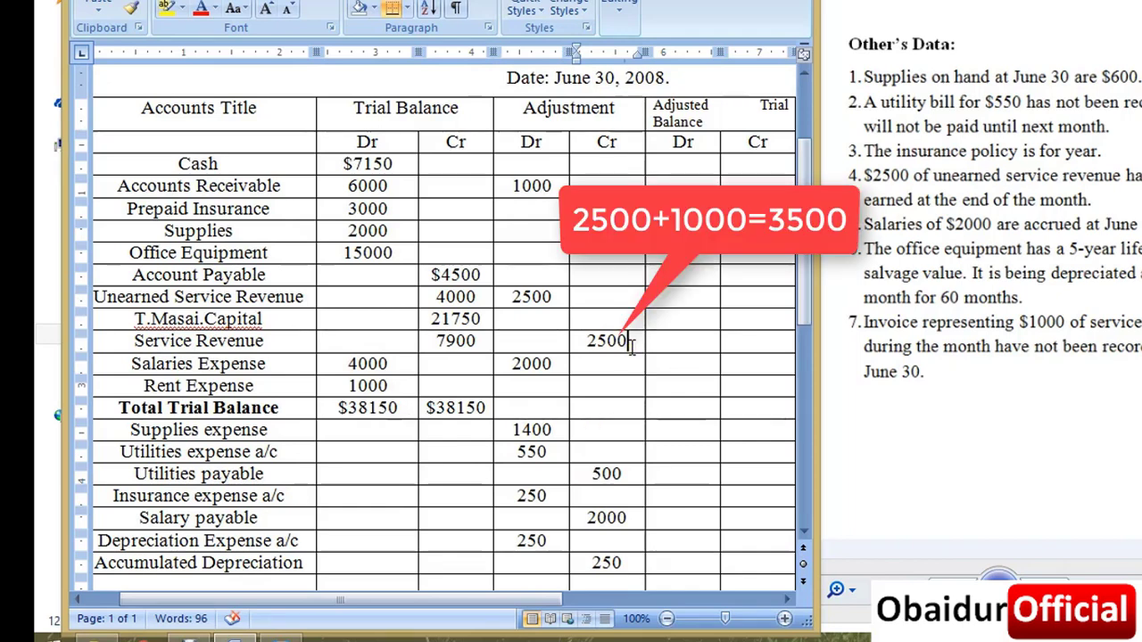
pyautogui.press('Return')
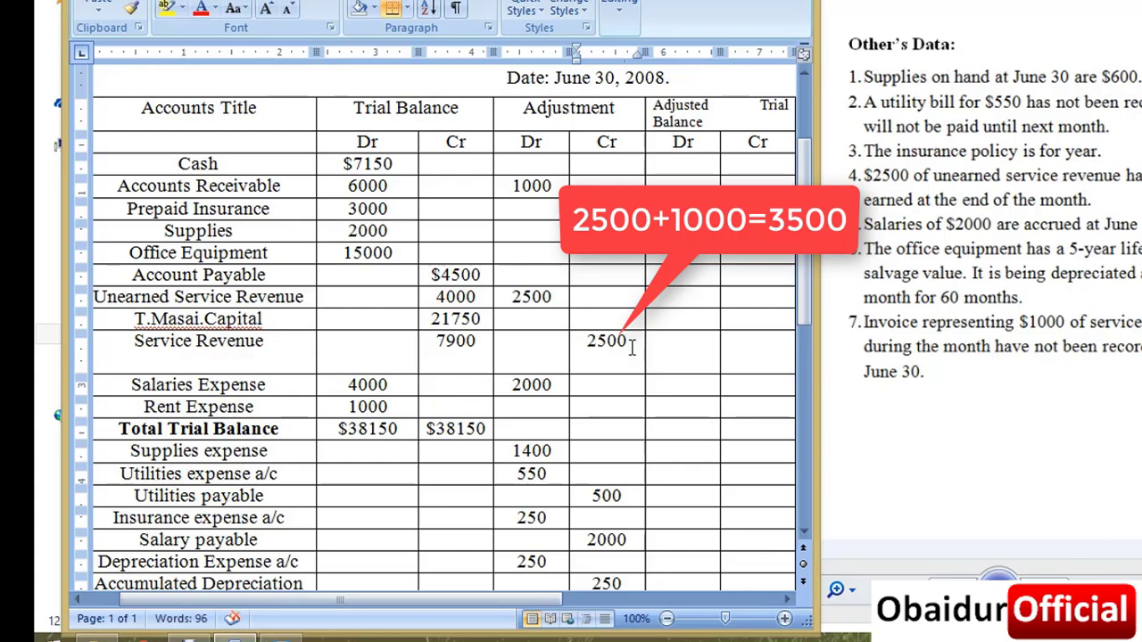
pyautogui.press('BackSpace')
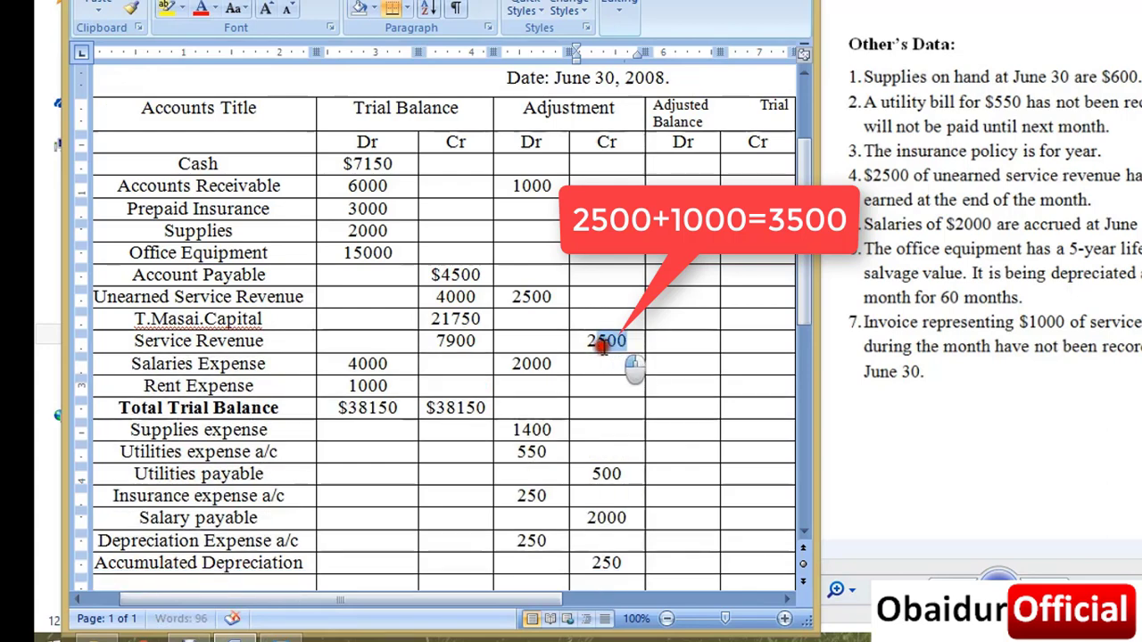
pyautogui.moveTo(628, 343); pyautogui.dragTo(587, 347)
pyautogui.write('35')
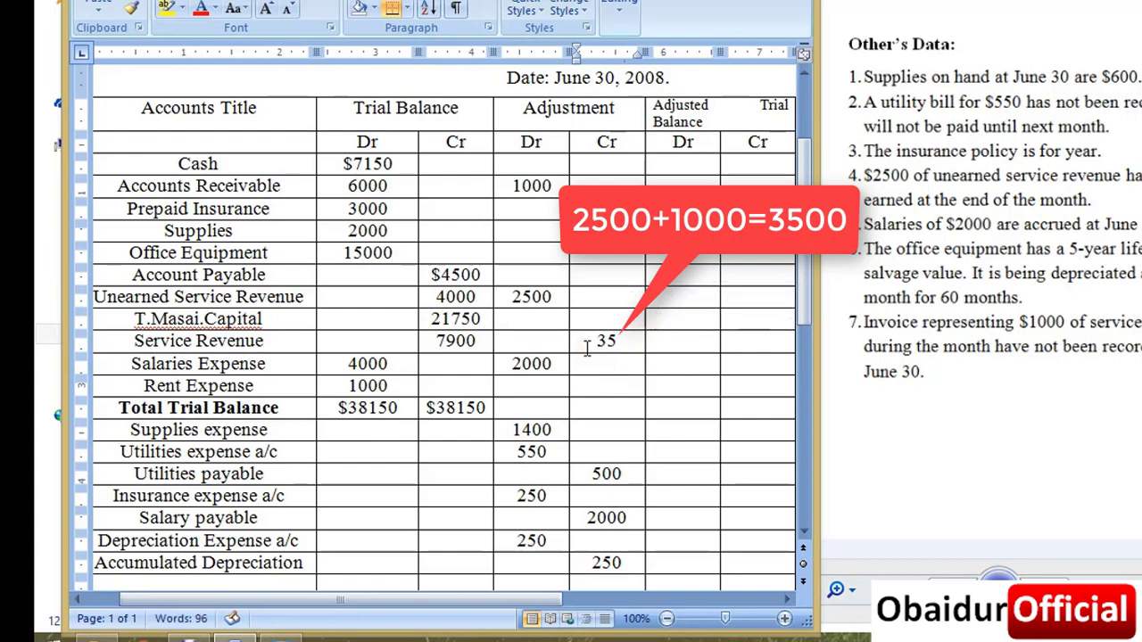
pyautogui.write('00')
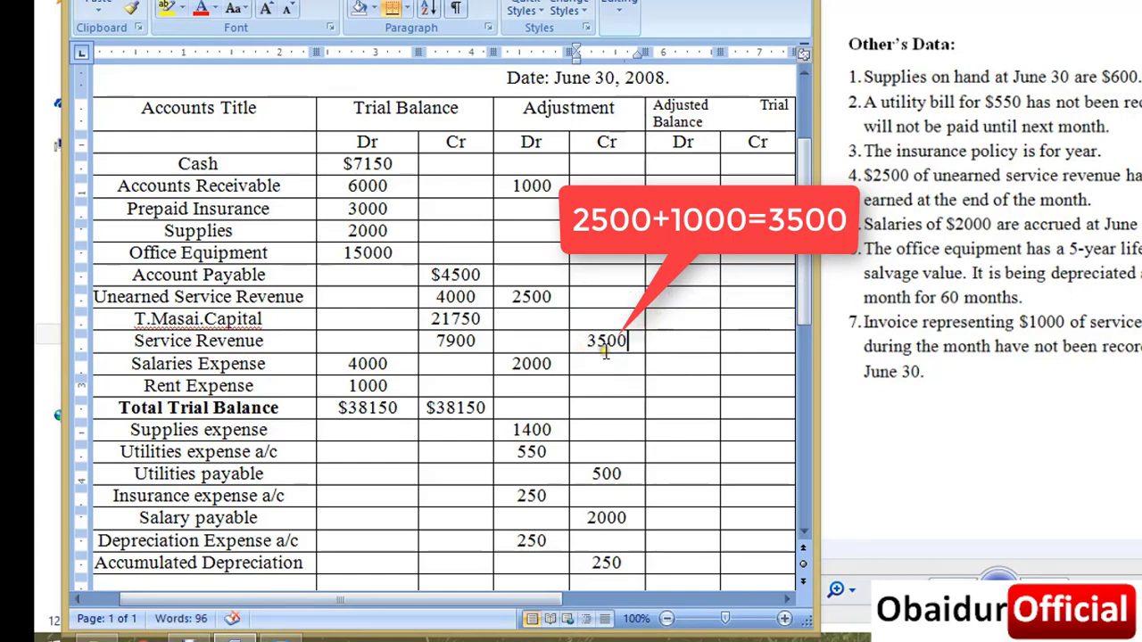
pyautogui.scroll(-5, 571, 429)
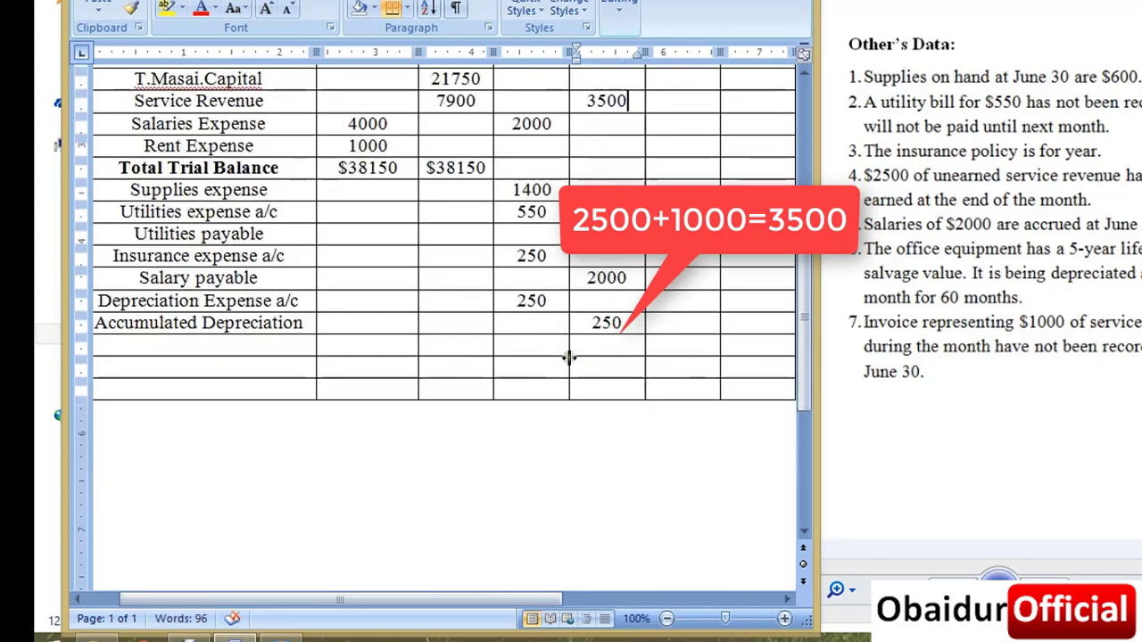
pyautogui.scroll(2, 526, 429)
pyautogui.scroll(3, 535, 267)
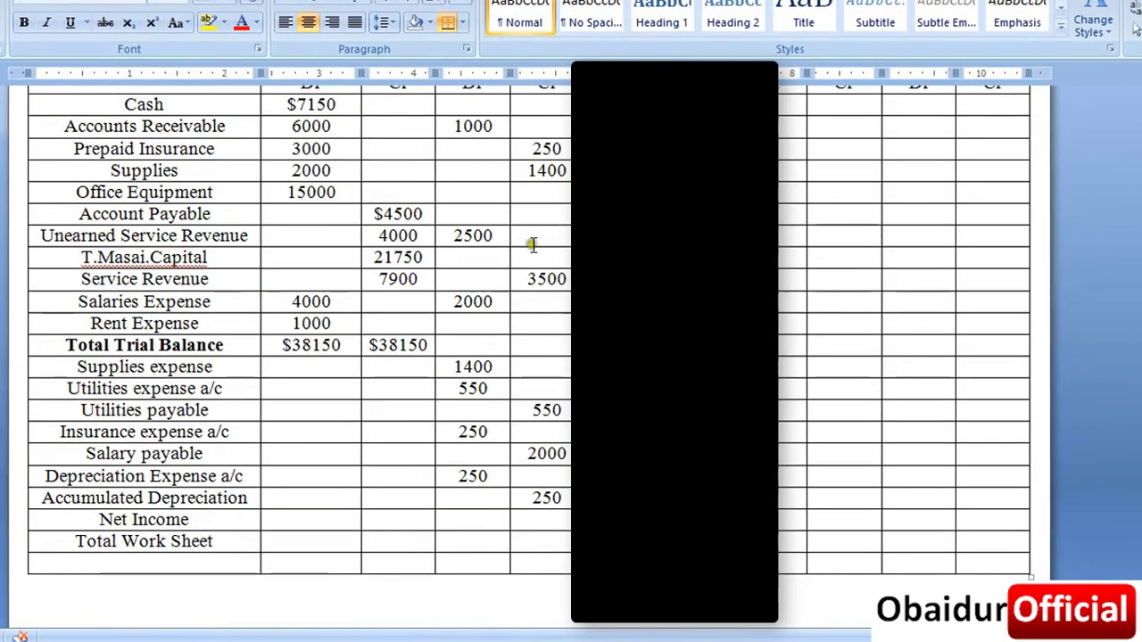
# Step: Correct the Total Work Sheet Adjustment Dr total to 7950 and enter 7950 as the Cr total
pyautogui.scroll(3, 509, 285)
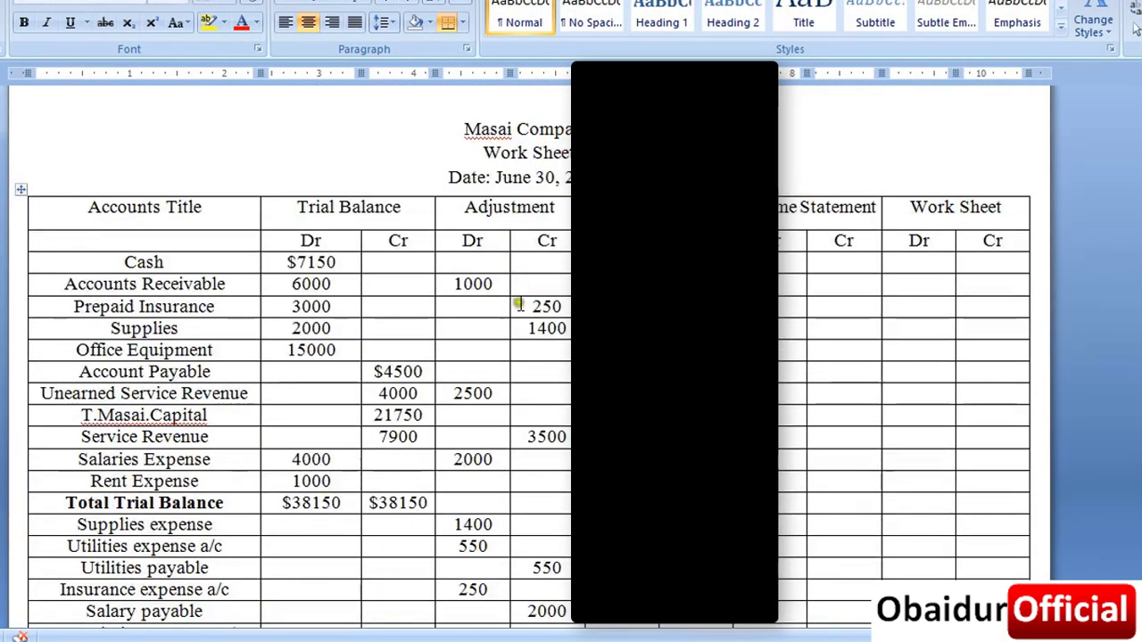
pyautogui.scroll(-2, 519, 304)
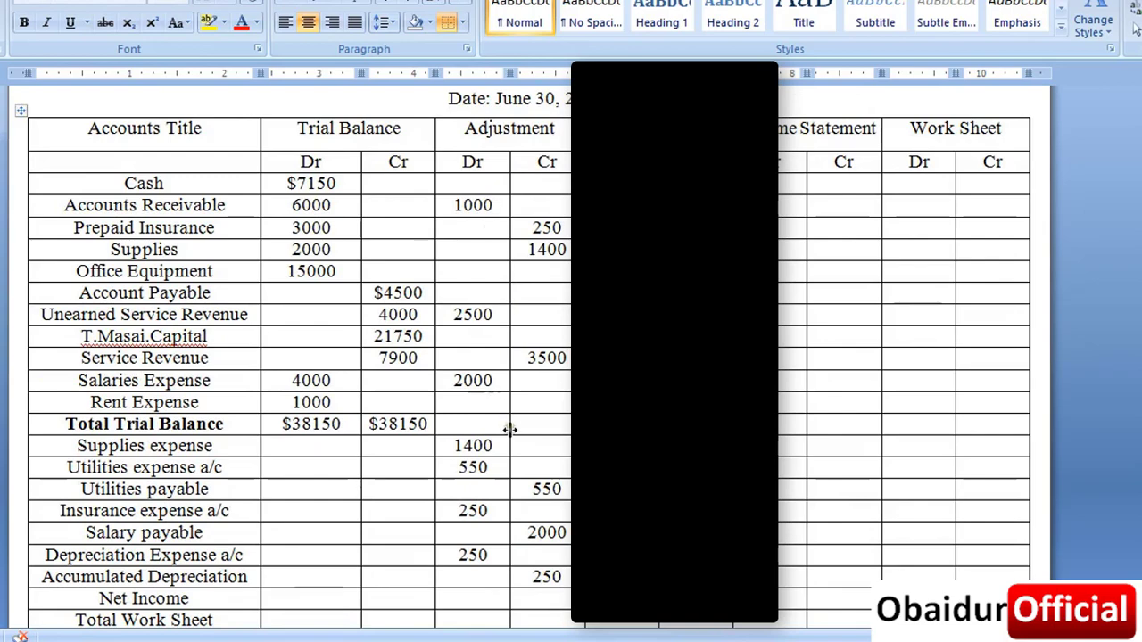
pyautogui.scroll(-2, 510, 430)
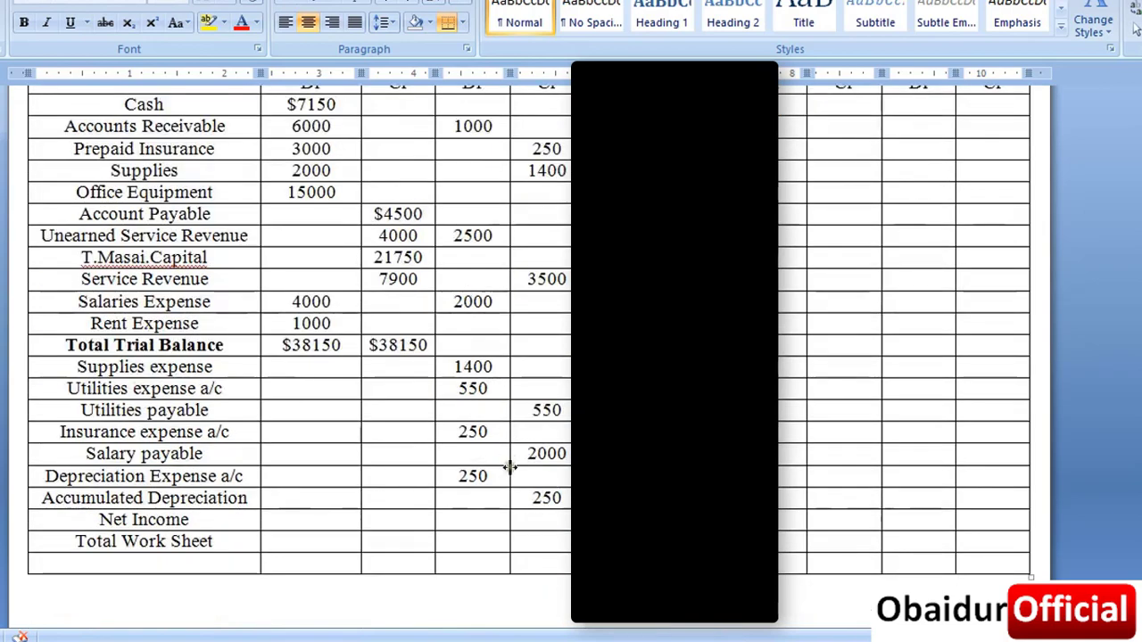
pyautogui.click(489, 540)
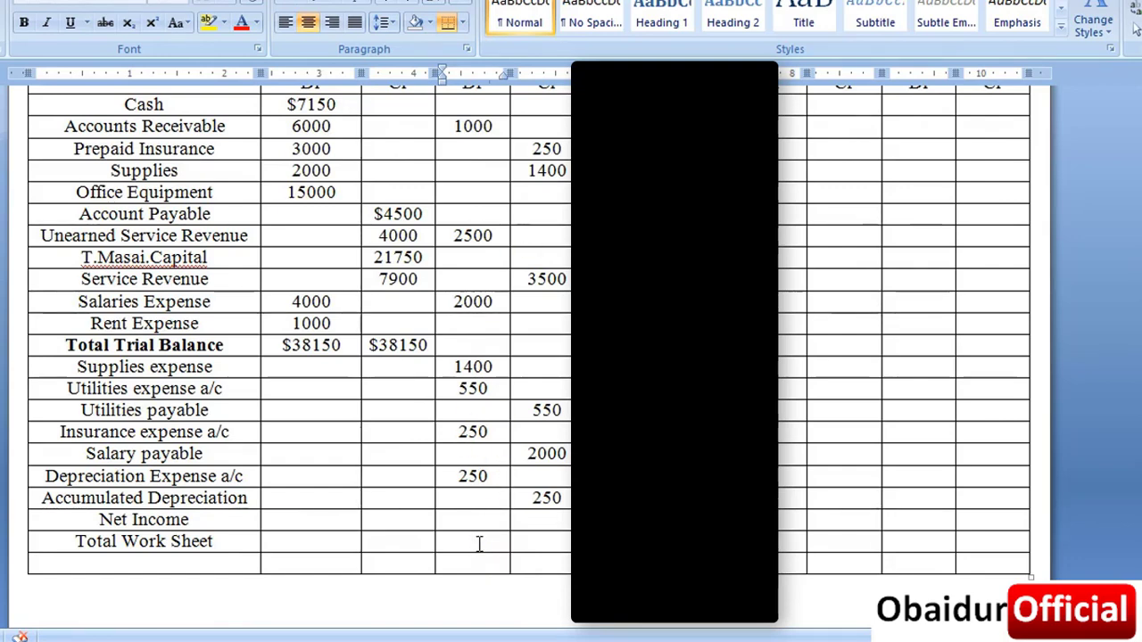
pyautogui.write('75')
pyautogui.press('BackSpace')
pyautogui.write('0')
pyautogui.press('Tab')
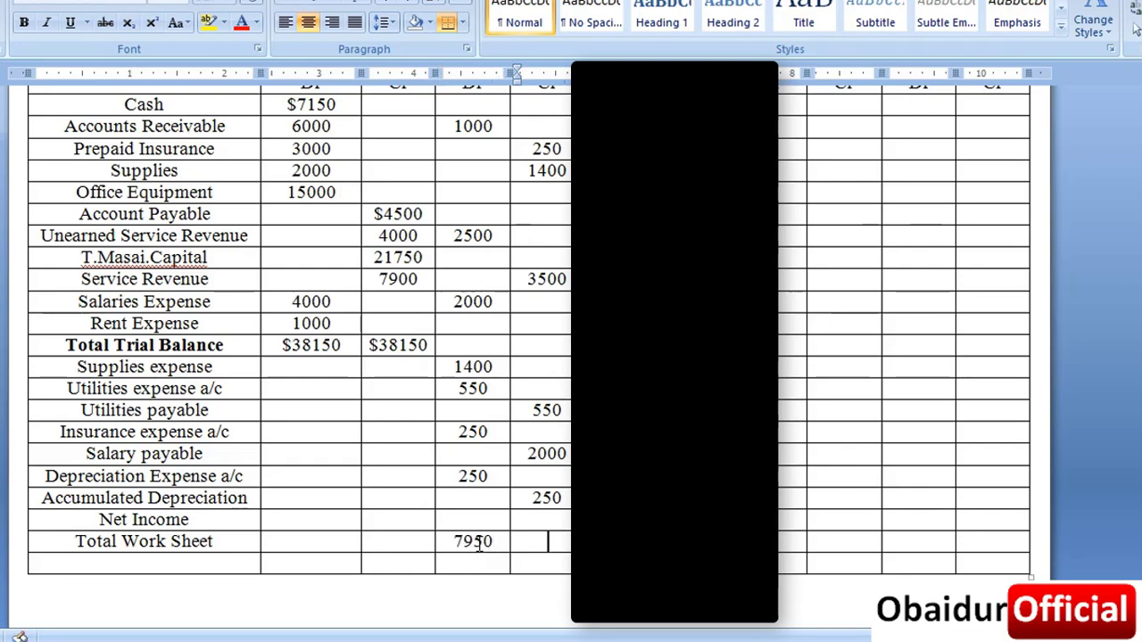
pyautogui.write('7950')
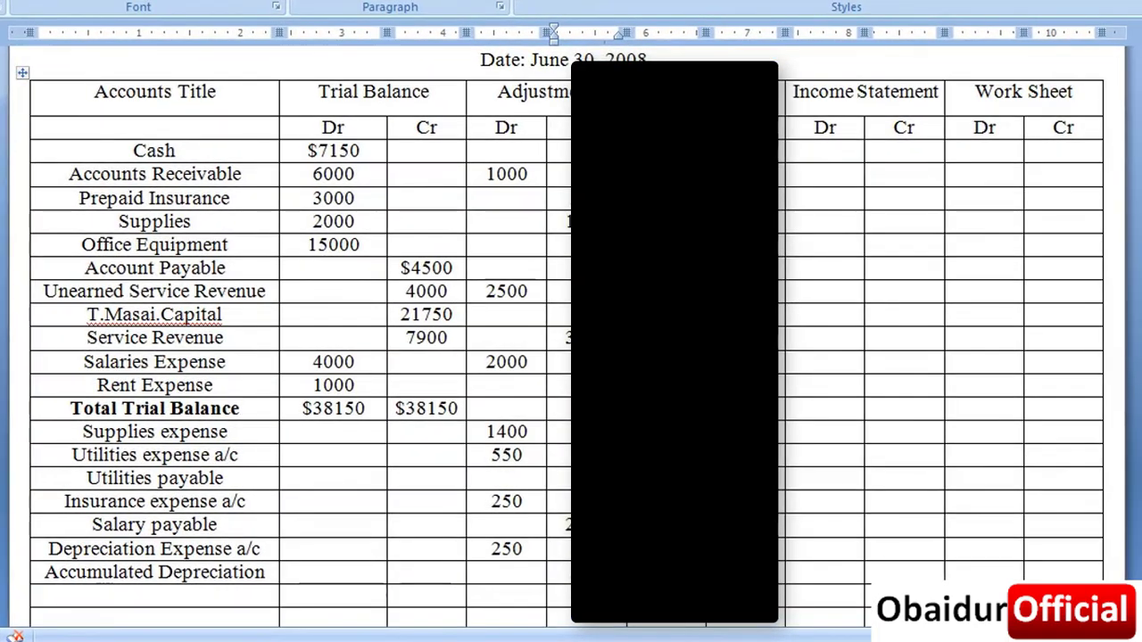
# Step: Label the first-column cells under Accumulated Depreciation 'Net Income' and 'Total Work Sheet'
pyautogui.scroll(-3, 268, 357)
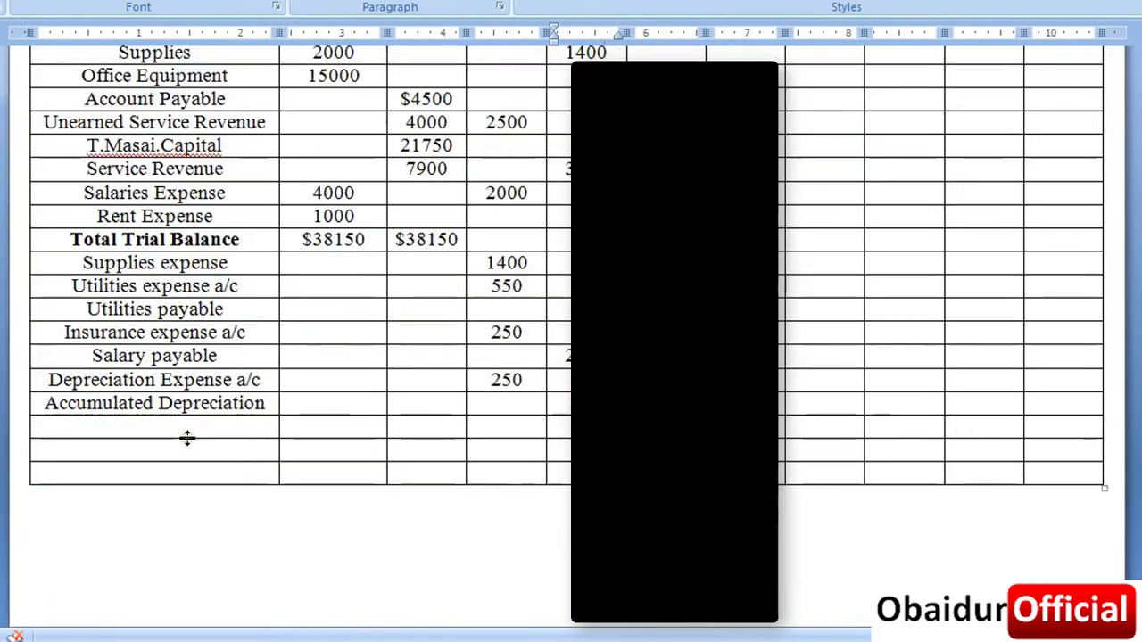
pyautogui.click(188, 436)
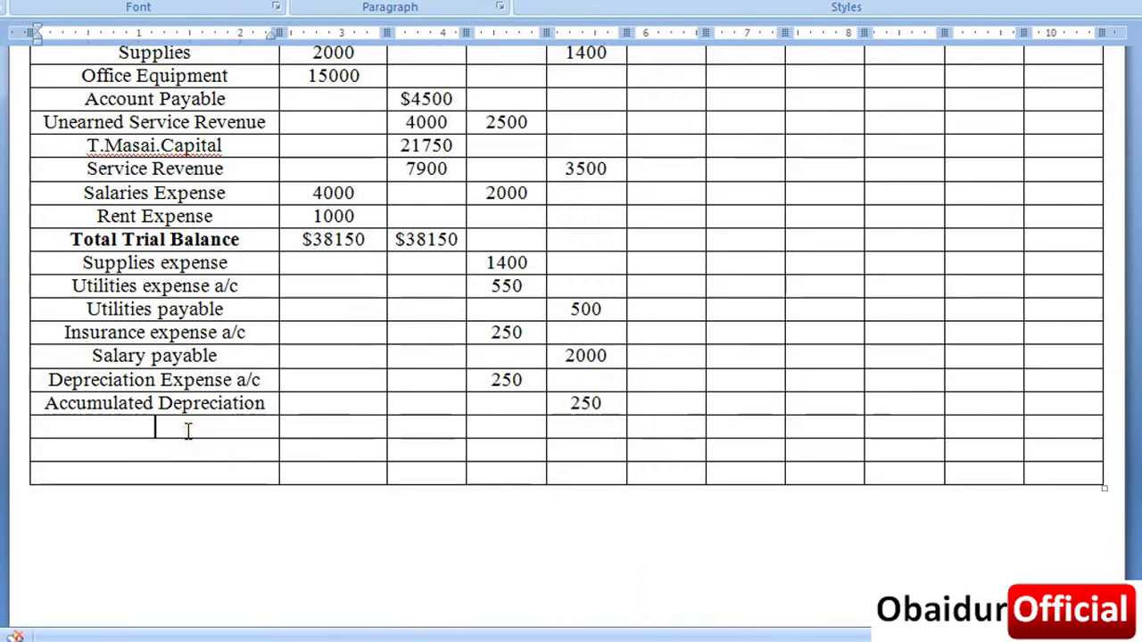
pyautogui.write('Net')
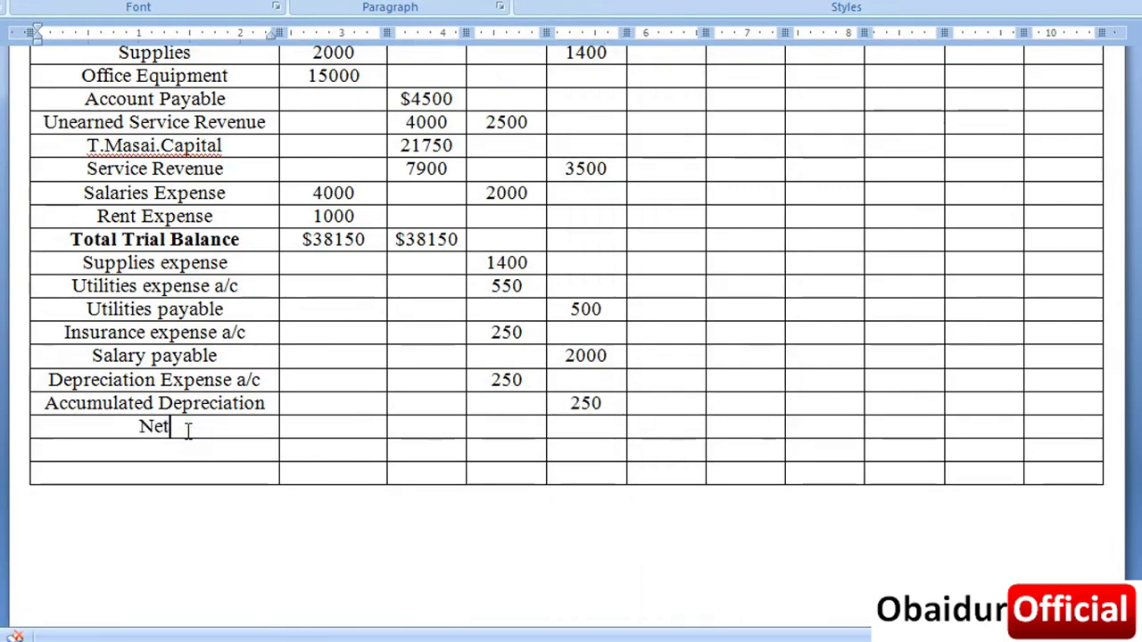
pyautogui.write(' Income')
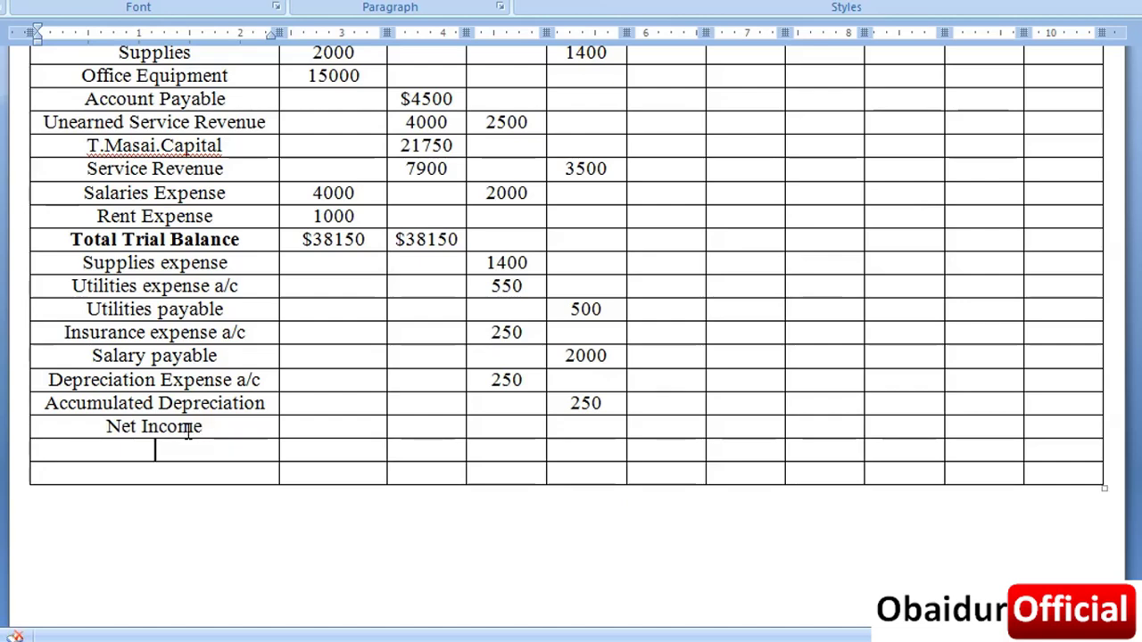
pyautogui.write('t')
pyautogui.write('al Work S')
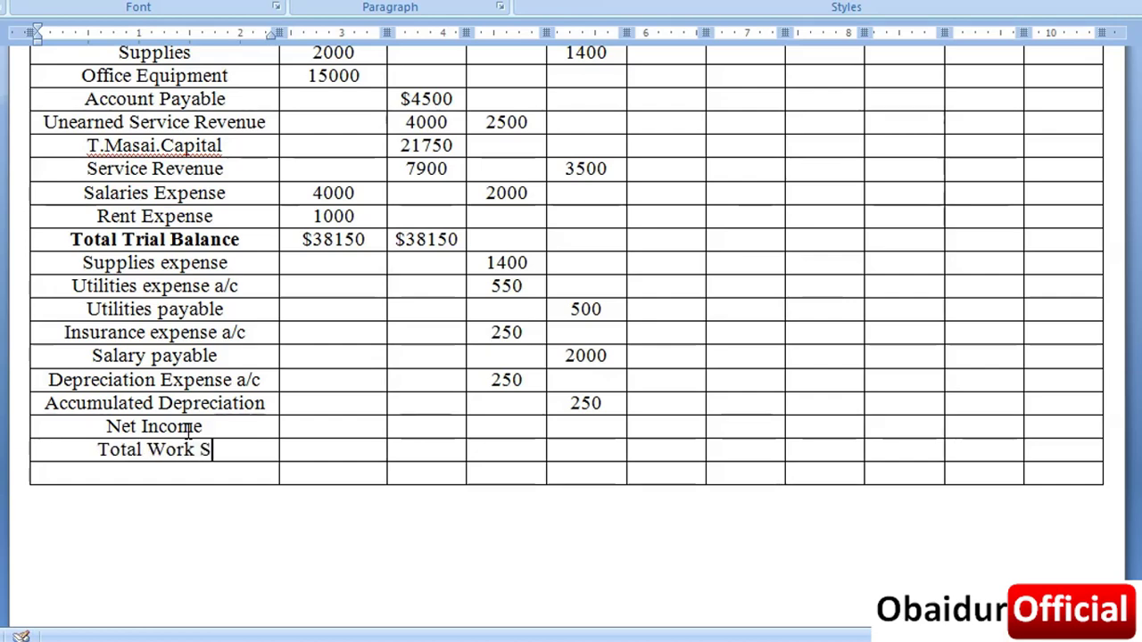
pyautogui.write('heet')
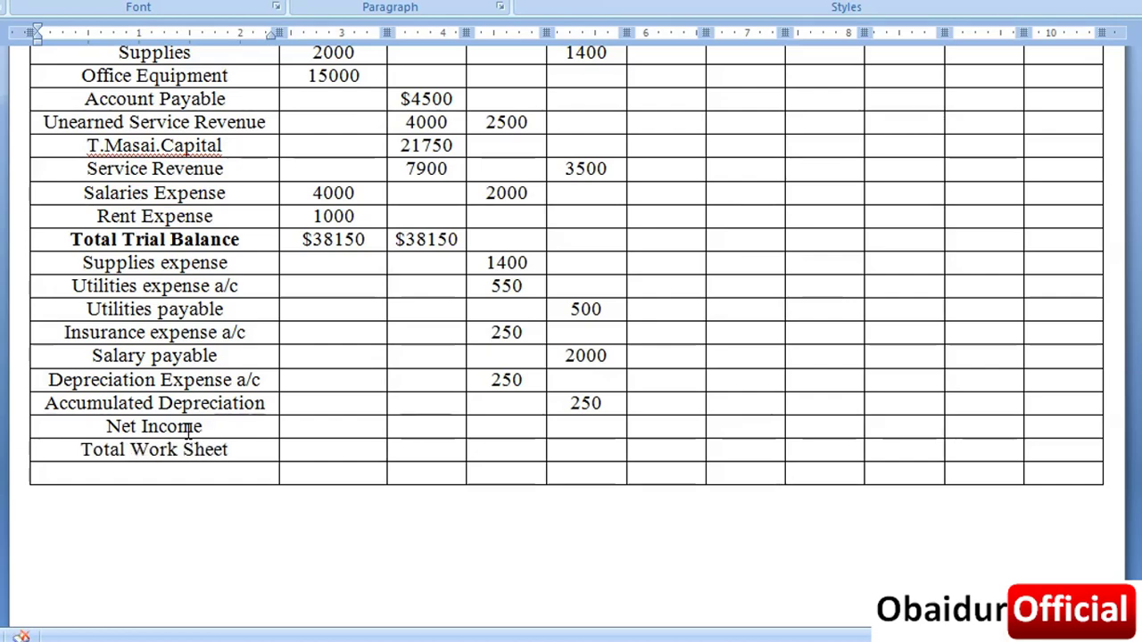
pyautogui.scroll(2, 594, 395)
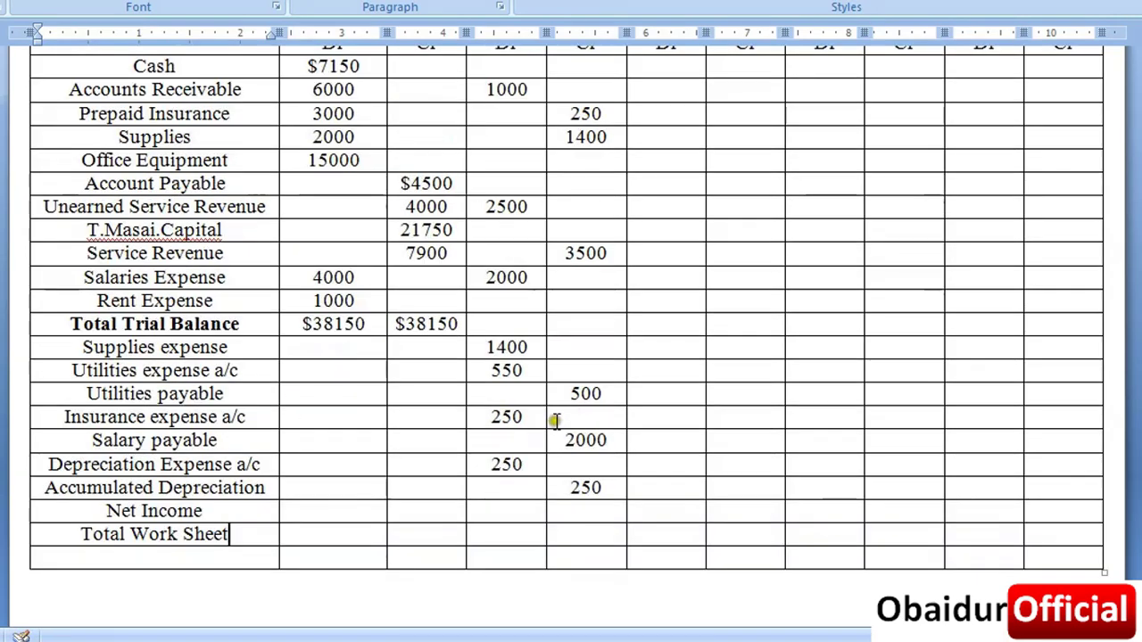
pyautogui.scroll(3, 605, 434)
pyautogui.scroll(-2, 415, 485)
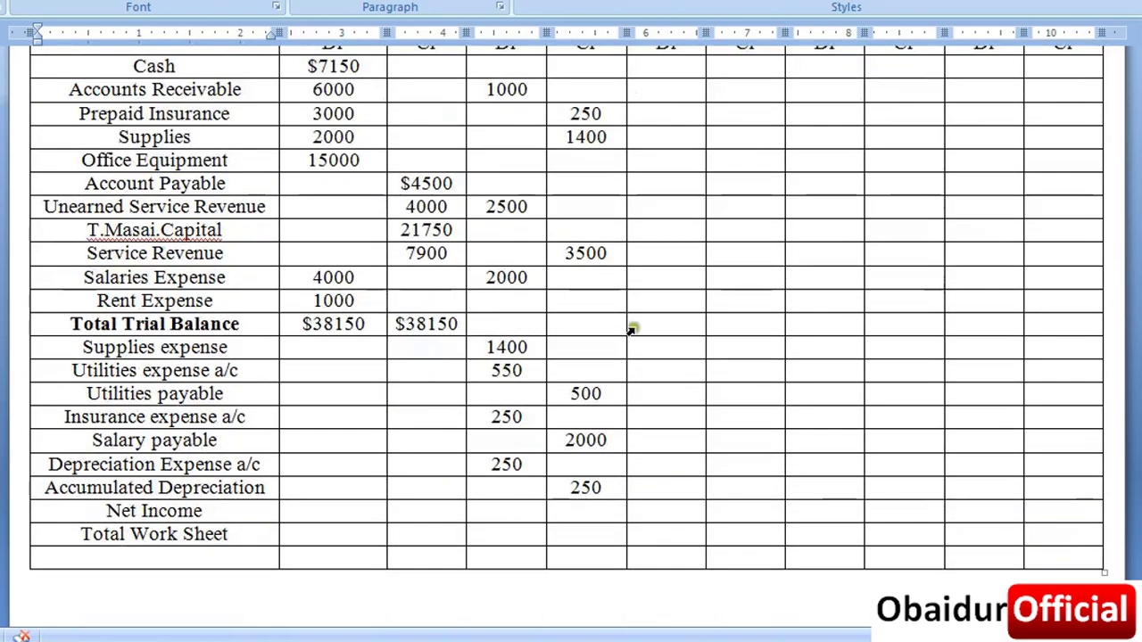
pyautogui.scroll(6, 627, 317)
pyautogui.scroll(-6, 566, 377)
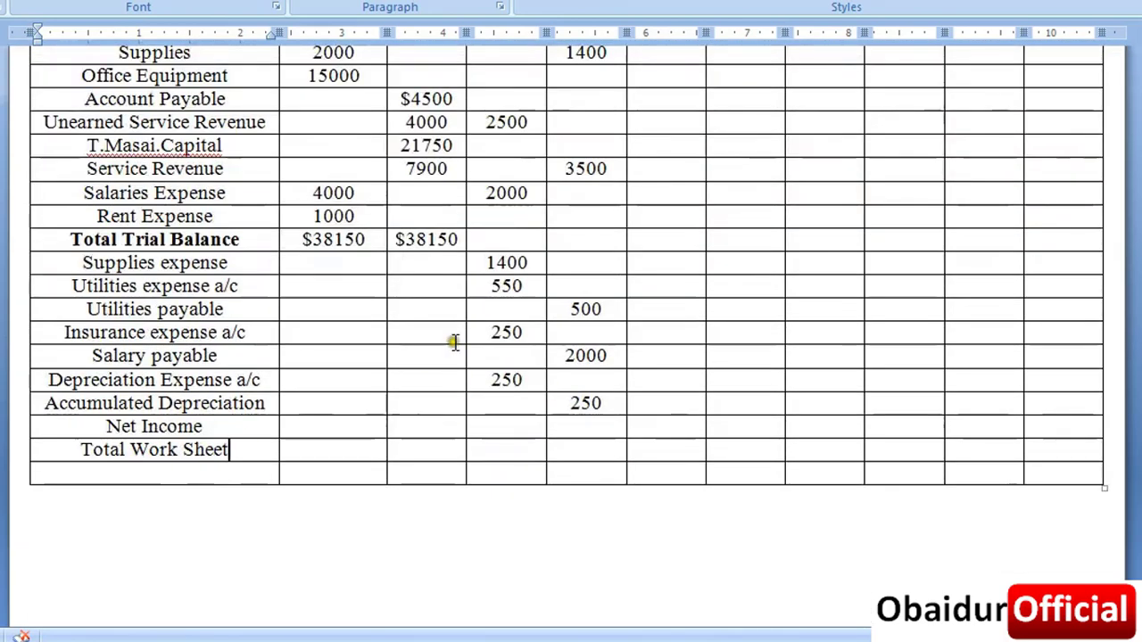
pyautogui.scroll(3, 546, 394)
pyautogui.scroll(1, 588, 369)
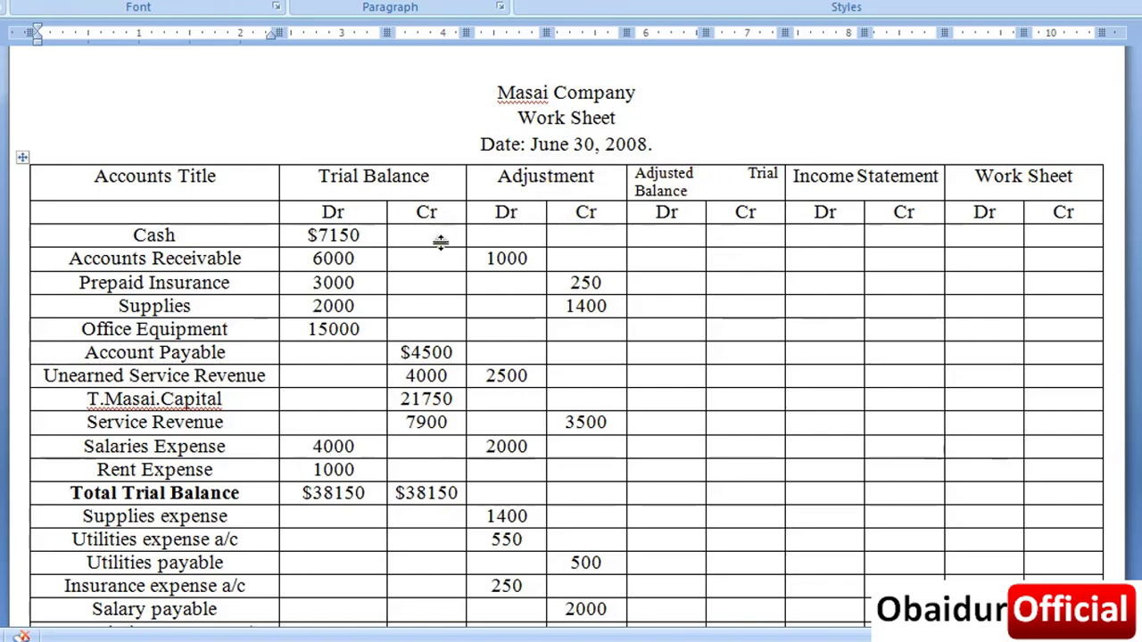
pyautogui.click(498, 236)
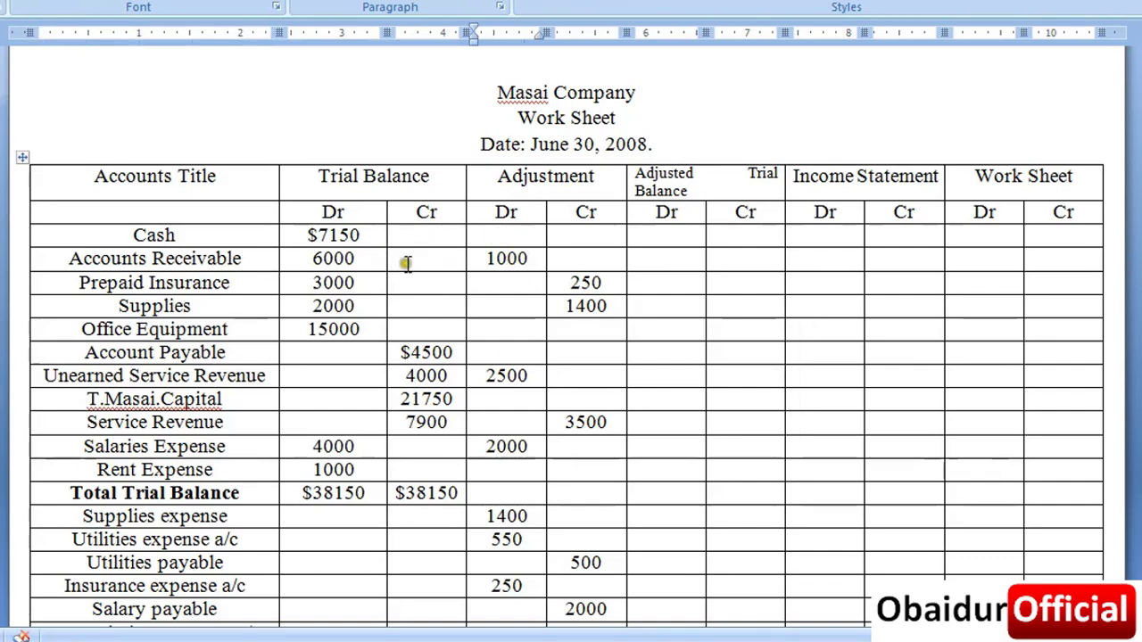
pyautogui.click(353, 259)
pyautogui.click(506, 258)
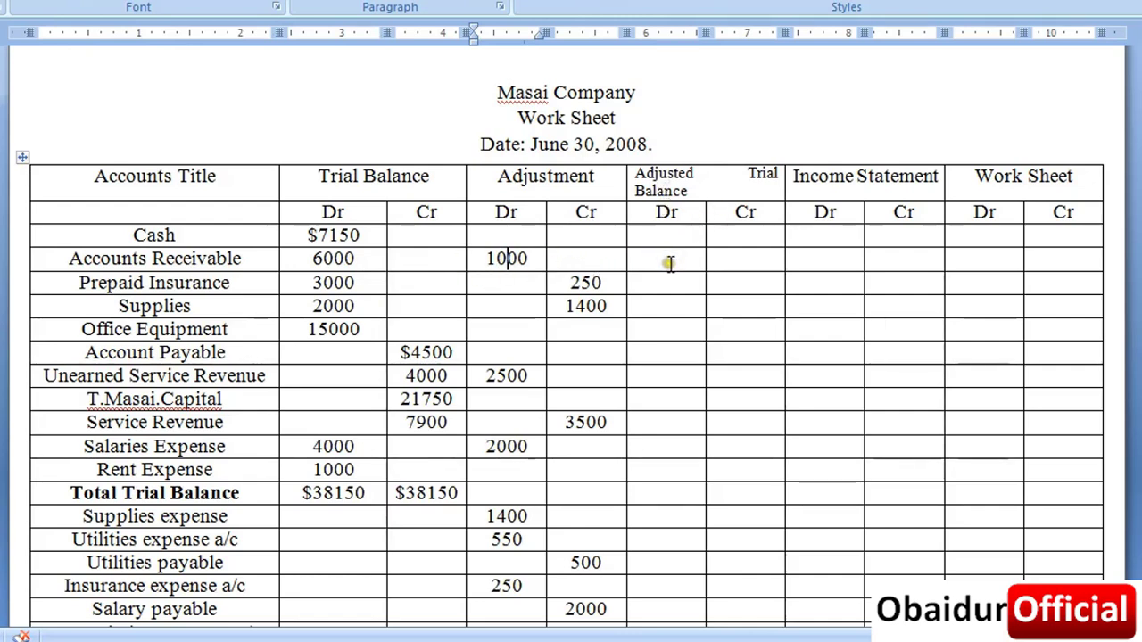
pyautogui.click(669, 262)
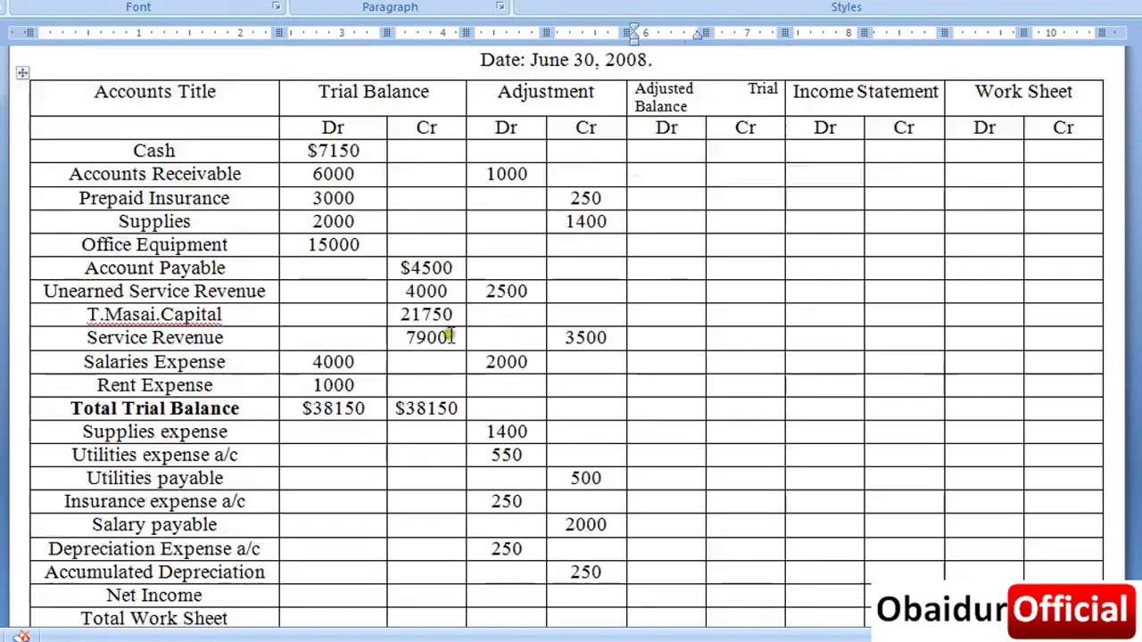
pyautogui.scroll(-1, 437, 339)
pyautogui.moveTo(450, 338); pyautogui.dragTo(404, 338)
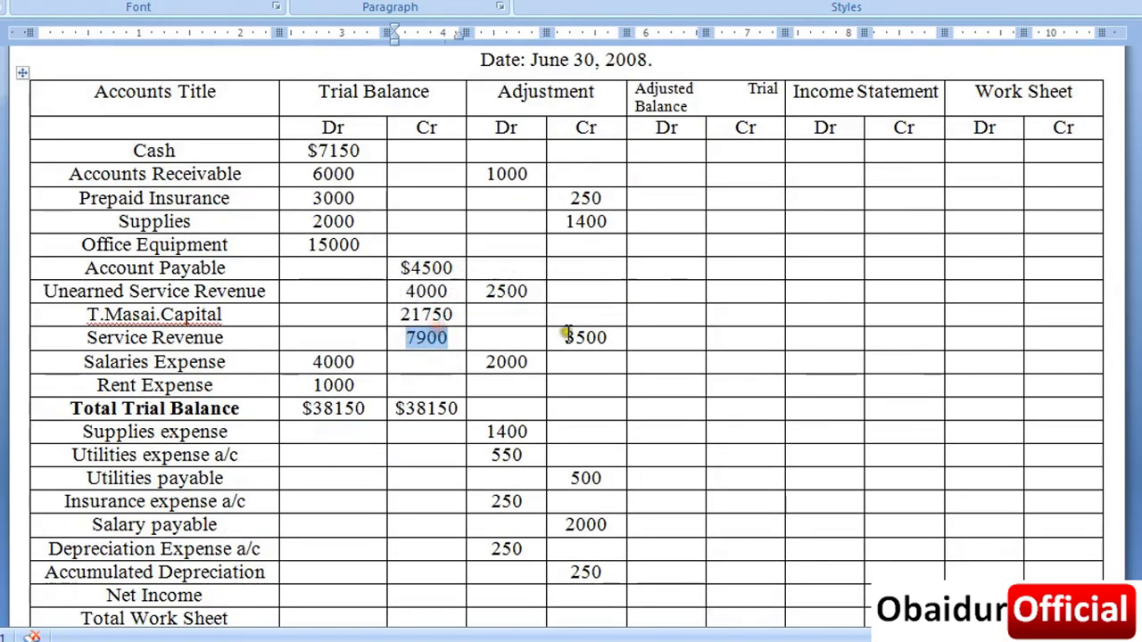
pyautogui.moveTo(566, 337); pyautogui.dragTo(609, 337)
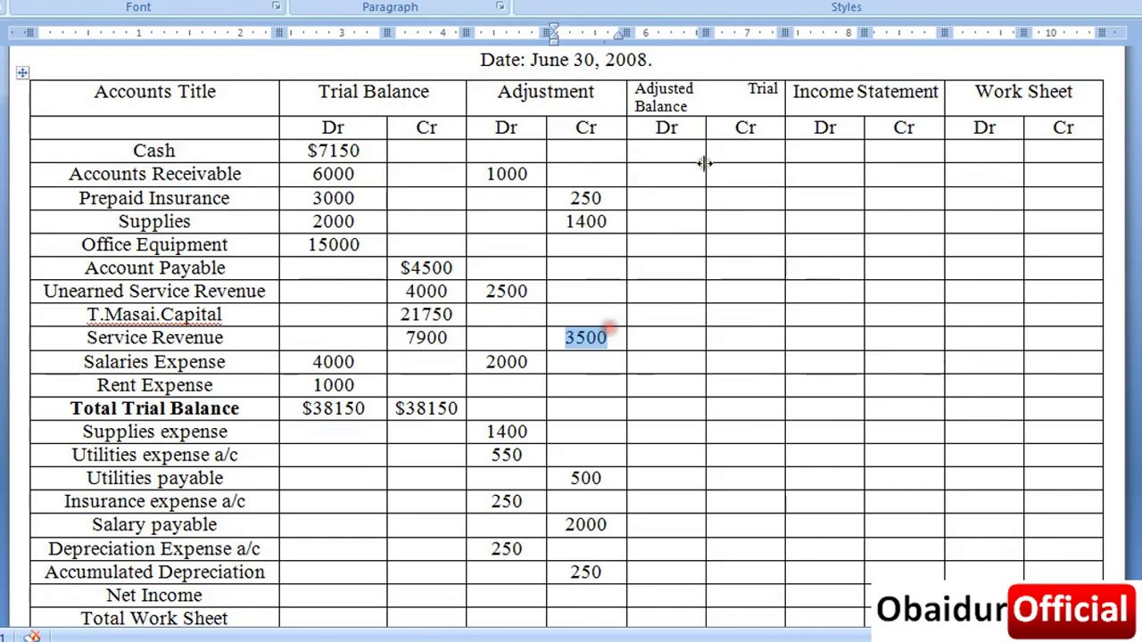
pyautogui.click(748, 339)
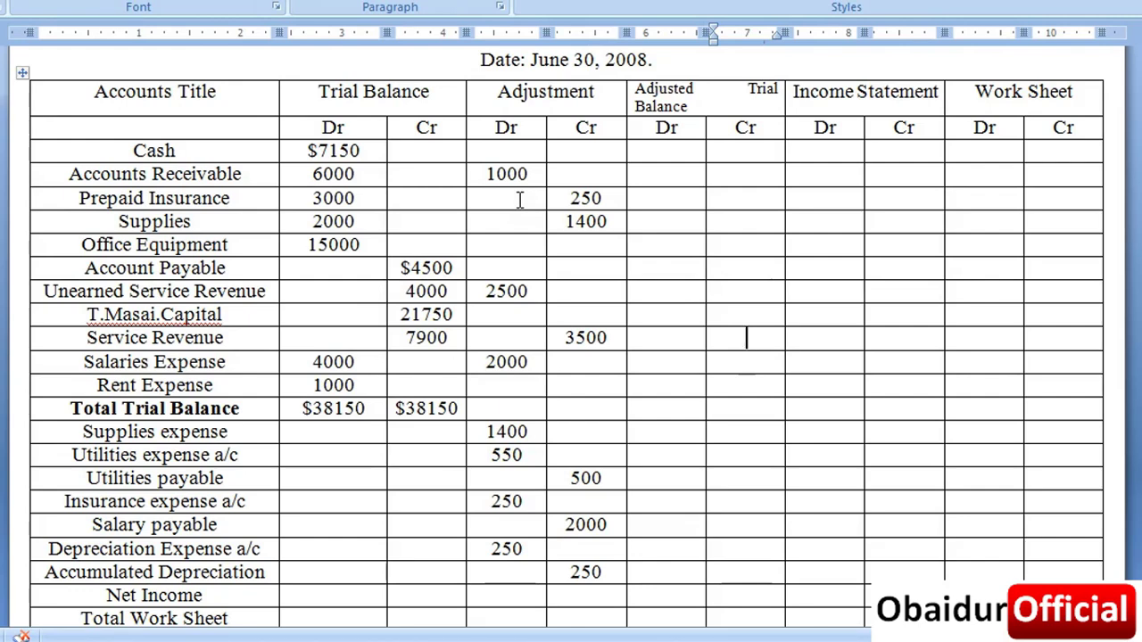
pyautogui.click(669, 198)
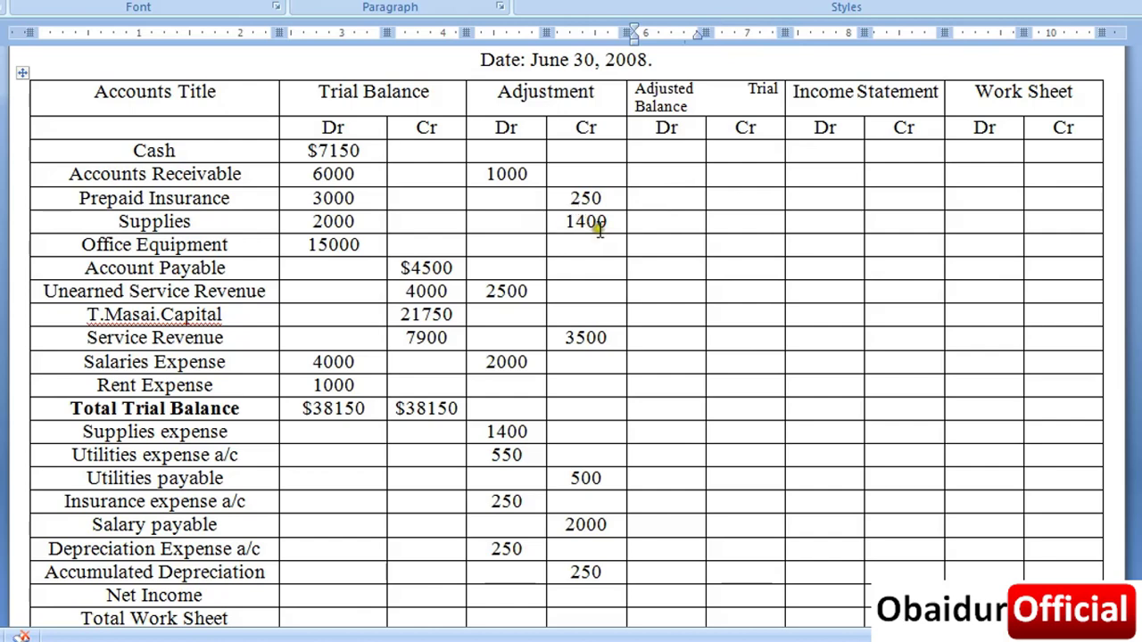
pyautogui.click(676, 155)
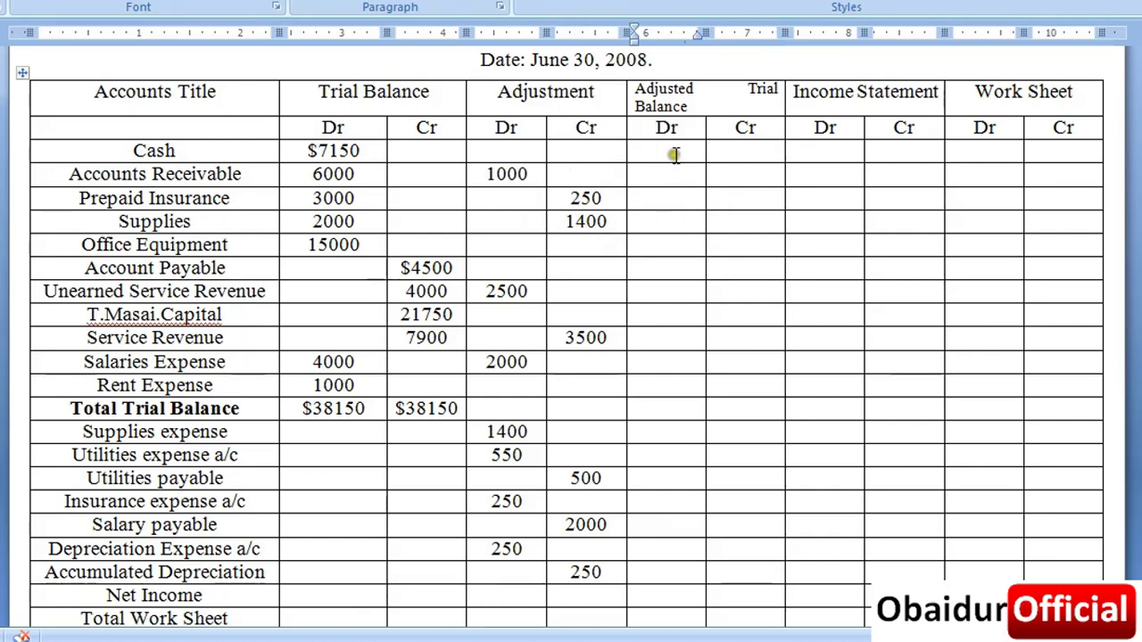
pyautogui.click(670, 153)
# Step: Enter adjusted debits of 7150, 7000, 2750 and 600 for Cash, Accounts Receivable, Prepaid Insurance and Supplies
pyautogui.write('7150')
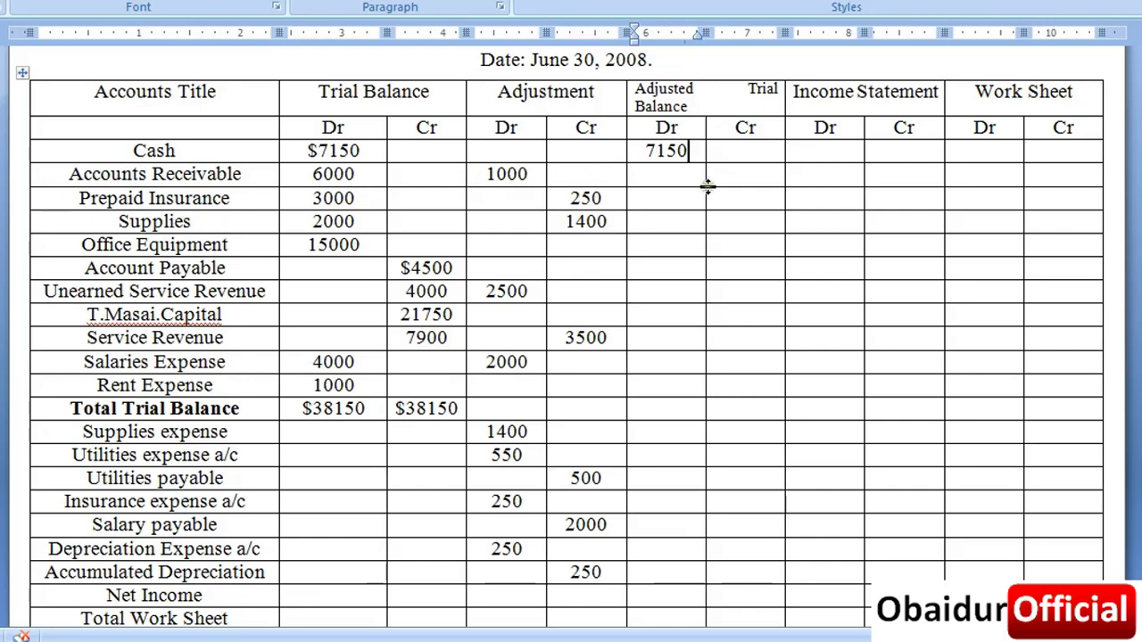
pyautogui.click(678, 174)
pyautogui.write('000')
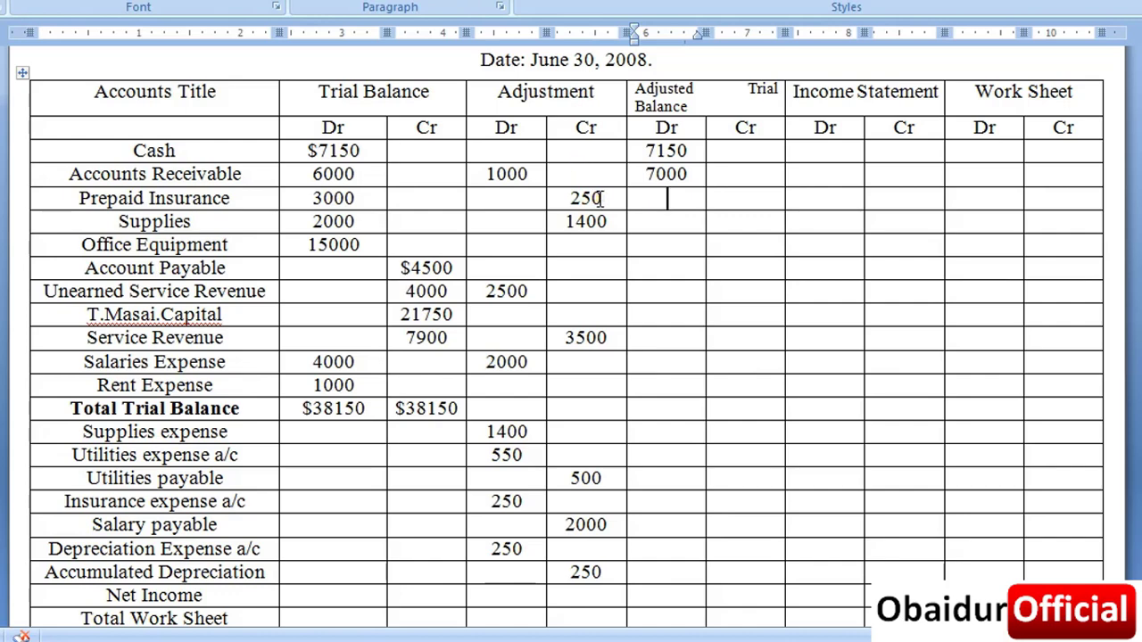
pyautogui.click(650, 200)
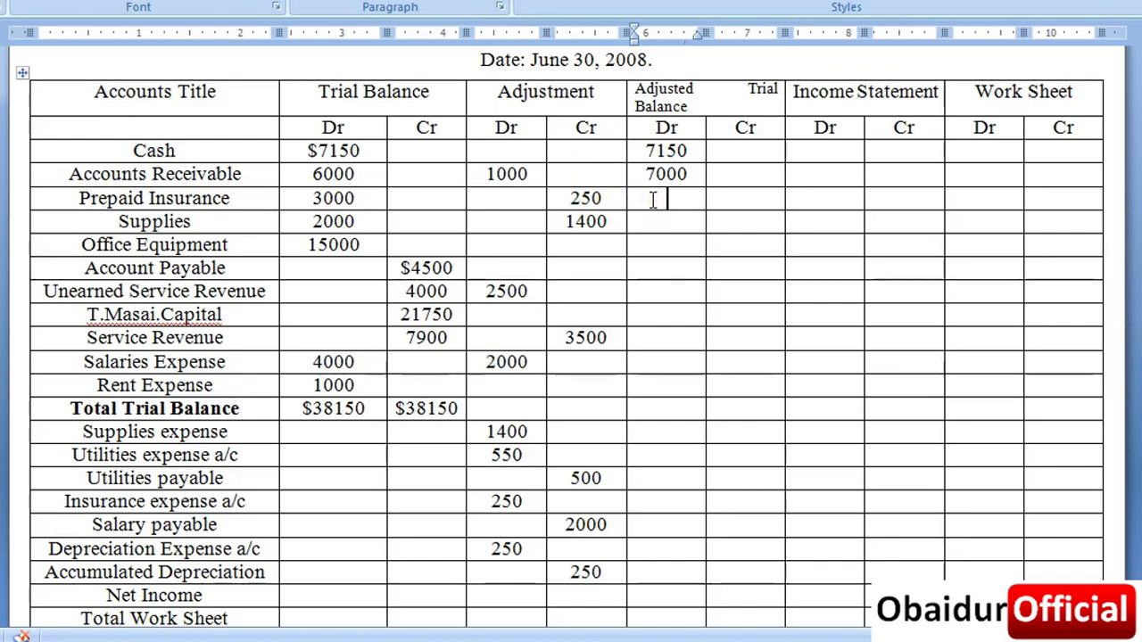
pyautogui.write('2750')
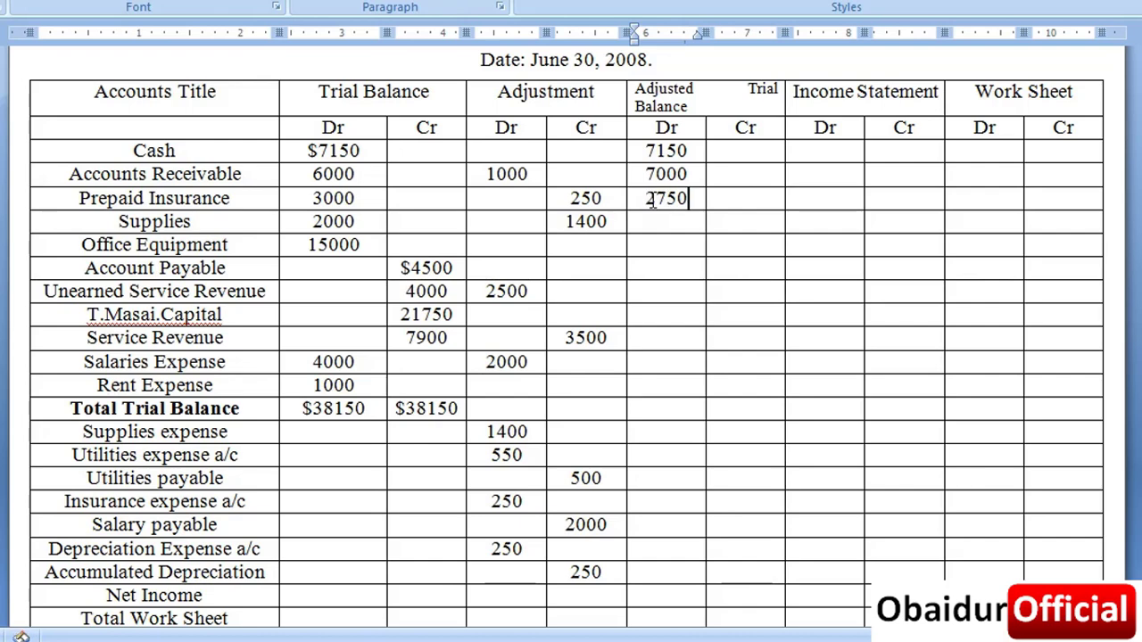
pyautogui.press('Down')
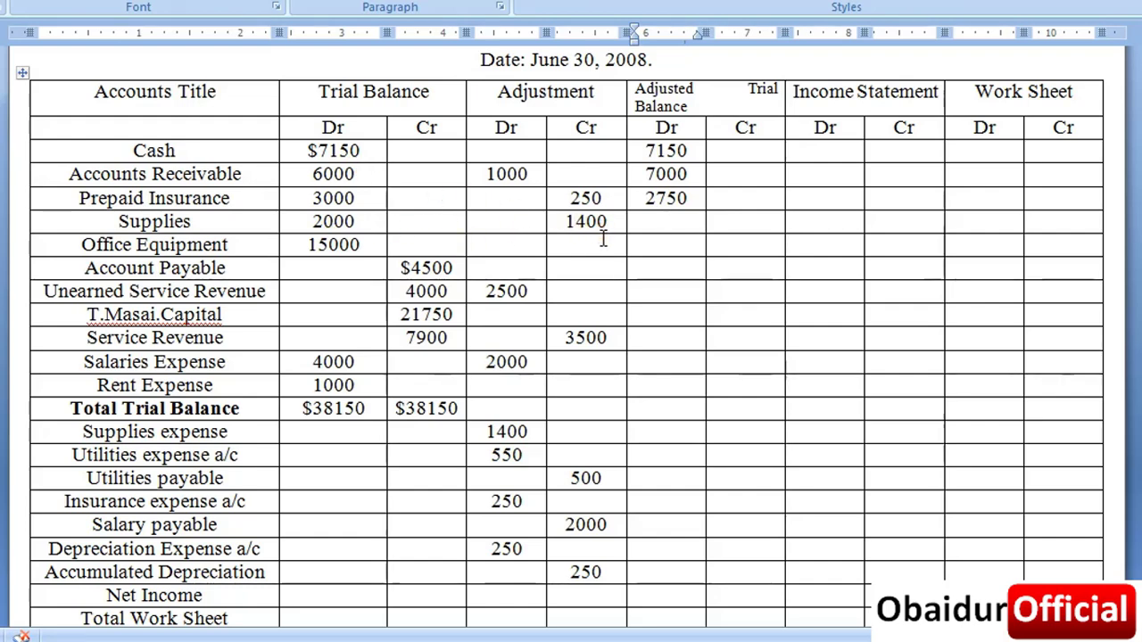
pyautogui.write('600')
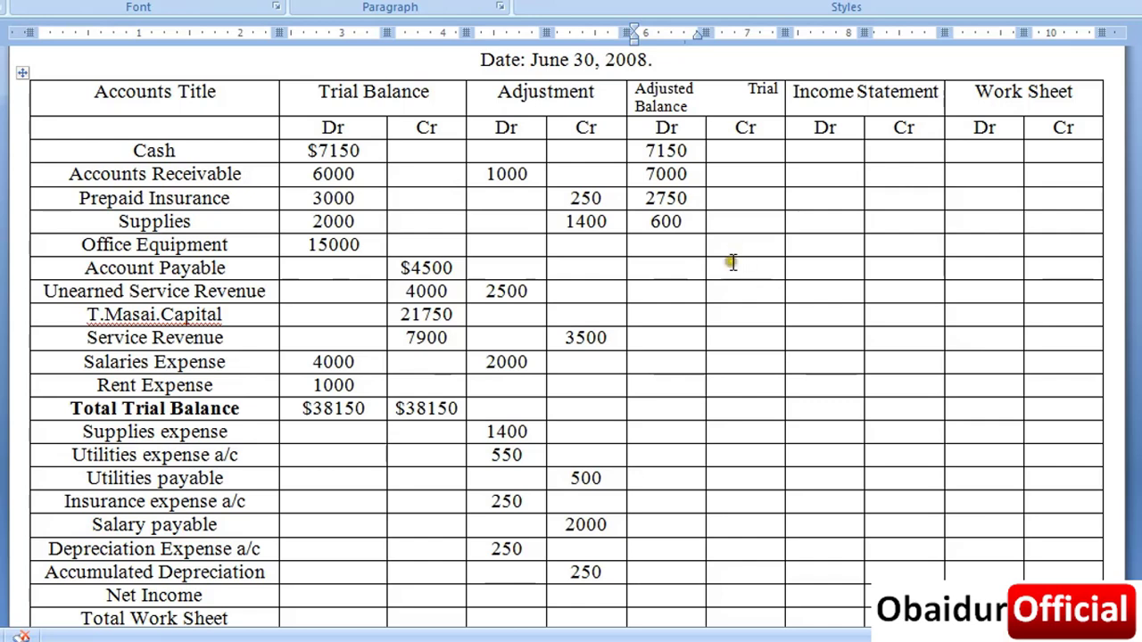
pyautogui.click(731, 263)
# Step: Enter adjusted credits: Account Payable 4500, Unearned Service Revenue 1500, T.Masai.Capital 21750, Service Revenue 11400
pyautogui.write('45')
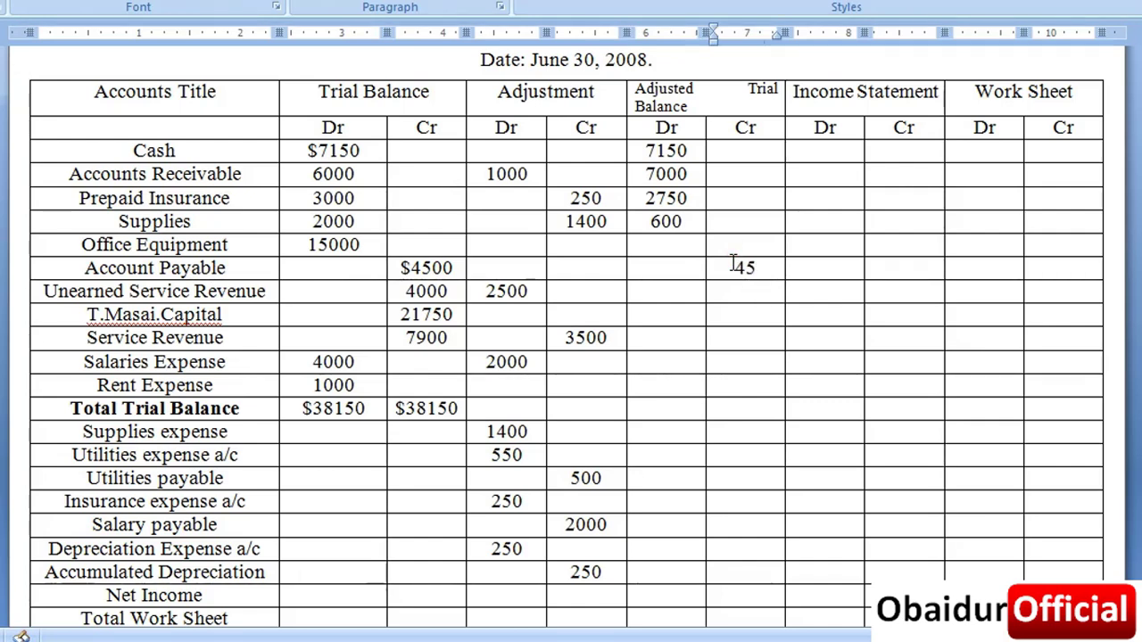
pyautogui.write('00')
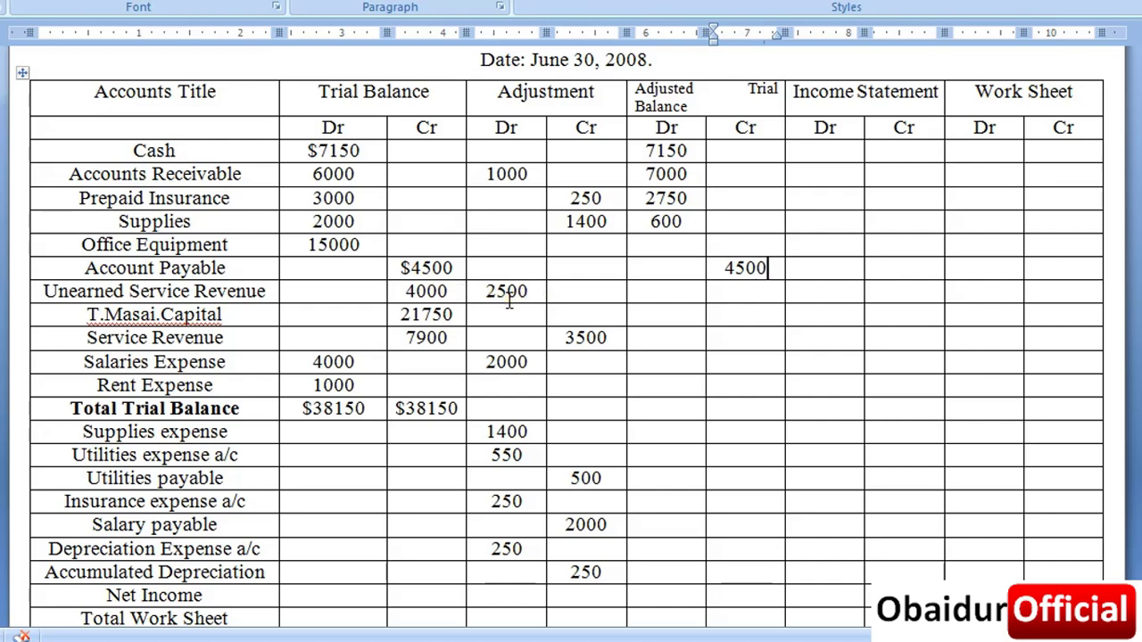
pyautogui.click(733, 298)
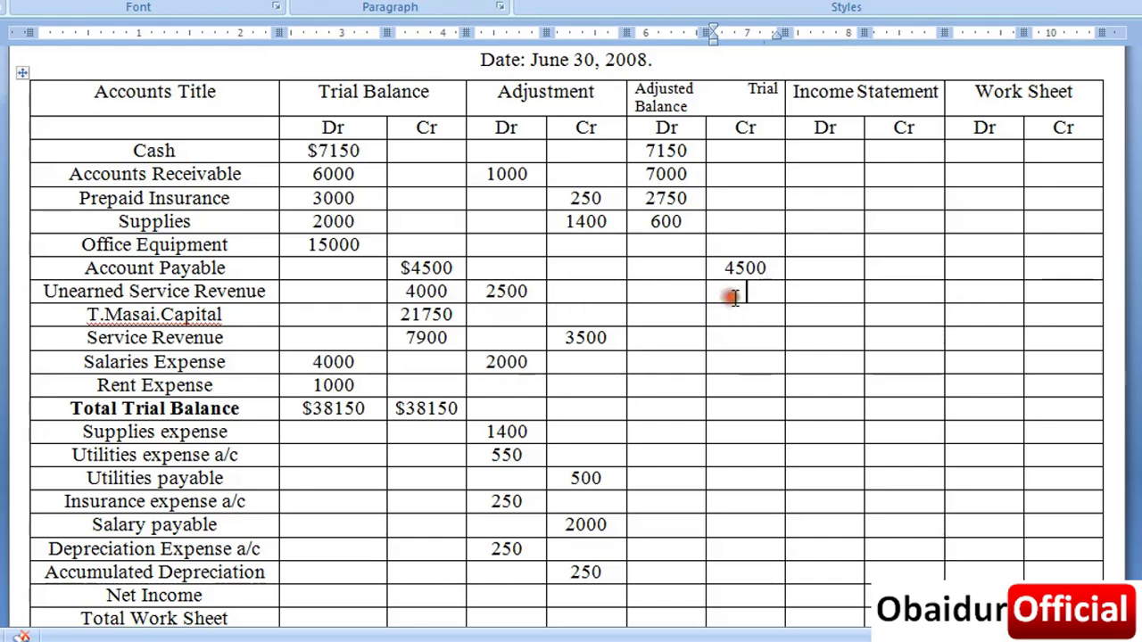
pyautogui.write('1500')
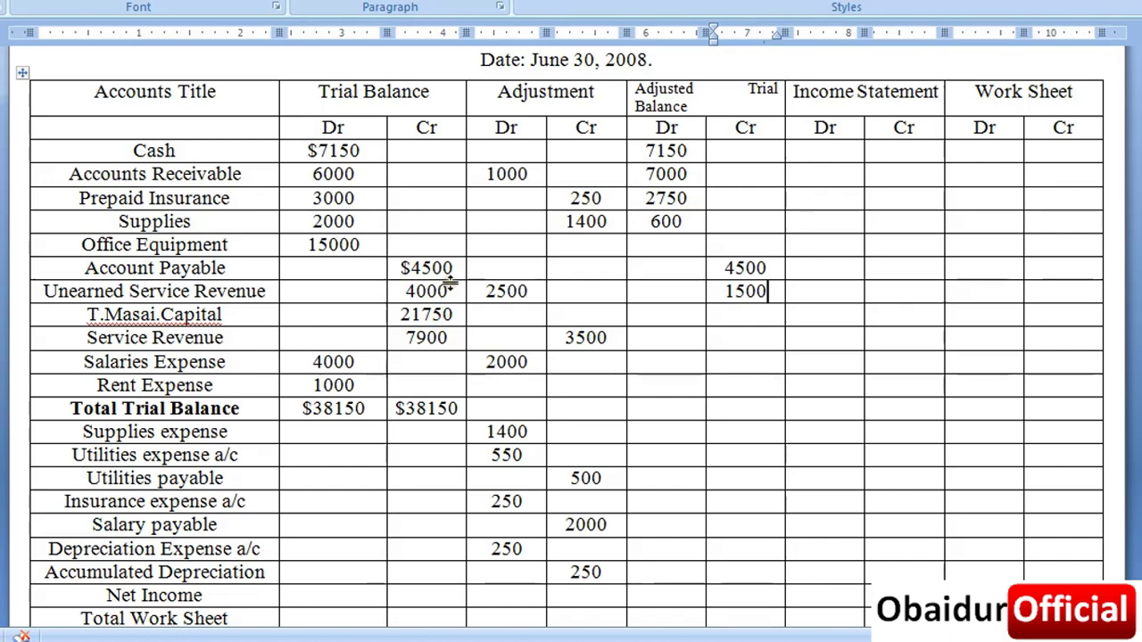
pyautogui.click(722, 323)
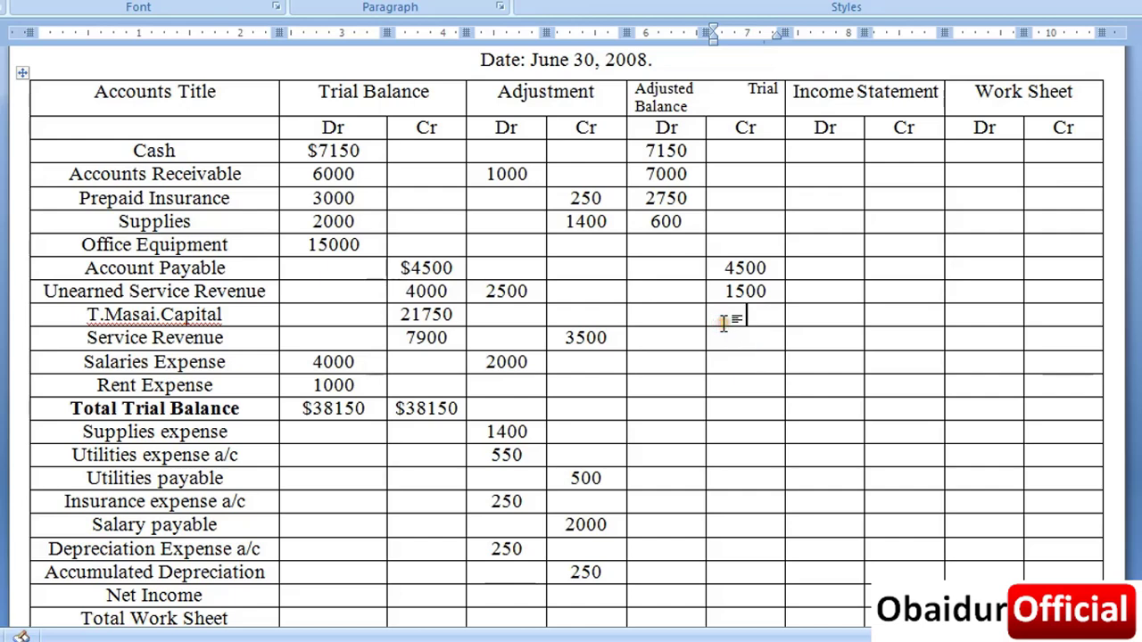
pyautogui.write('21750')
pyautogui.click(439, 348)
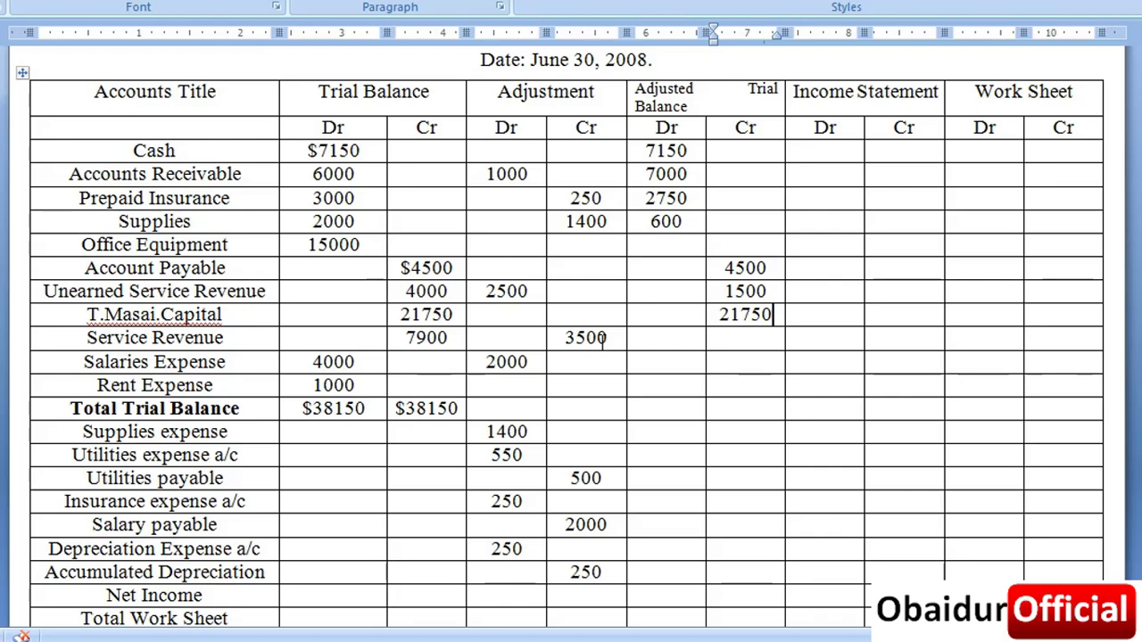
pyautogui.click(737, 340)
pyautogui.write('1')
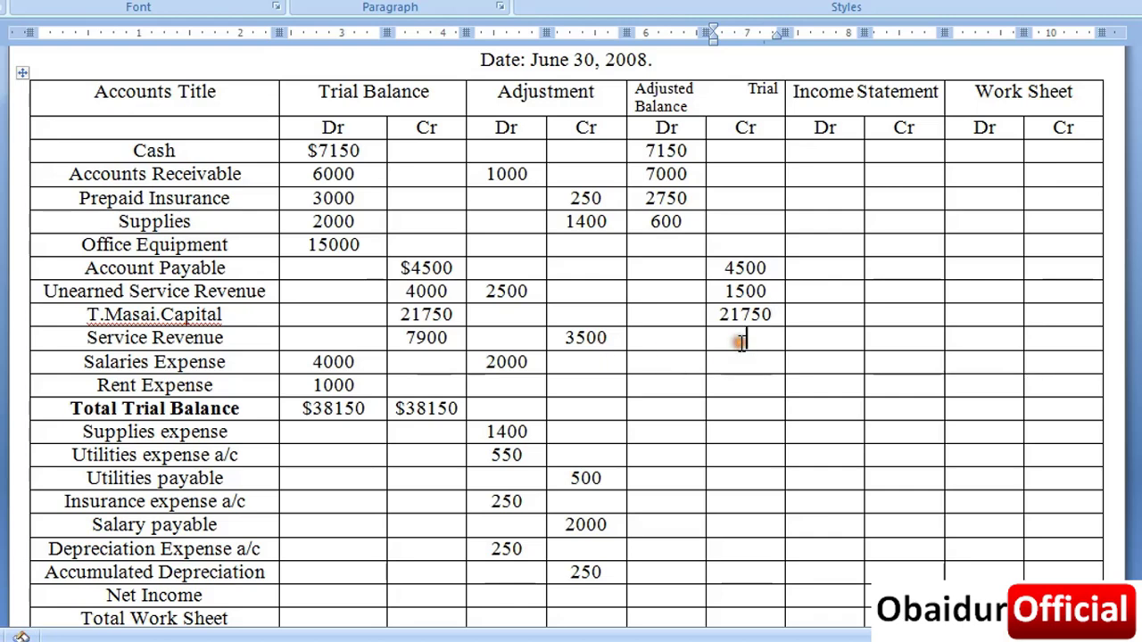
pyautogui.write('1400')
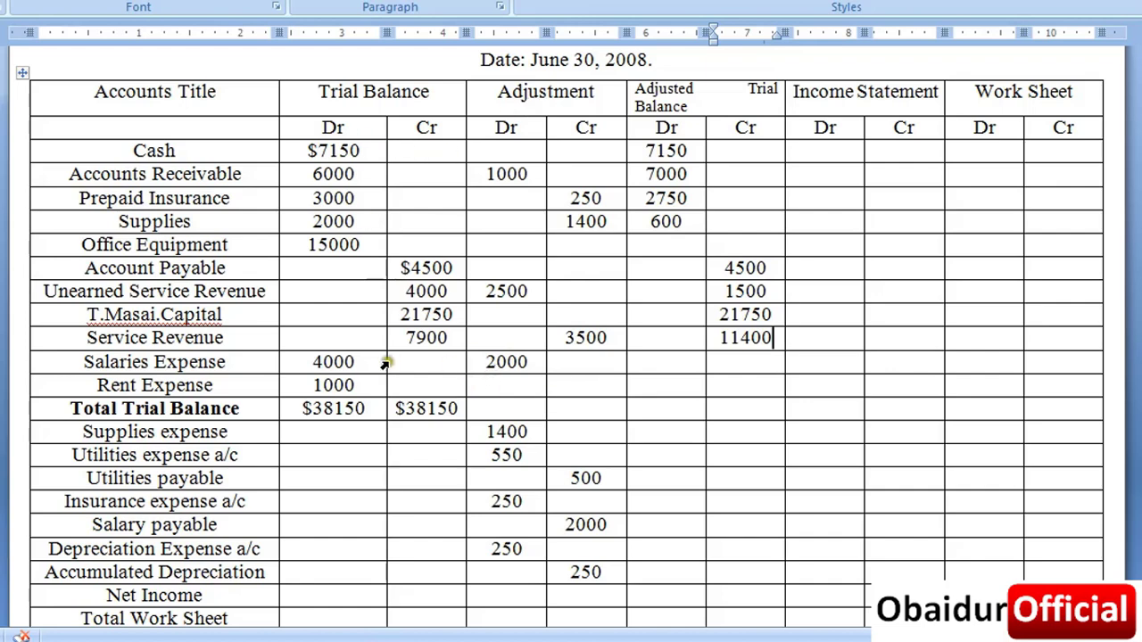
# Step: Enter adjusted debits of 6000 for Salaries Expense and 1000 for Rent Expense
pyautogui.click(669, 365)
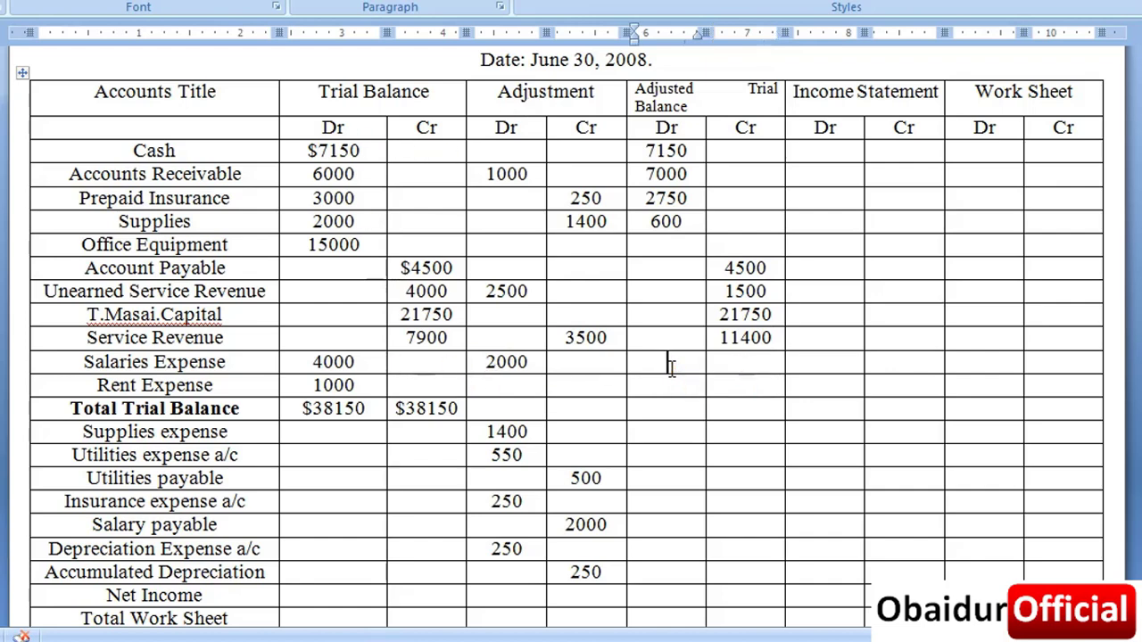
pyautogui.write('6000')
pyautogui.click(675, 391)
pyautogui.click(673, 364)
pyautogui.write('100')
pyautogui.press('Down')
pyautogui.click(685, 385)
pyautogui.write('0')
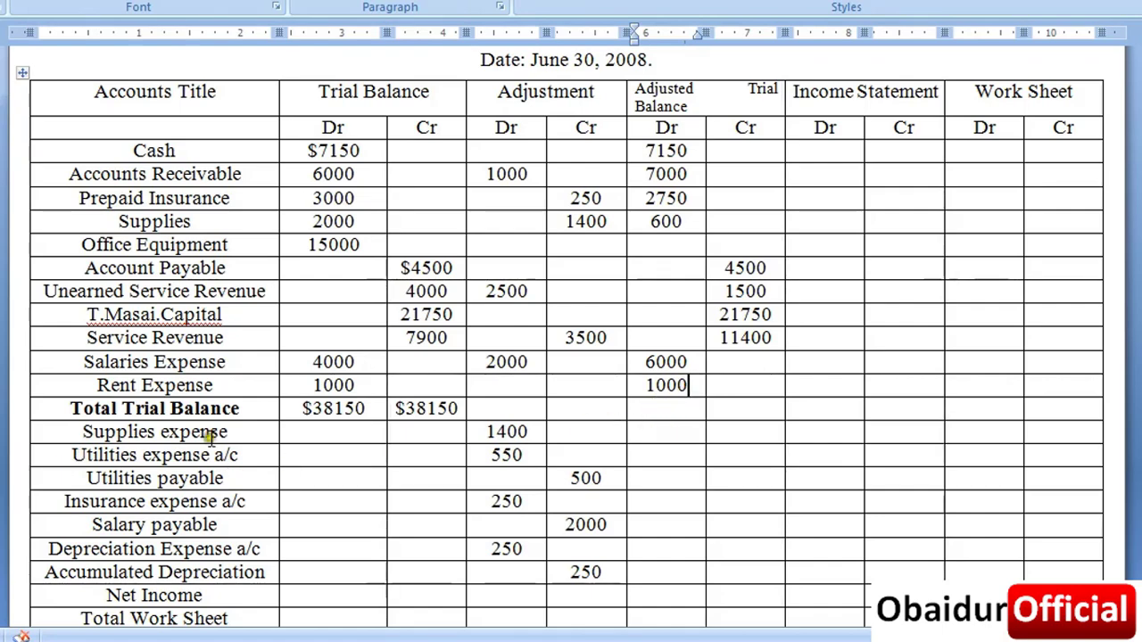
pyautogui.scroll(-2, 218, 433)
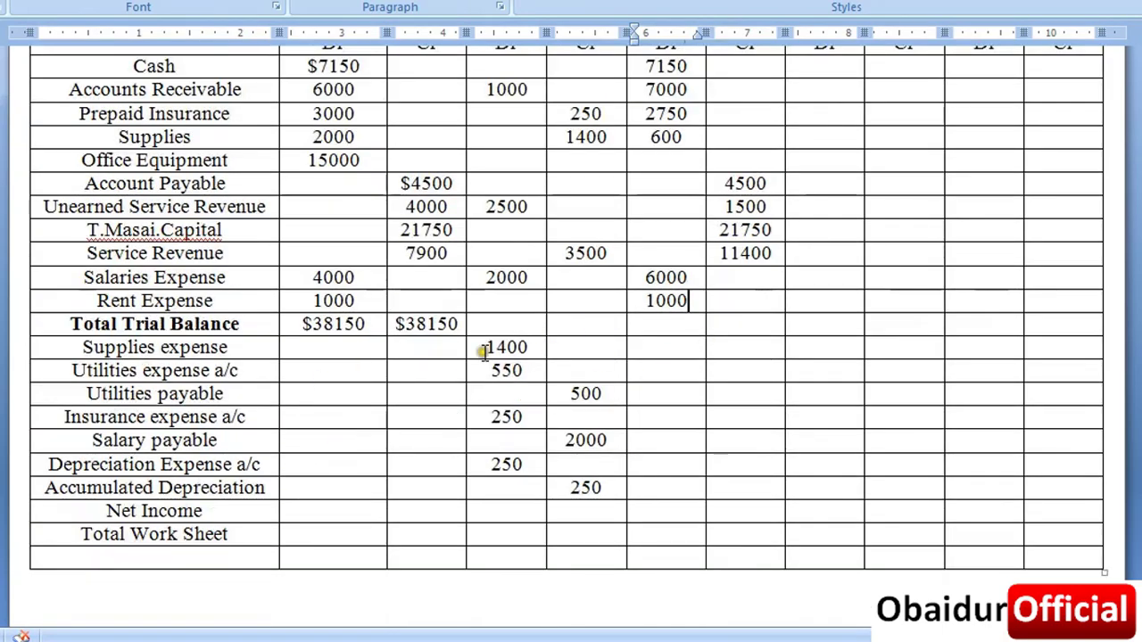
pyautogui.scroll(2, 512, 393)
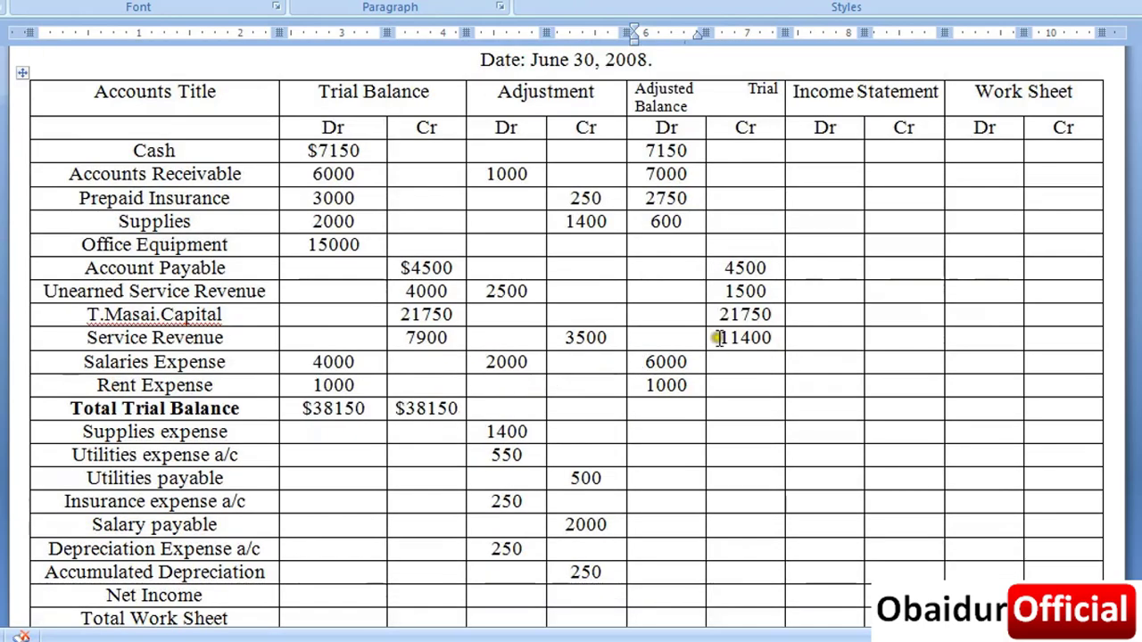
pyautogui.keyDown('ctrl'); pyautogui.scroll(-1, 721, 338); pyautogui.keyUp('ctrl')
pyautogui.scroll(-2, 724, 339)
pyautogui.scroll(-5, 658, 403)
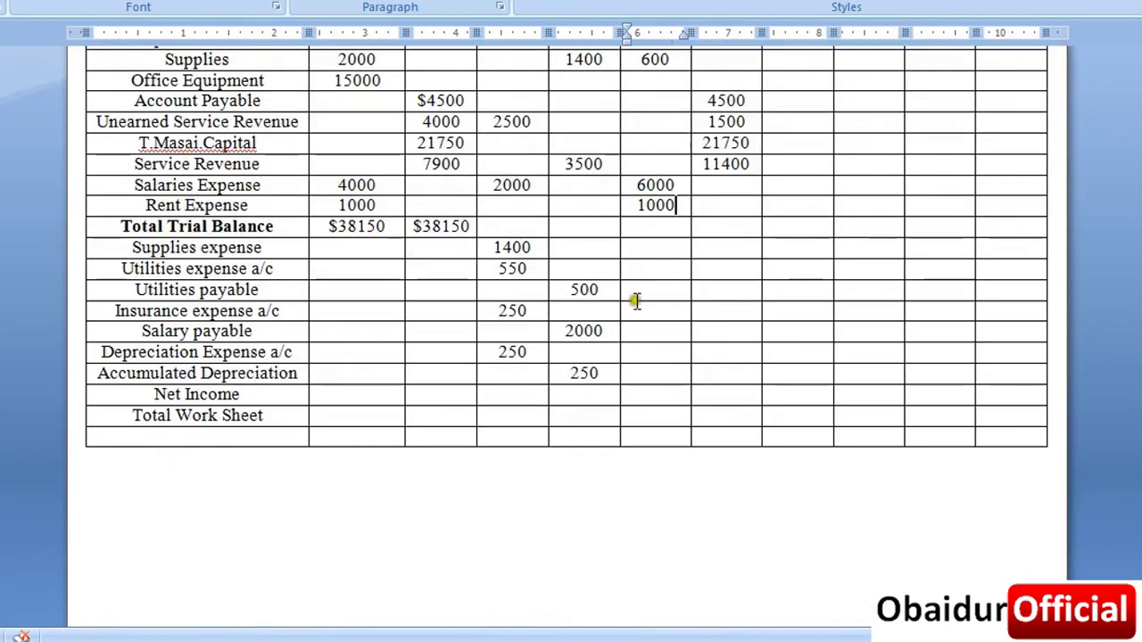
pyautogui.scroll(4, 633, 298)
pyautogui.scroll(1, 740, 268)
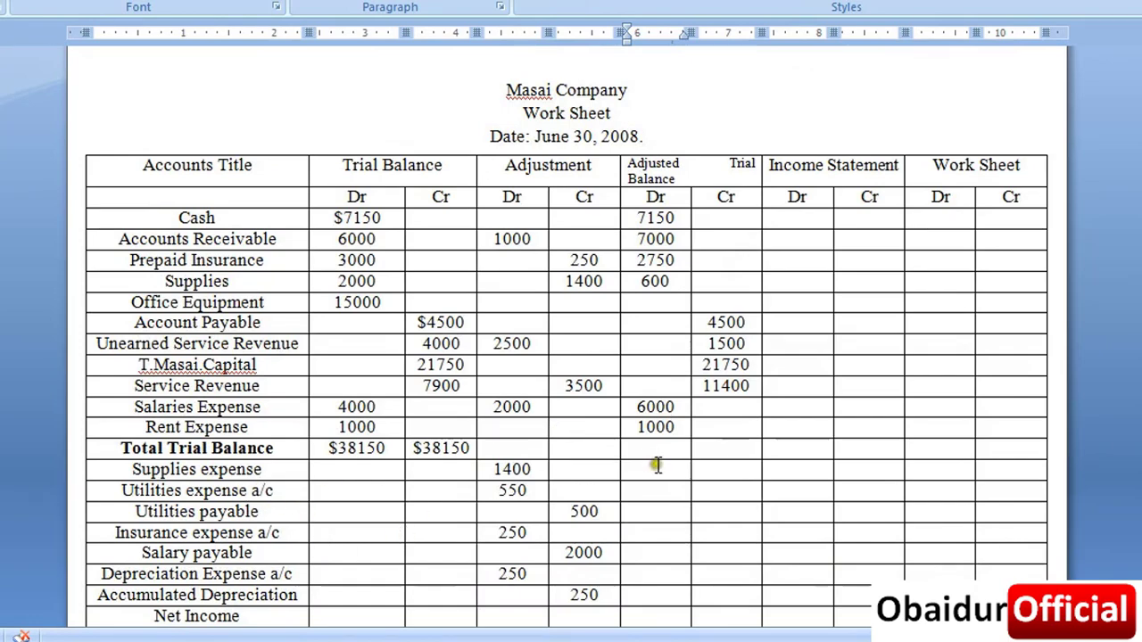
pyautogui.keyDown('ctrl'); pyautogui.scroll(1, 657, 462); pyautogui.keyUp('ctrl')
pyautogui.scroll(-3, 654, 462)
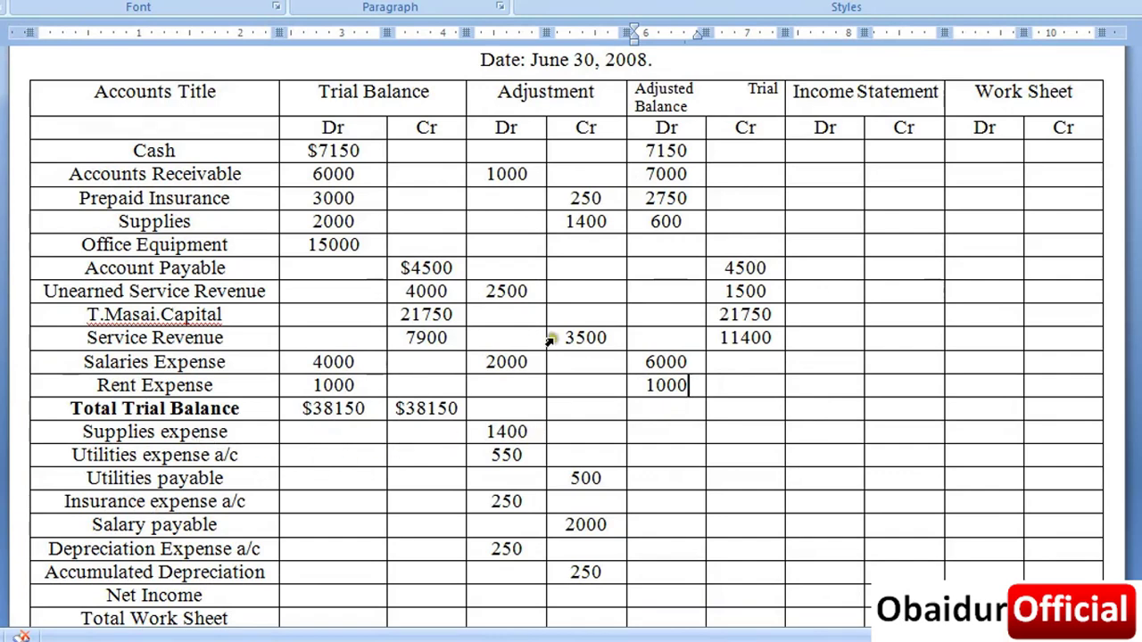
# Step: Enter Supplies expense 1400 and Utilities expense 550 debits and Utilities payable 550 credit
pyautogui.click(660, 432)
pyautogui.write('00')
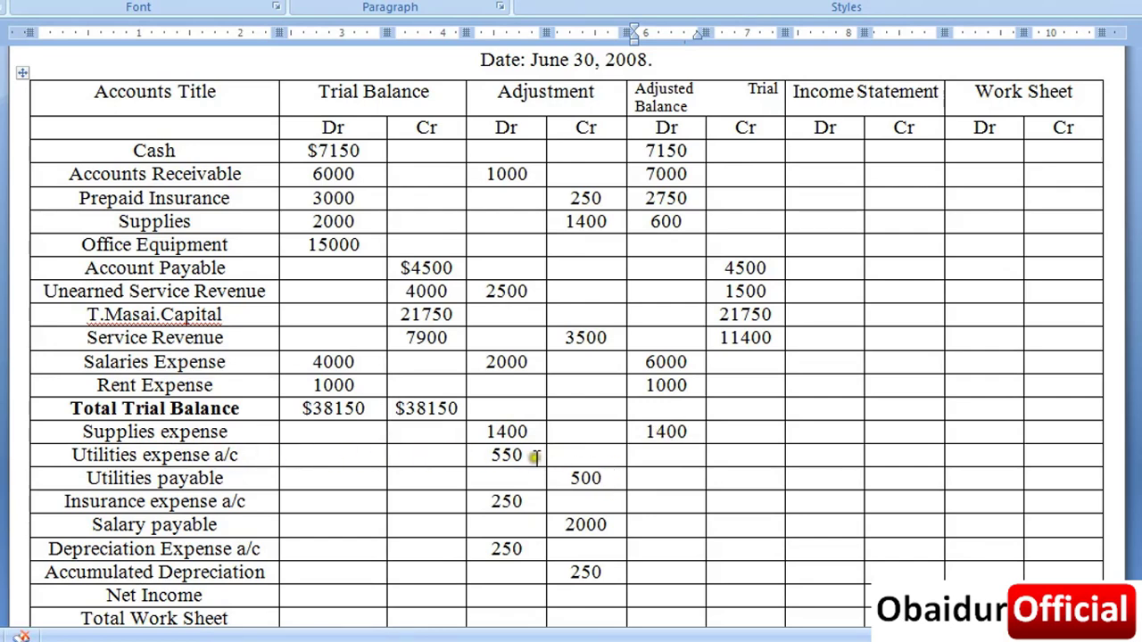
pyautogui.click(655, 456)
pyautogui.write('5')
pyautogui.write('50')
pyautogui.click(749, 478)
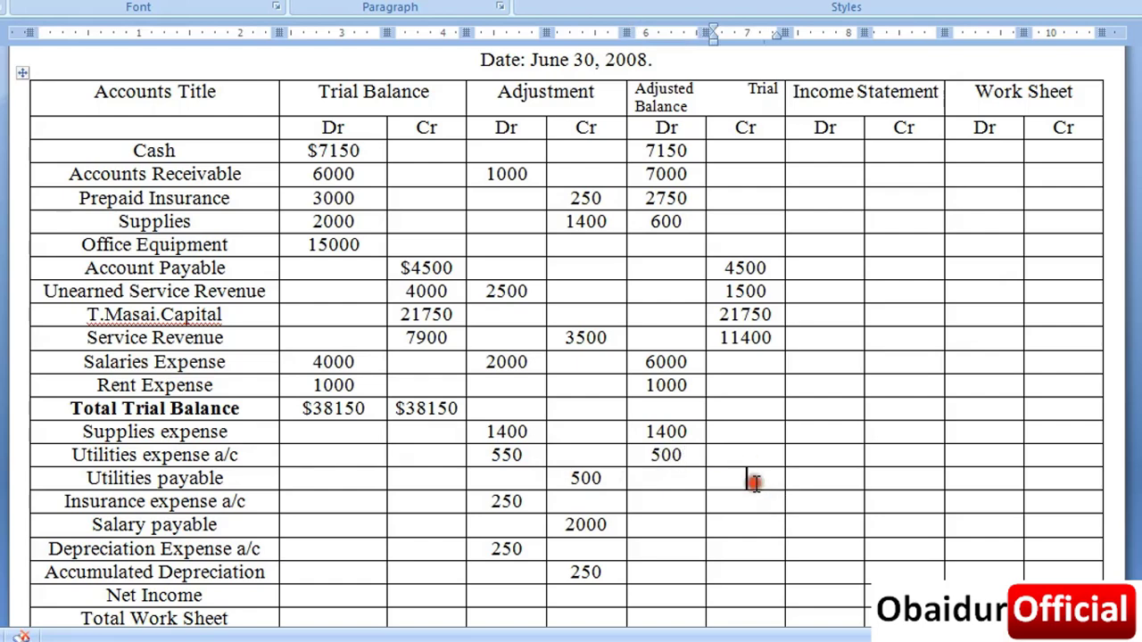
pyautogui.write('50')
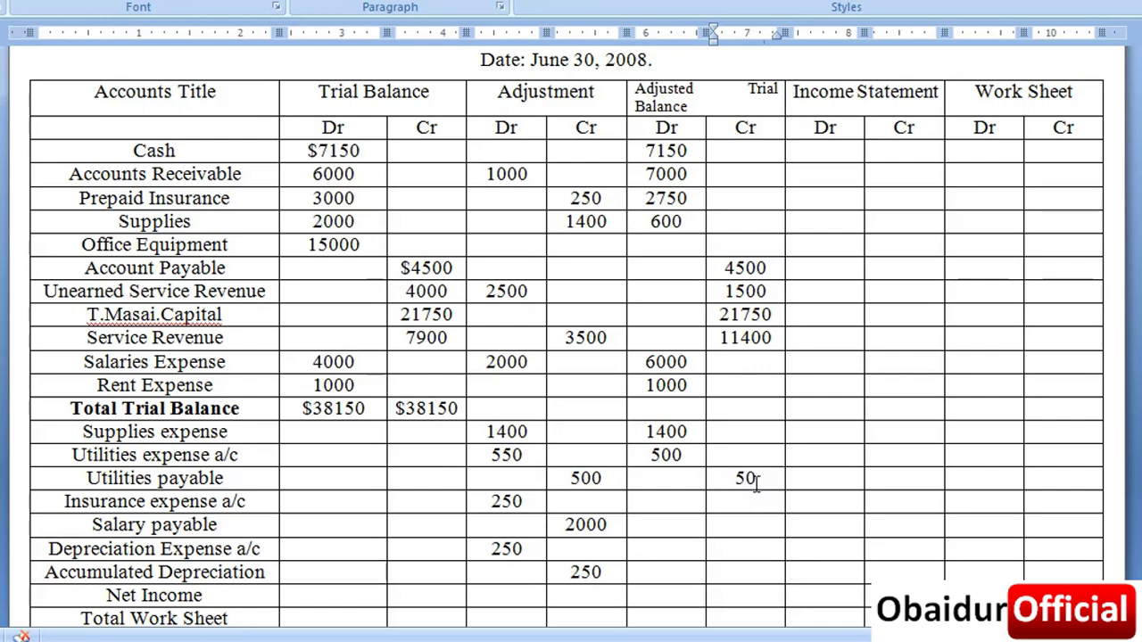
pyautogui.write('00')
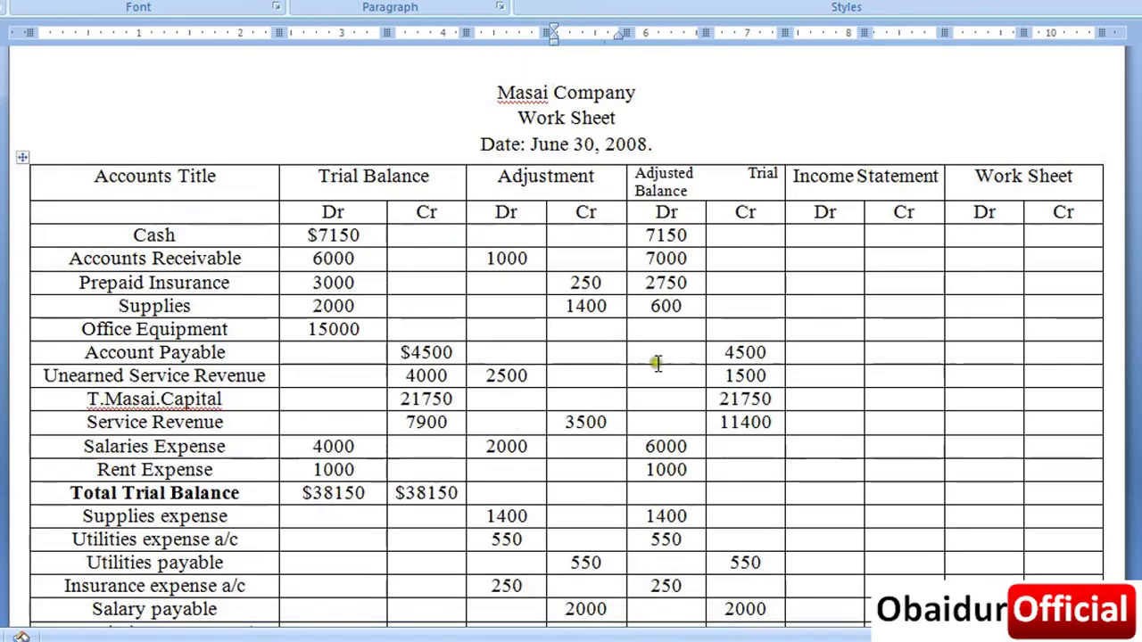
pyautogui.scroll(-4, 656, 363)
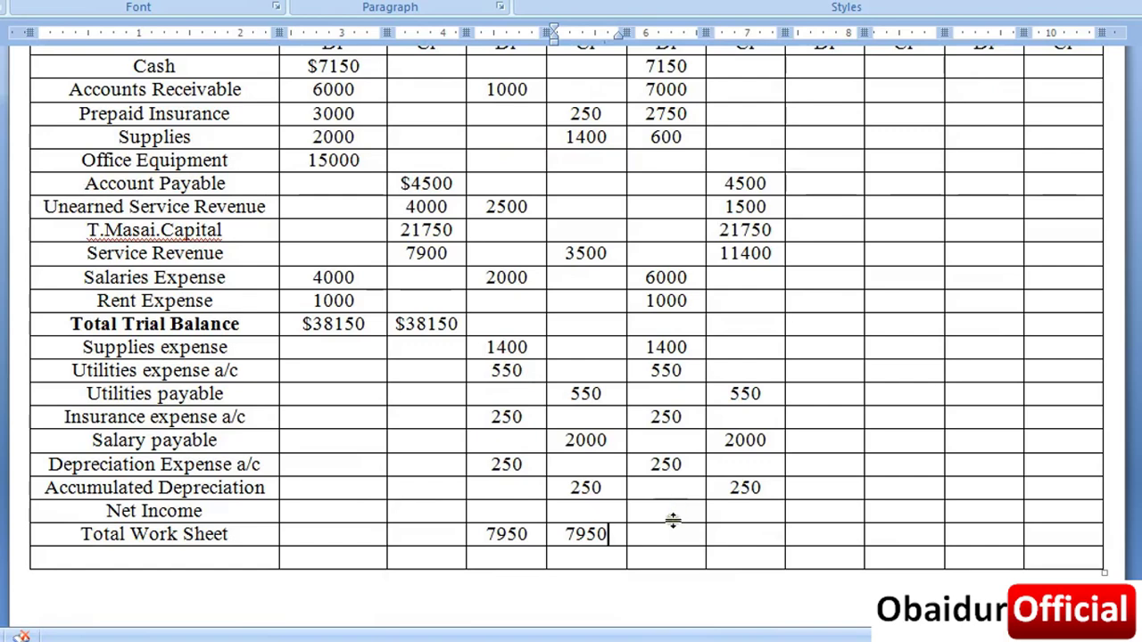
# Step: Enter 41950 as both the Adjusted Trial Balance Dr and Cr totals
pyautogui.click(669, 534)
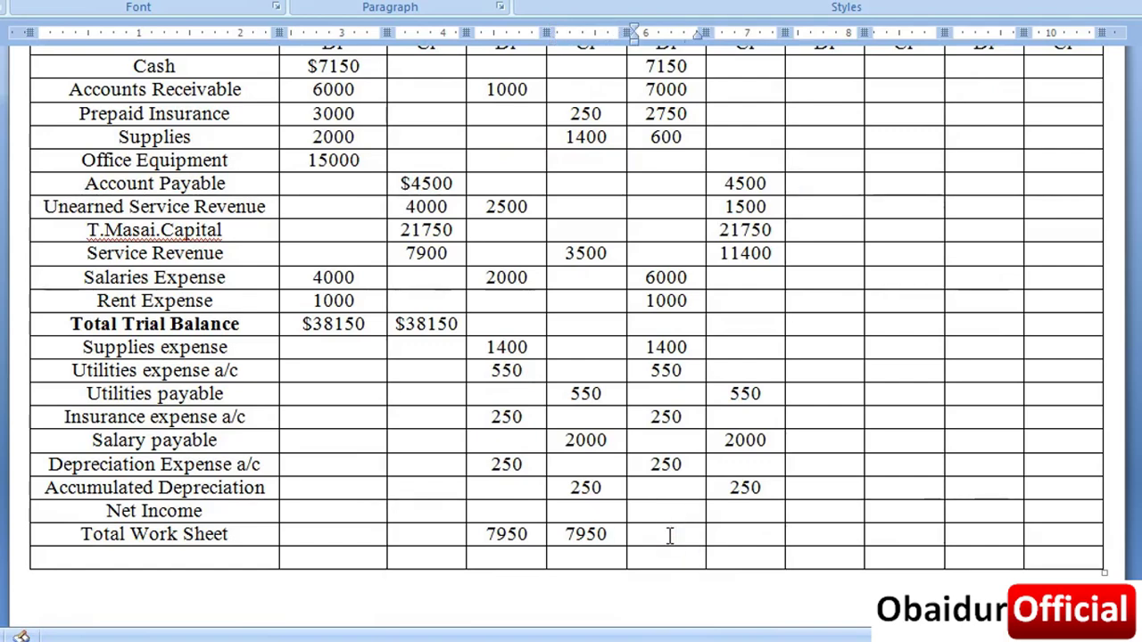
pyautogui.write('4195')
pyautogui.write('0')
pyautogui.press('Tab')
pyautogui.write('19')
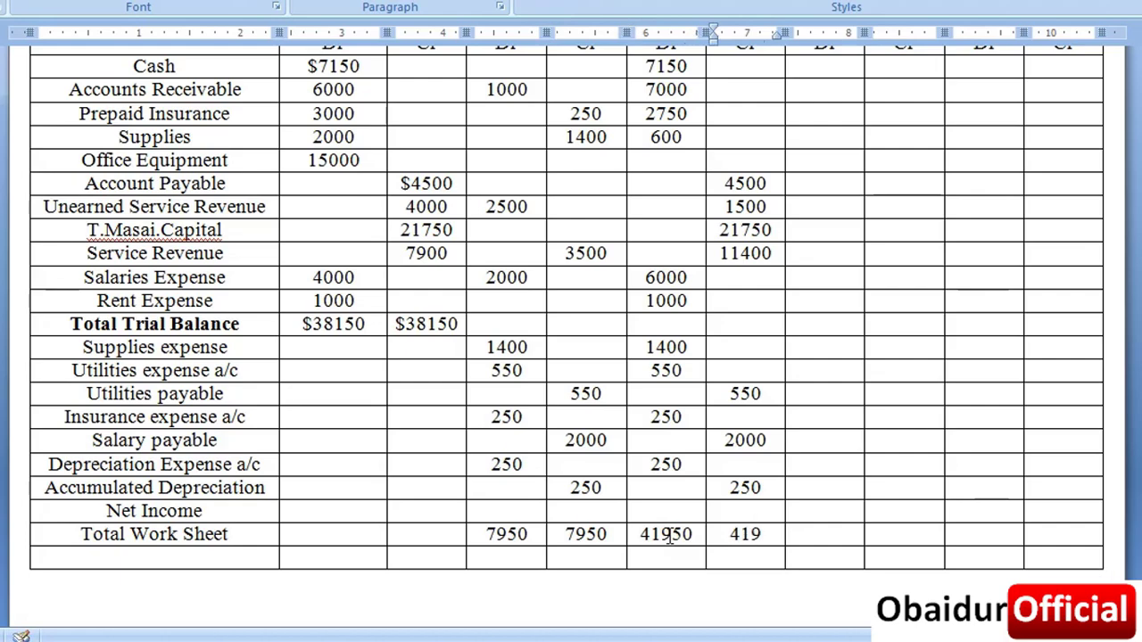
pyautogui.write('50')
pyautogui.scroll(3, 678, 533)
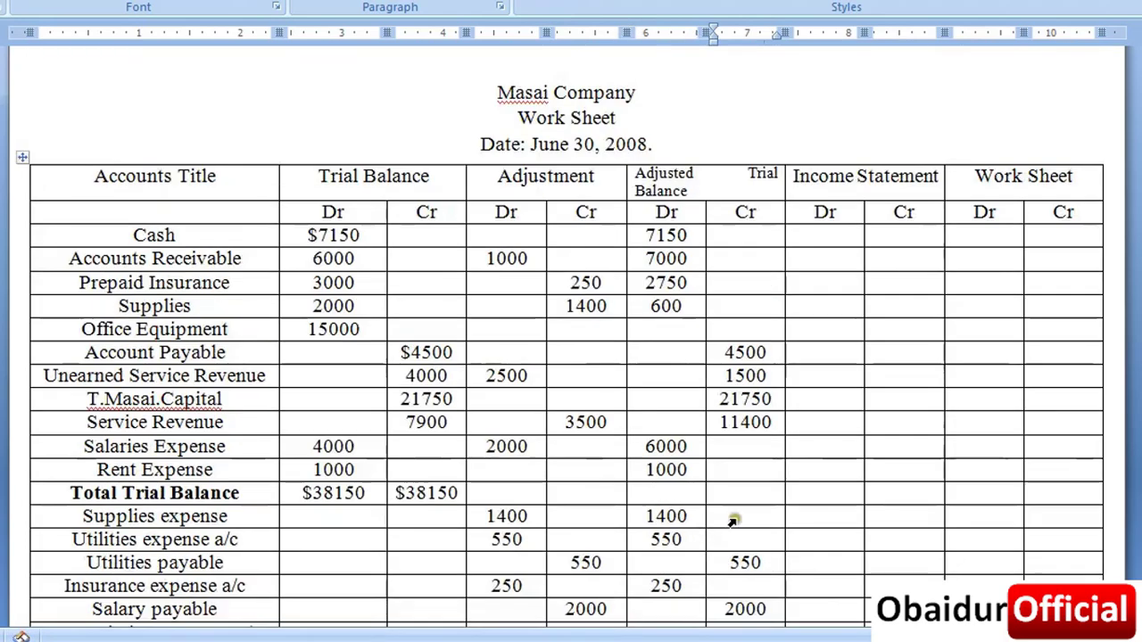
pyautogui.scroll(-2, 895, 202)
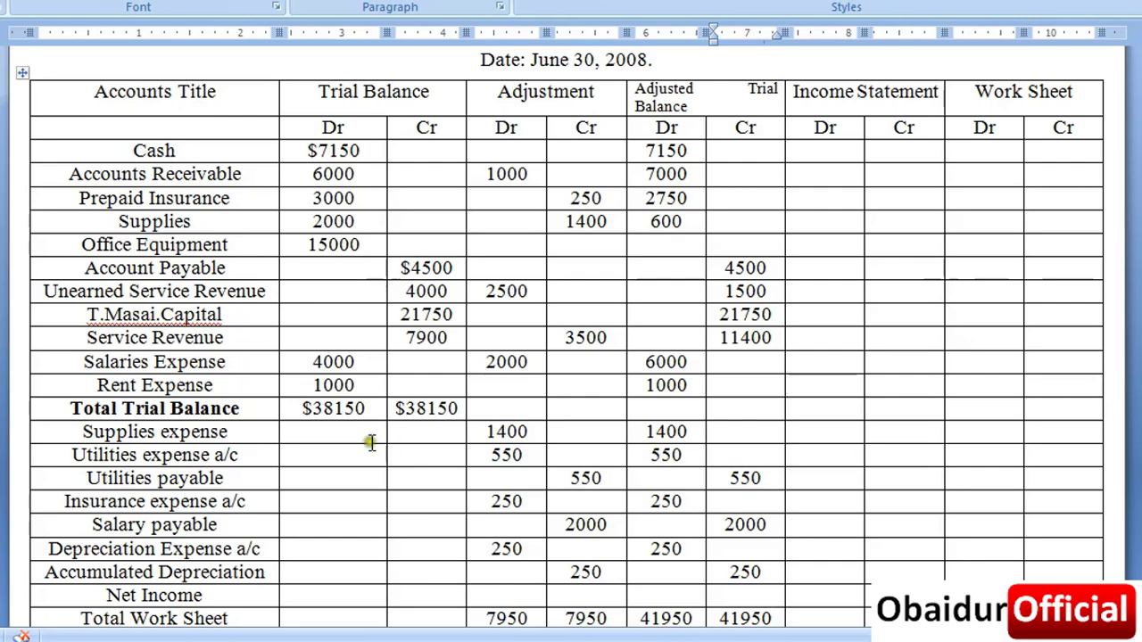
# Step: Enter Cash's Work Sheet debit of 7150
pyautogui.click(221, 434)
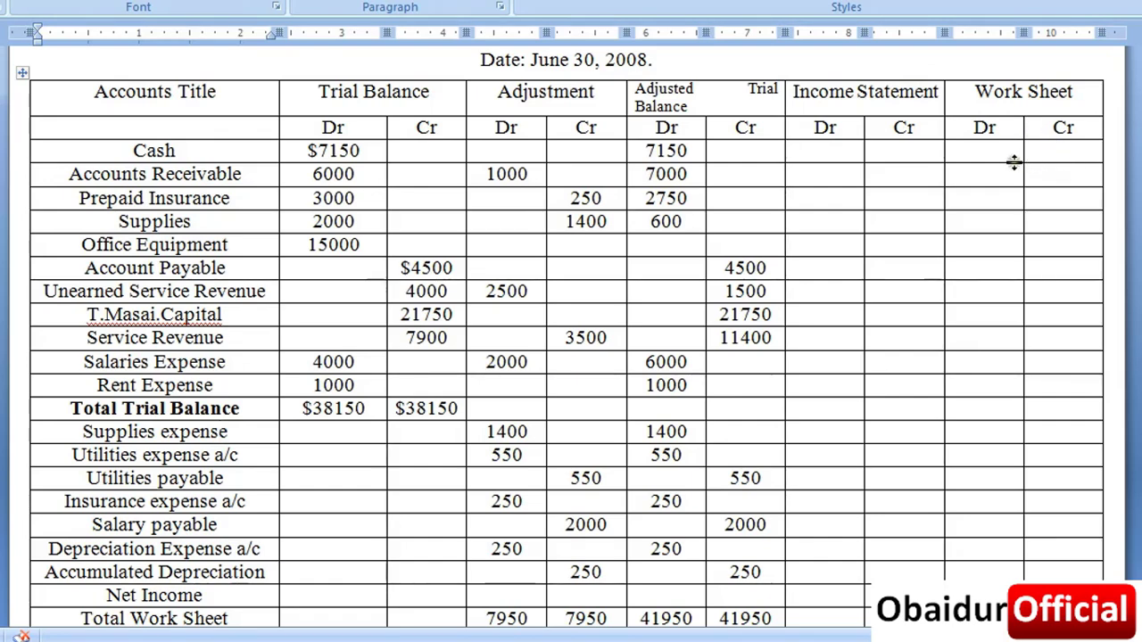
pyautogui.click(988, 143)
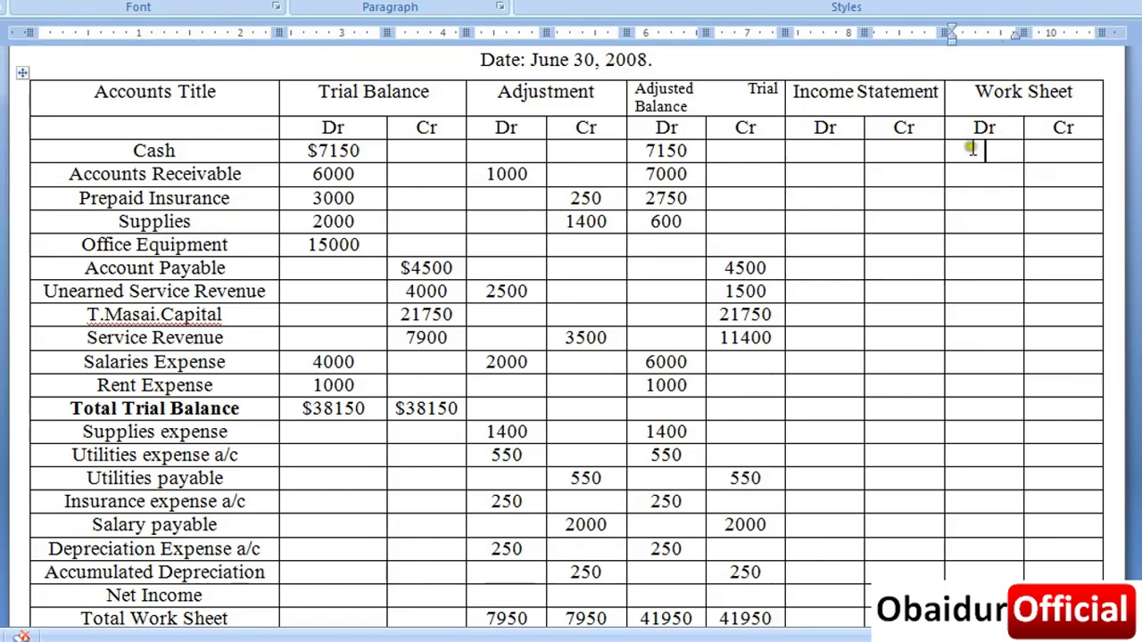
pyautogui.click(818, 157)
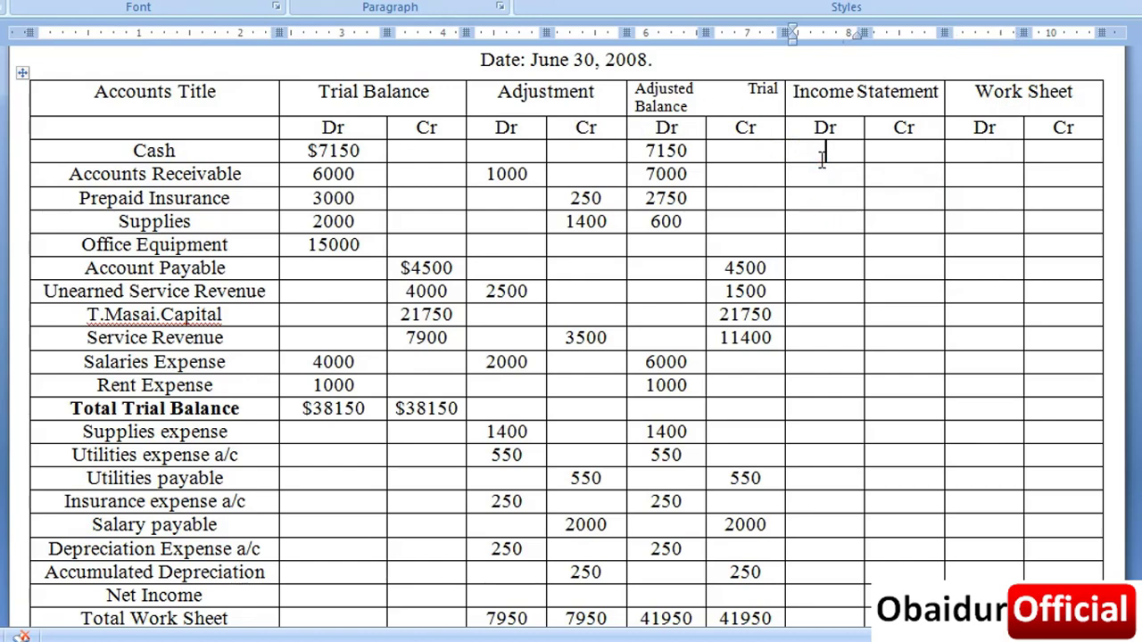
pyautogui.click(969, 148)
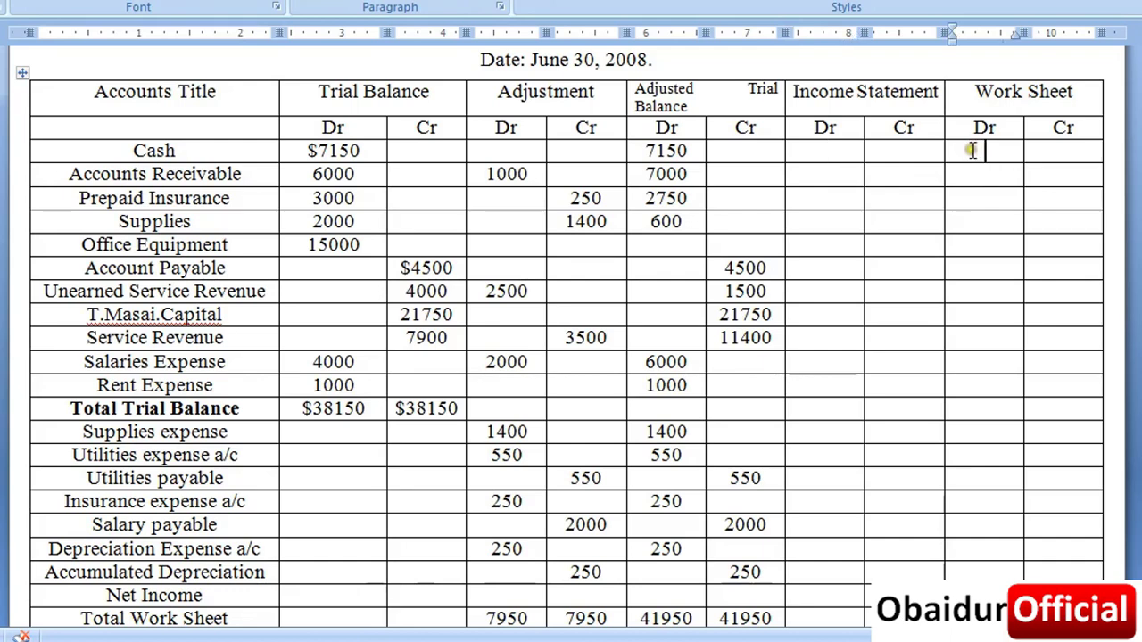
pyautogui.write('7150')
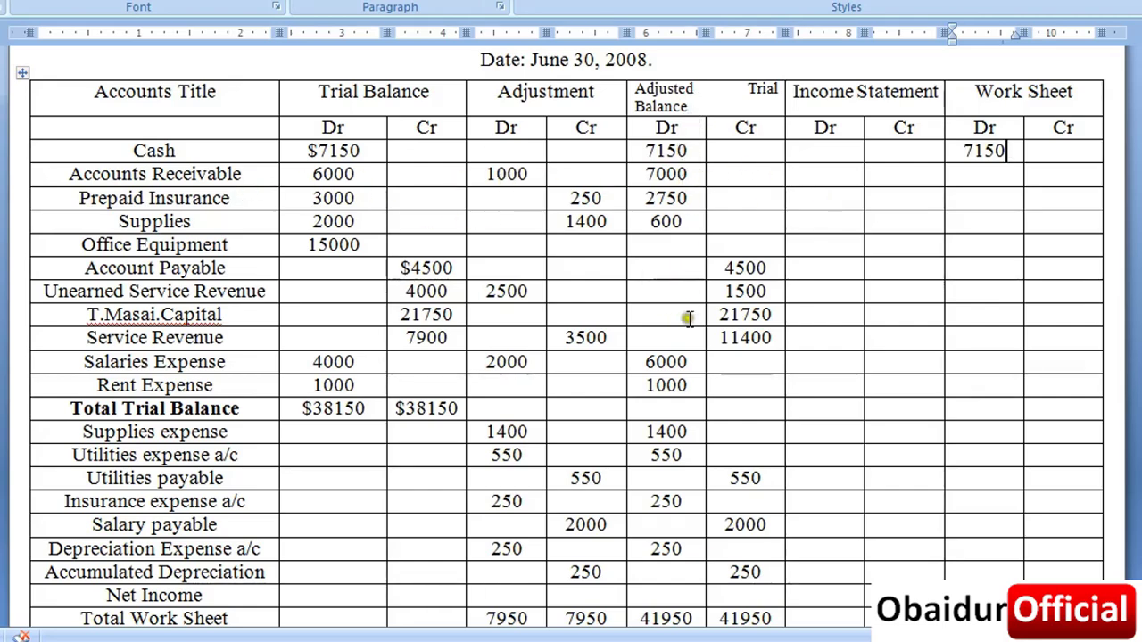
pyautogui.scroll(-5, 693, 323)
pyautogui.scroll(2, 693, 500)
pyautogui.scroll(3, 696, 283)
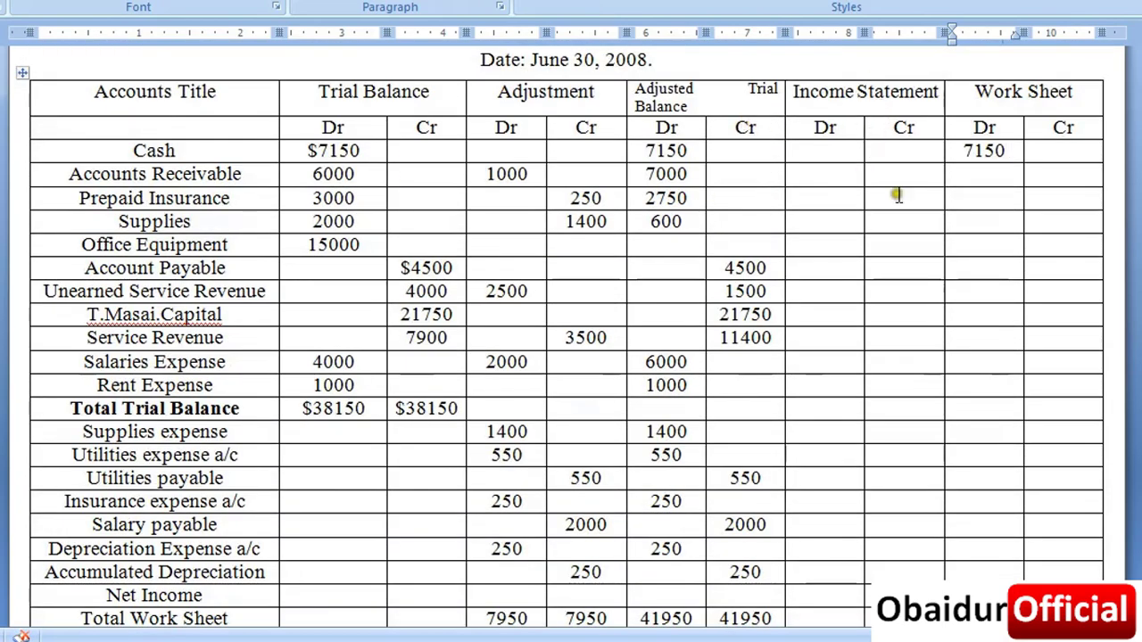
# Step: Enter Work Sheet debits 7000, 2750, 600, 15000 and Account Payable's 4500 credit
pyautogui.click(990, 174)
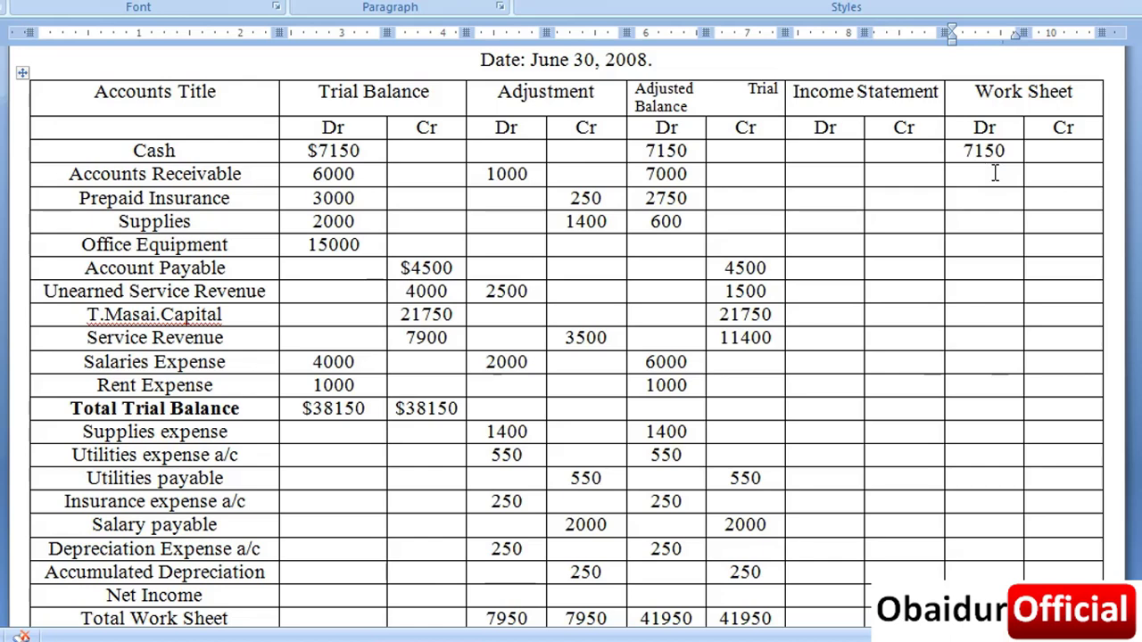
pyautogui.write('7000')
pyautogui.click(1002, 203)
pyautogui.write('27')
pyautogui.write('50')
pyautogui.click(990, 222)
pyautogui.write('00')
pyautogui.click(974, 246)
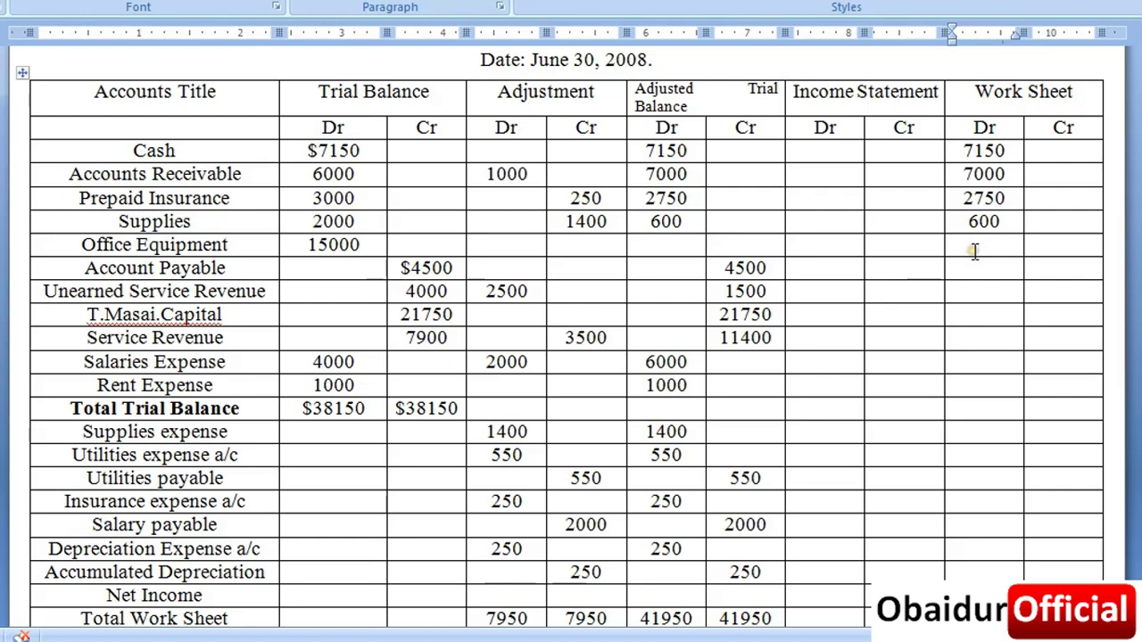
pyautogui.write('15000')
pyautogui.click(1063, 273)
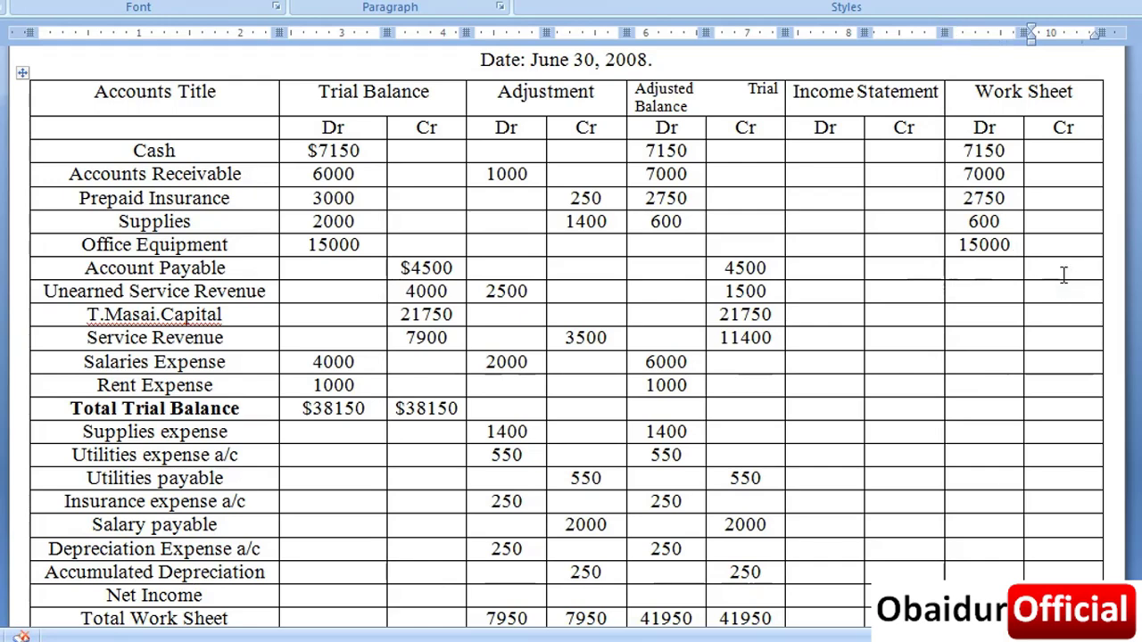
pyautogui.write('4500')
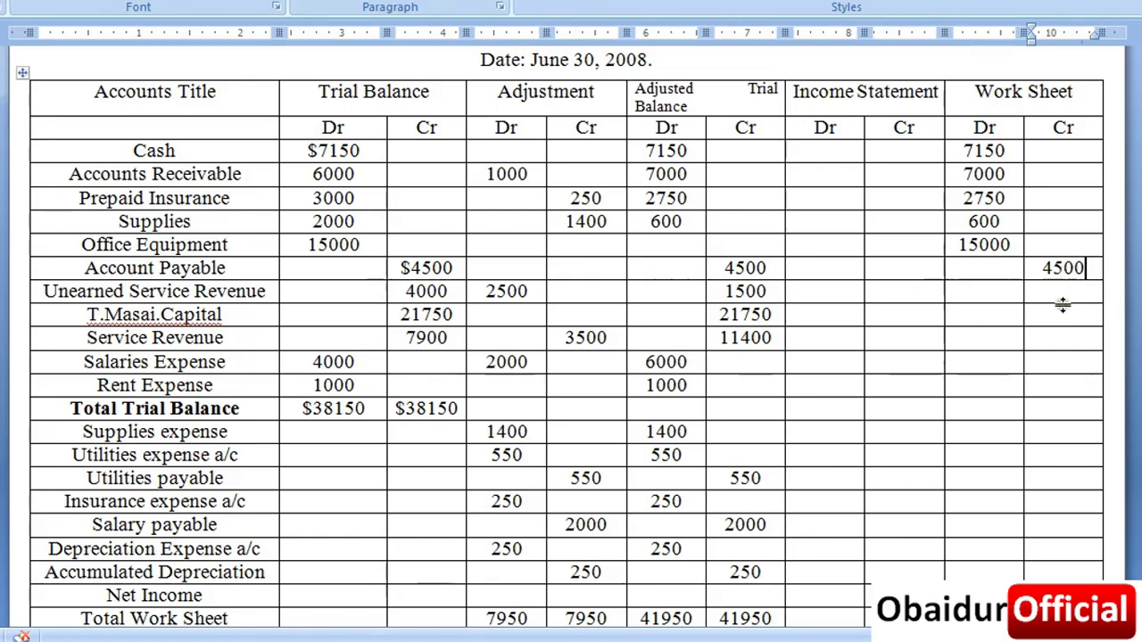
pyautogui.click(1069, 292)
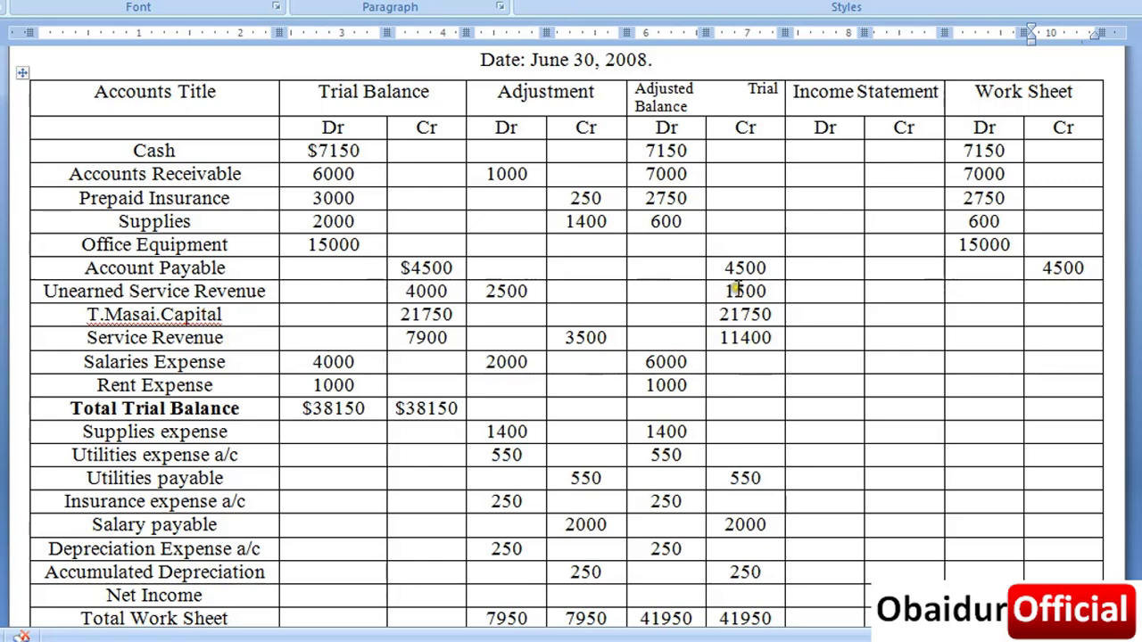
# Step: Copy the 4500, 1500 and 21750 adjusted credits into the Work Sheet Cr column
pyautogui.moveTo(717, 272); pyautogui.dragTo(759, 304)
pyautogui.hotkey('ctrl', 'c')
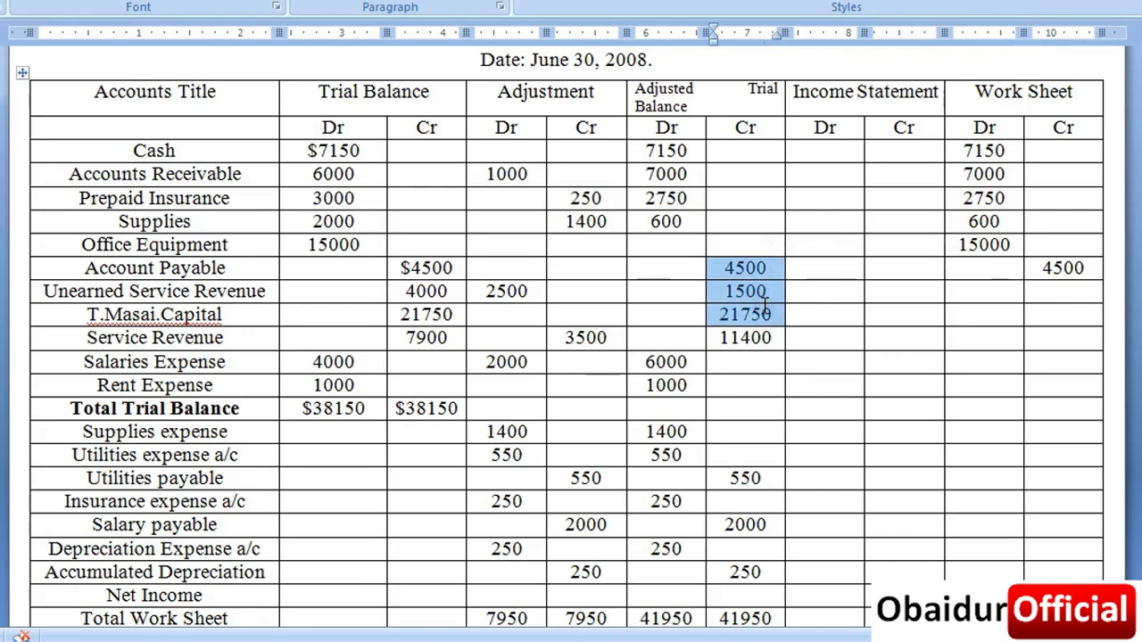
pyautogui.moveTo(1042, 267); pyautogui.dragTo(1075, 269)
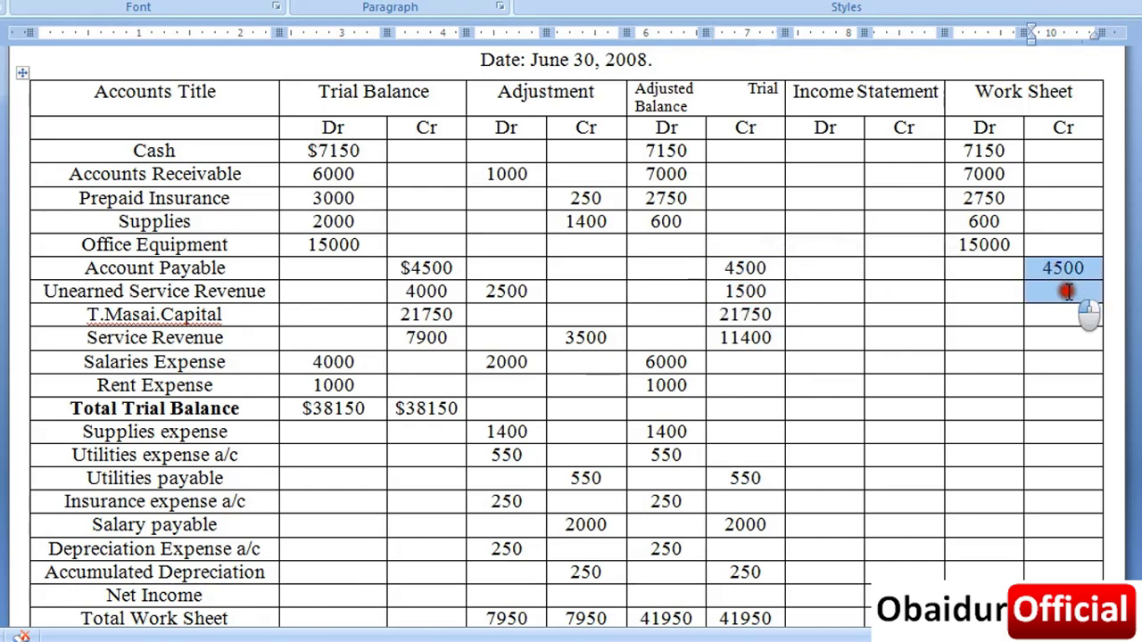
pyautogui.hotkey('ctrl', 'v')
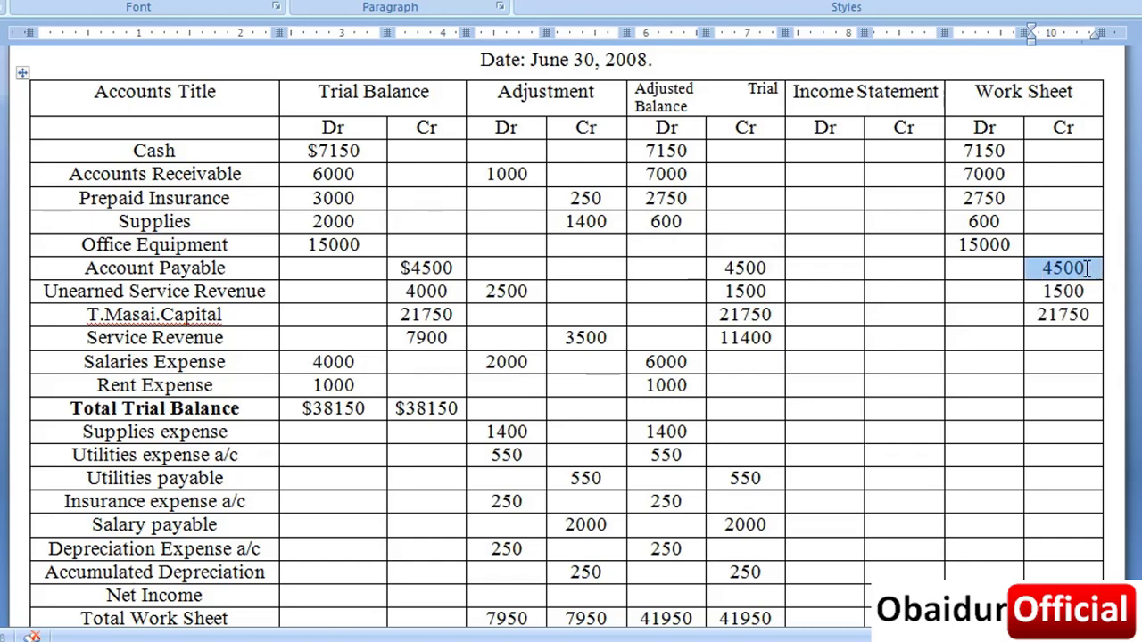
pyautogui.click(1060, 312)
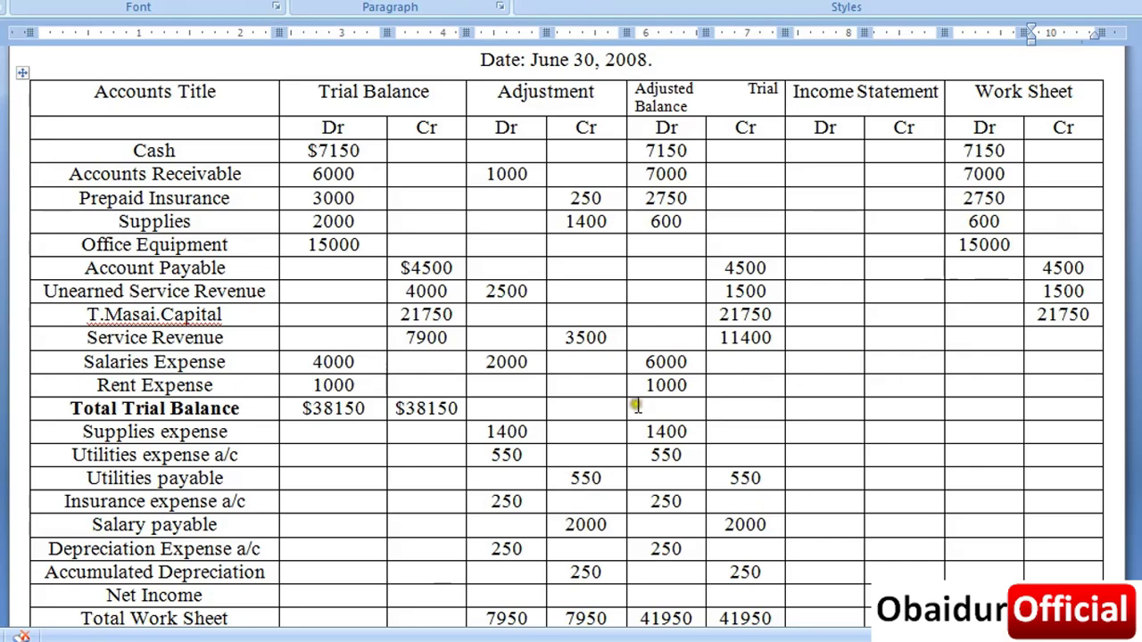
pyautogui.click(760, 337)
pyautogui.click(805, 337)
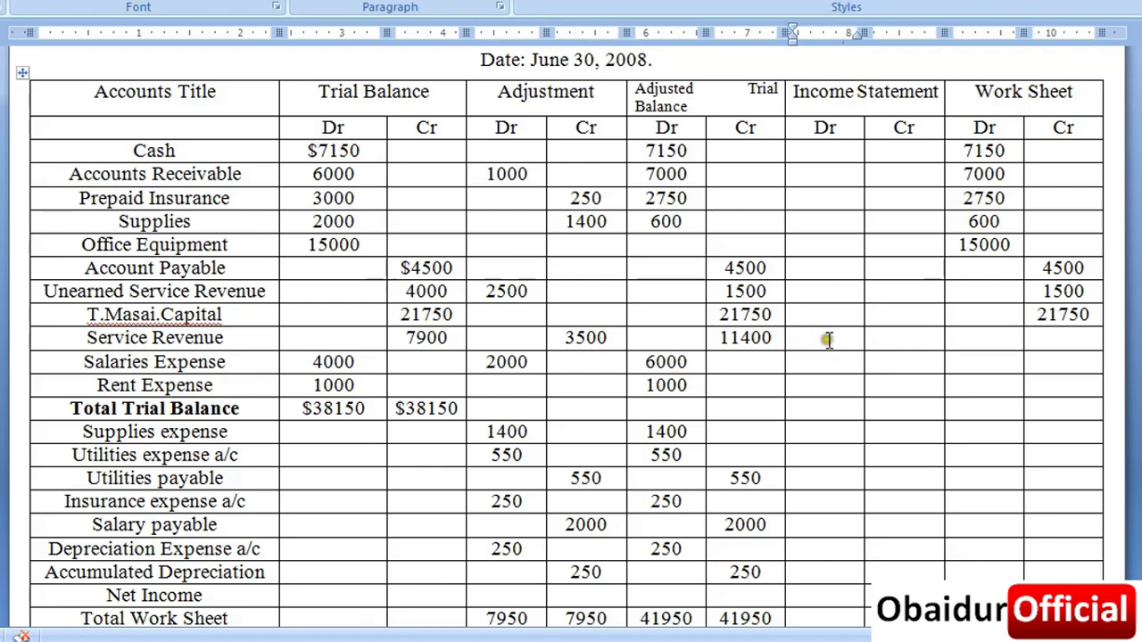
# Step: Enter Income Statement amounts: Service Revenue 11400 Cr, Salaries 6000 and Rent 1000 Dr
pyautogui.click(835, 339)
pyautogui.click(875, 341)
pyautogui.write('111400')
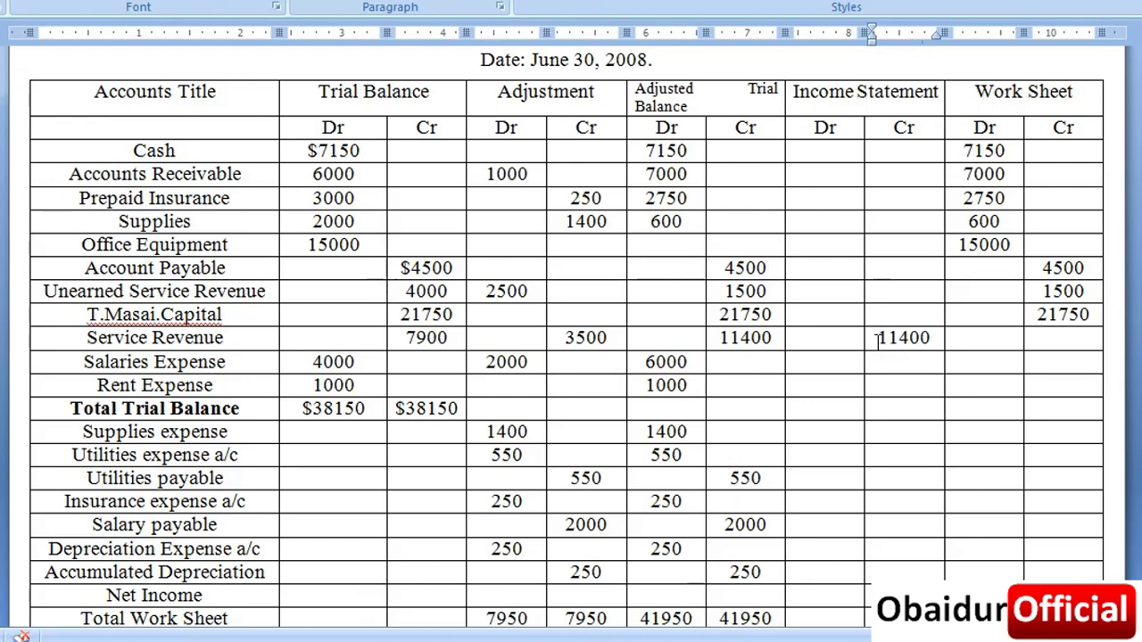
pyautogui.click(830, 361)
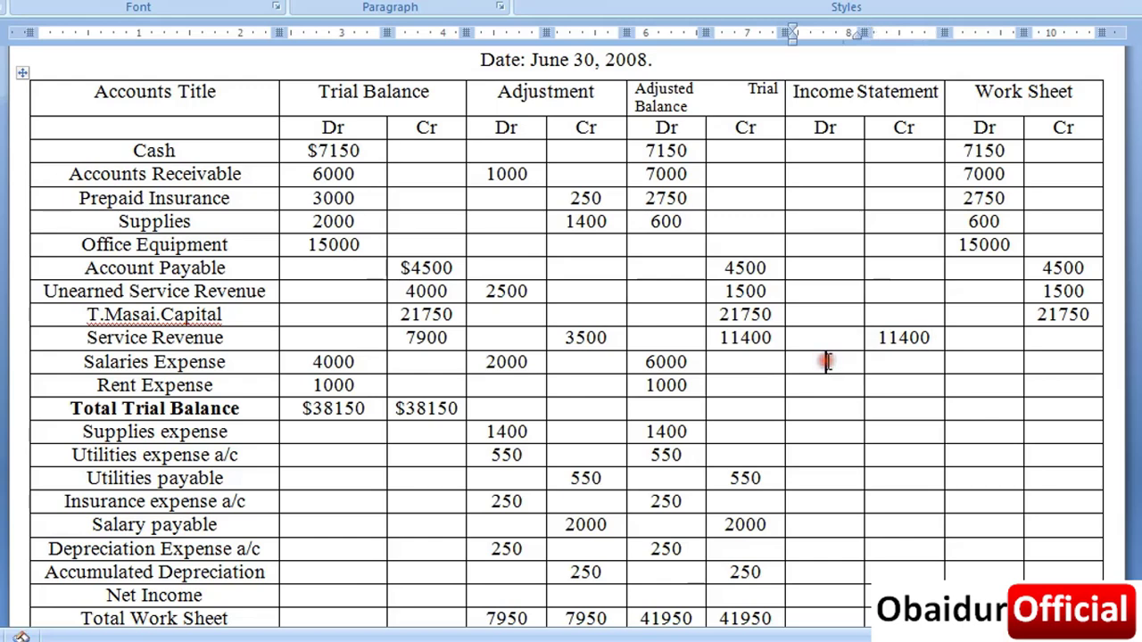
pyautogui.write('6000')
pyautogui.click(829, 385)
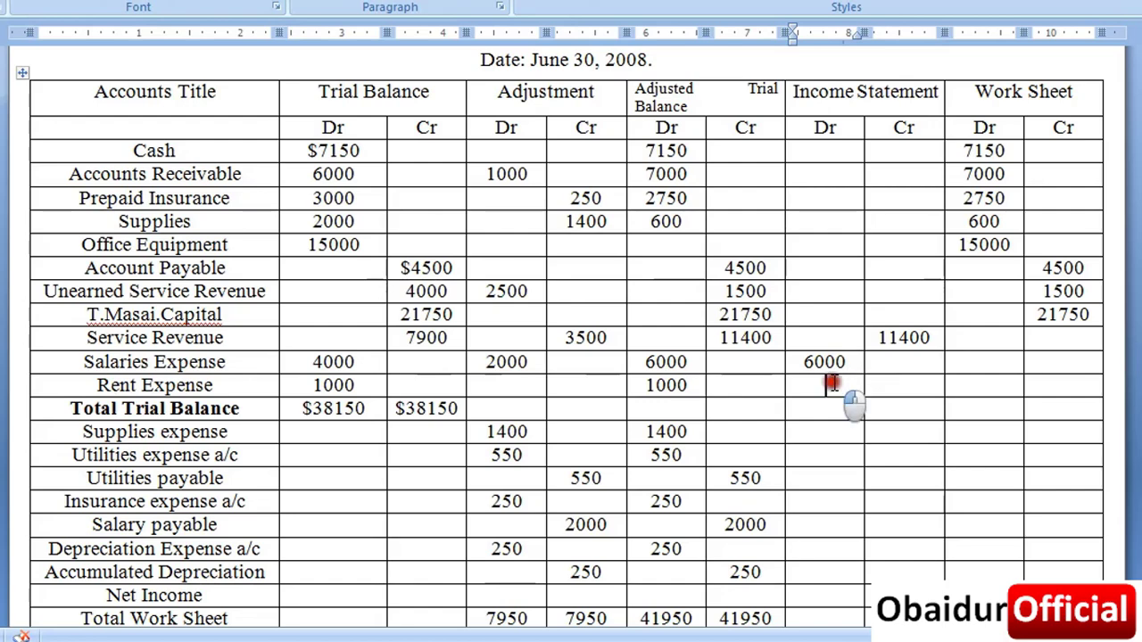
pyautogui.write('1000')
pyautogui.scroll(-2, 830, 384)
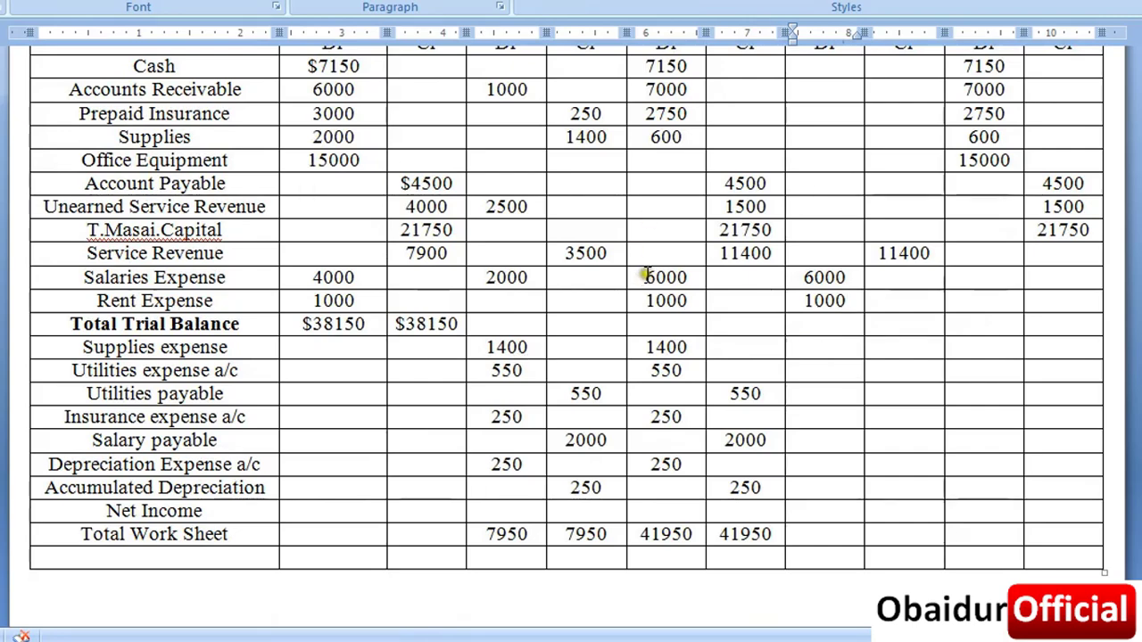
pyautogui.scroll(-3, 644, 276)
pyautogui.scroll(1, 642, 267)
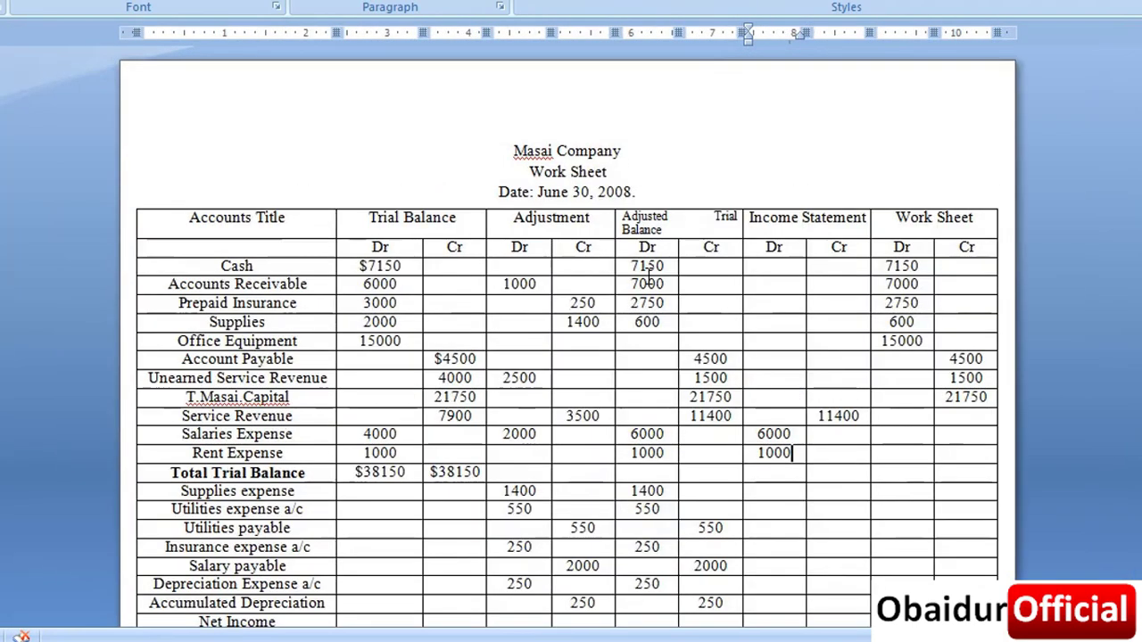
pyautogui.scroll(1, 641, 204)
pyautogui.scroll(2, 641, 203)
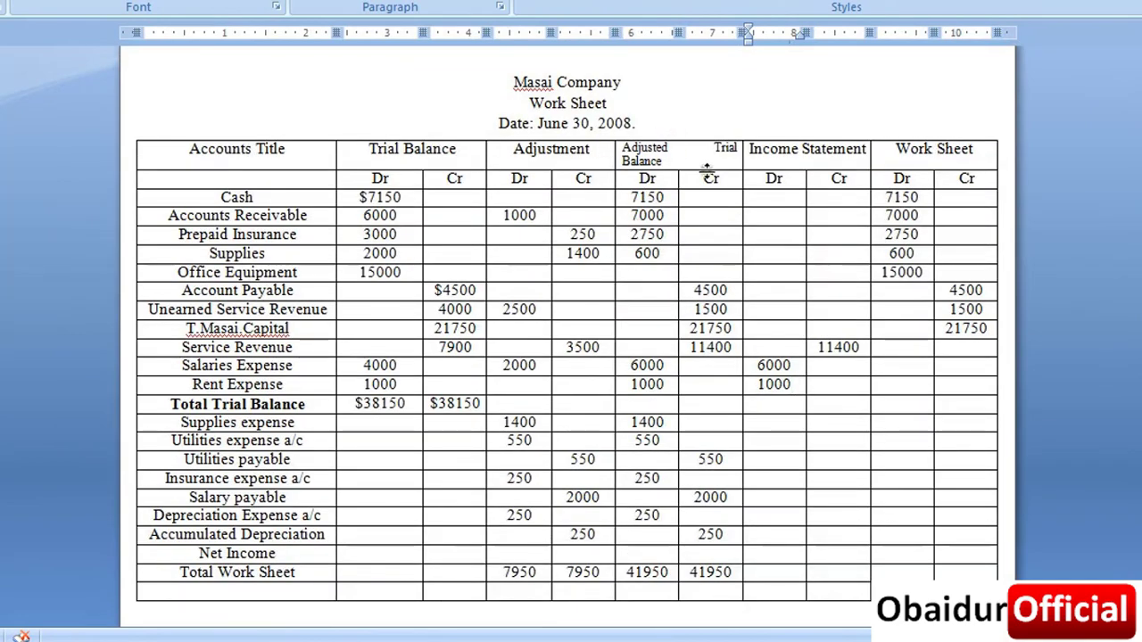
# Step: Enter Supplies 1400, Utilities 550, Insurance 250 expense debits and Work Sheet credits 550 and 2000
pyautogui.click(781, 423)
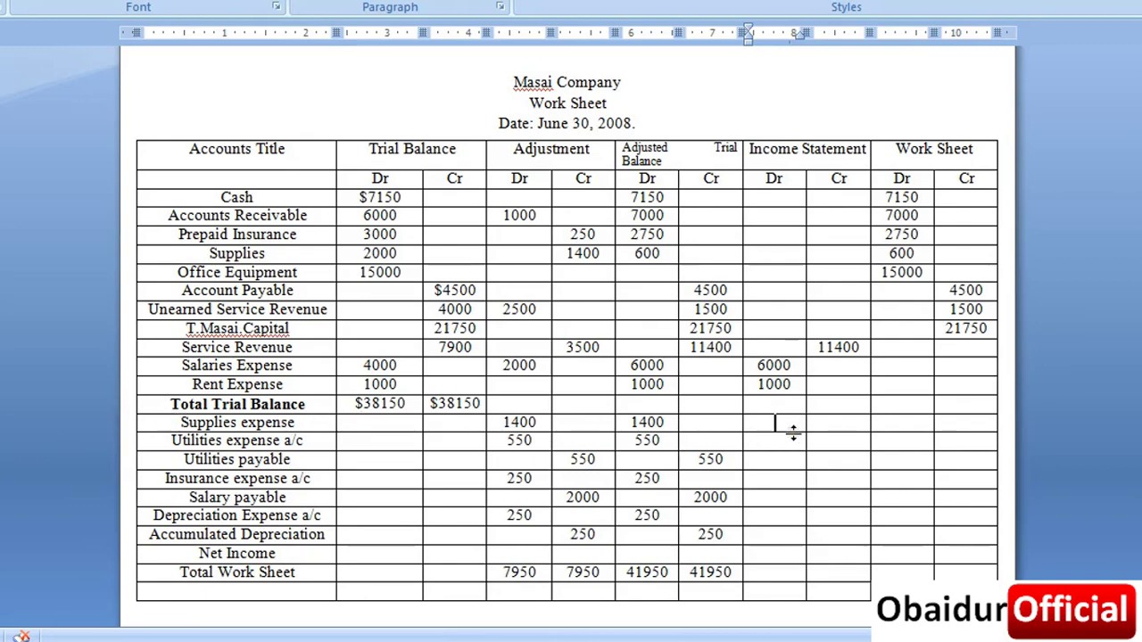
pyautogui.write('14')
pyautogui.write('00')
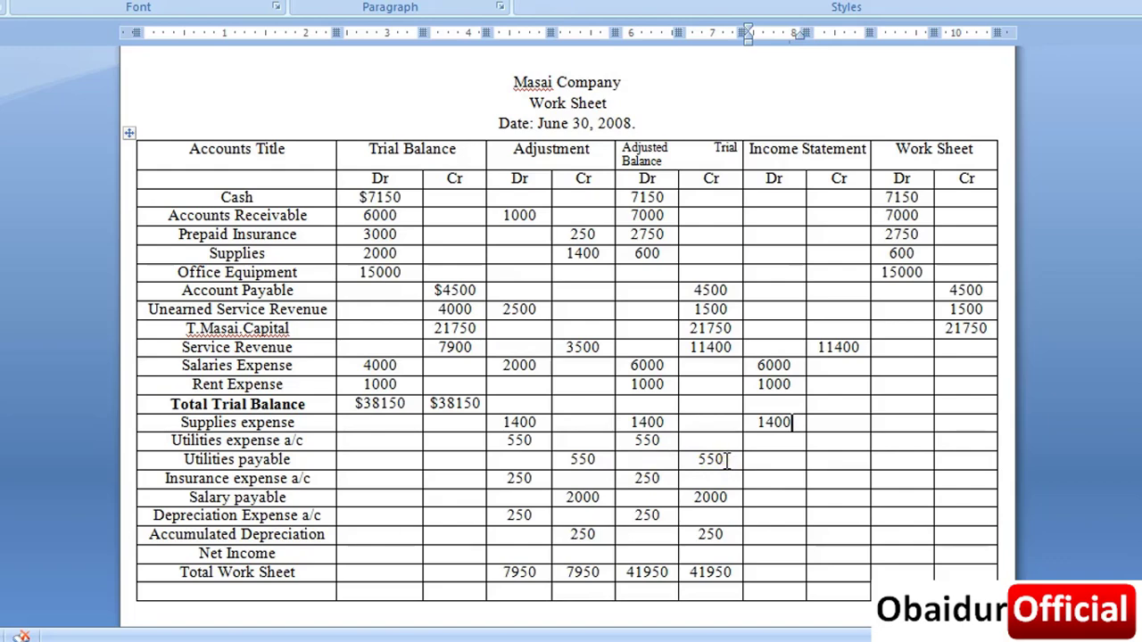
pyautogui.click(964, 459)
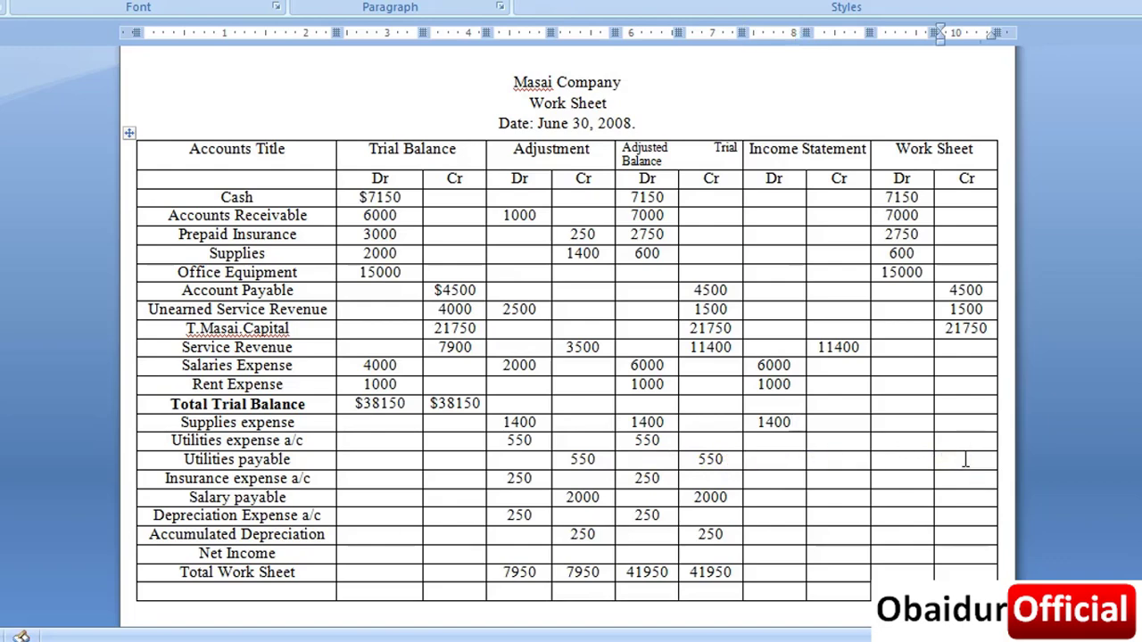
pyautogui.write('550')
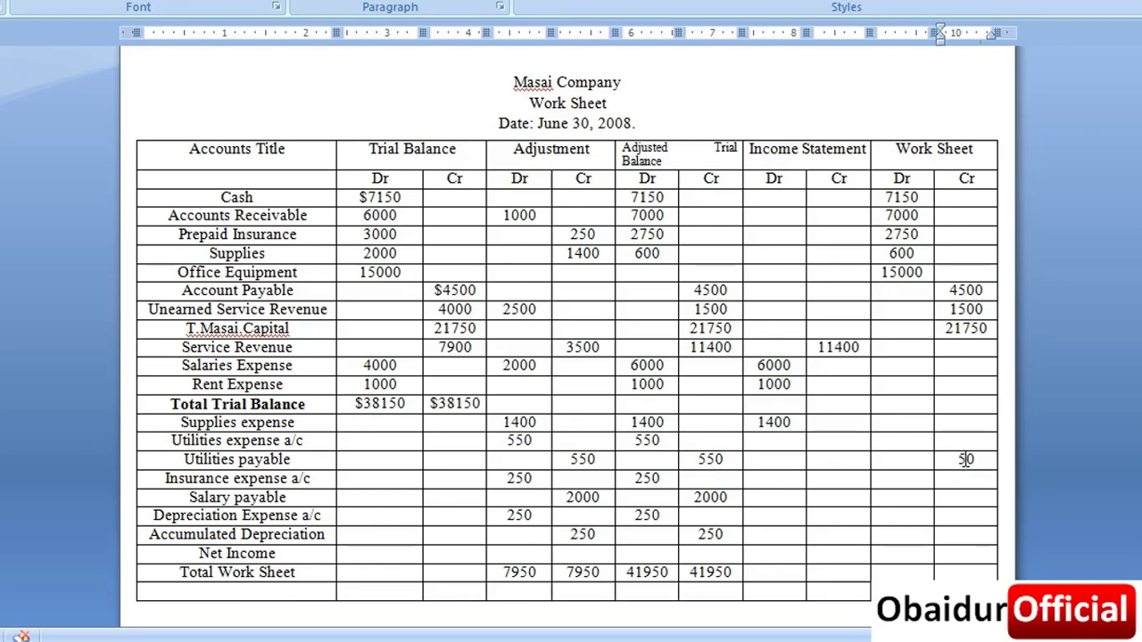
pyautogui.write('50')
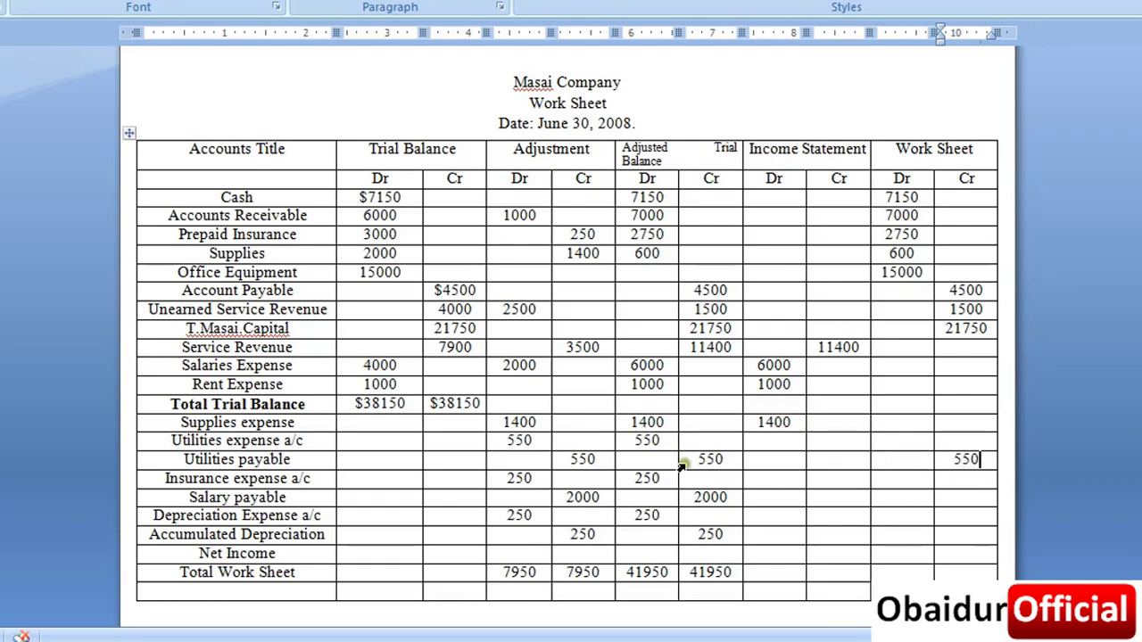
pyautogui.click(721, 459)
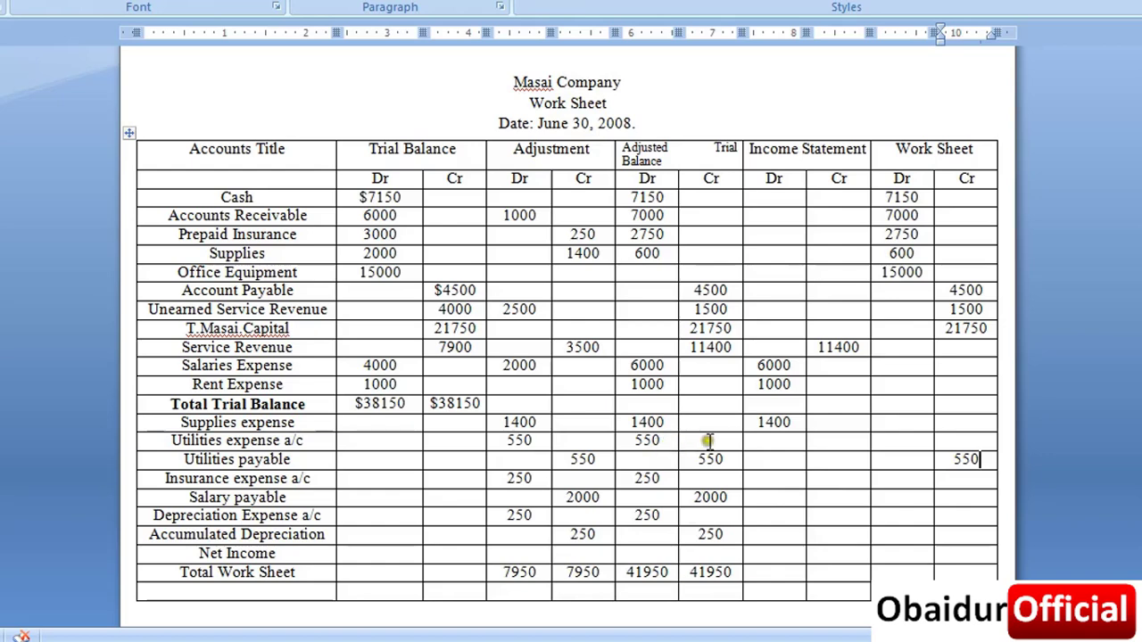
pyautogui.click(775, 442)
pyautogui.write('550')
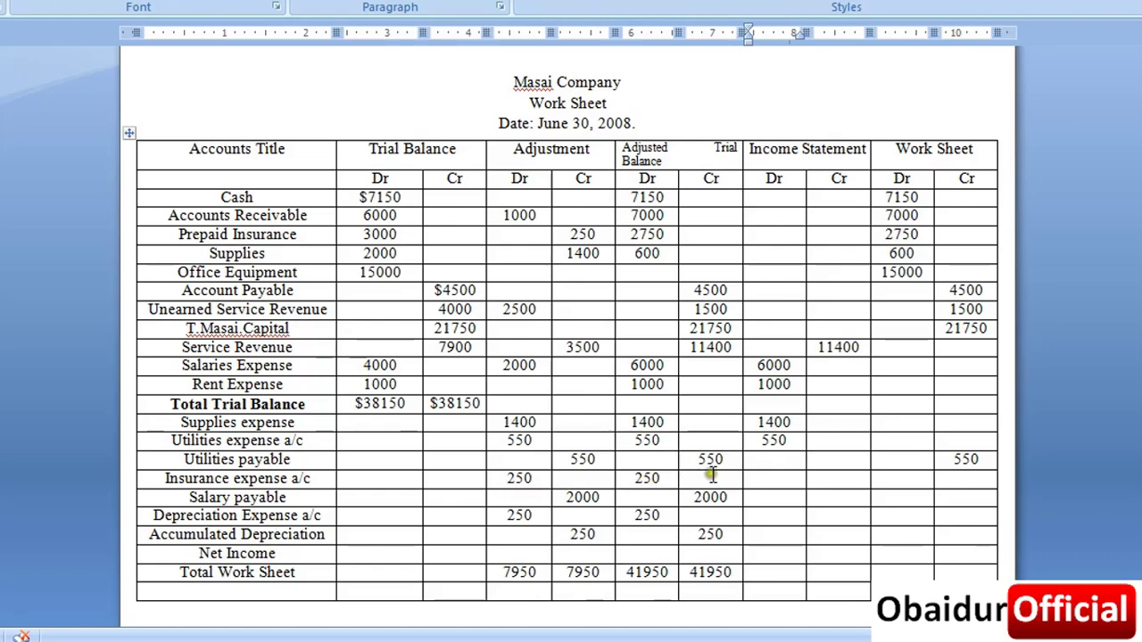
pyautogui.click(767, 481)
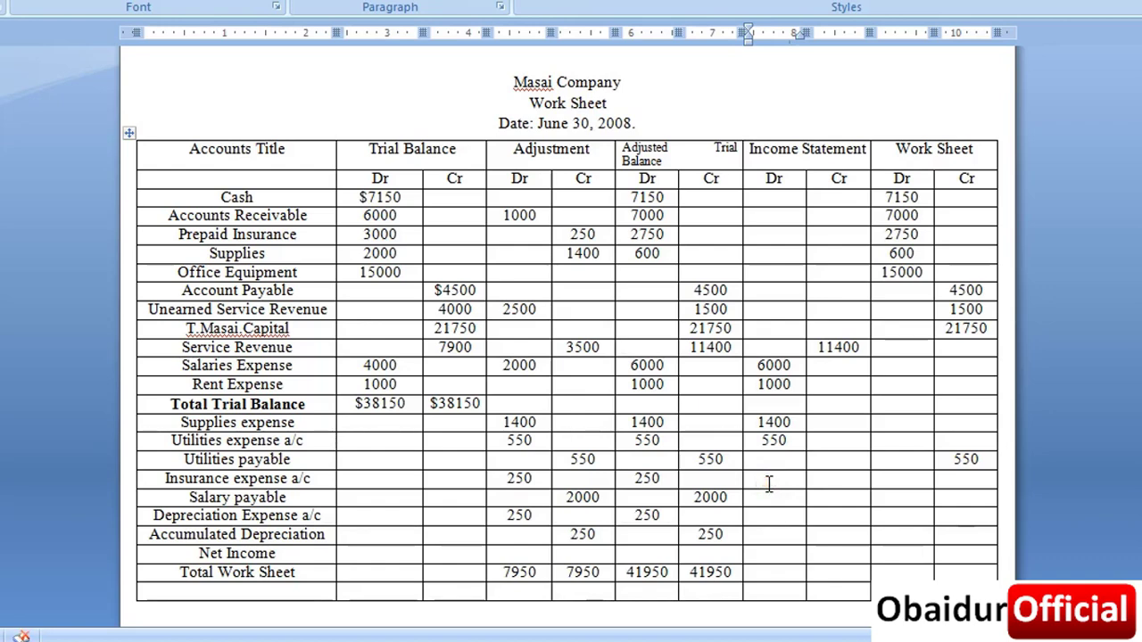
pyautogui.write('250')
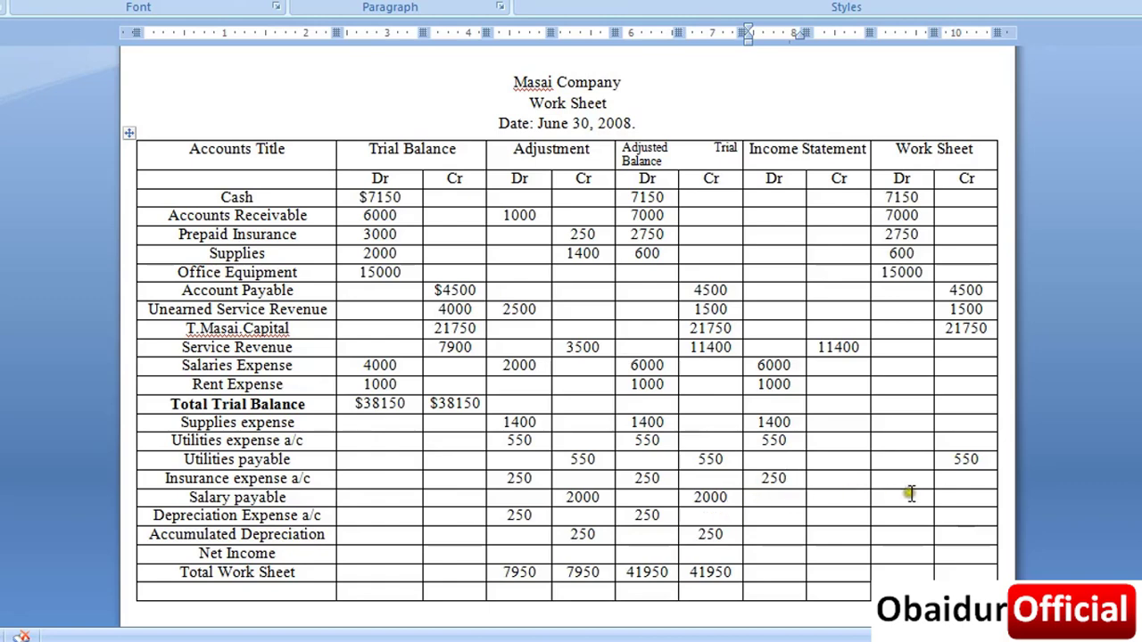
pyautogui.click(961, 497)
pyautogui.write('2')
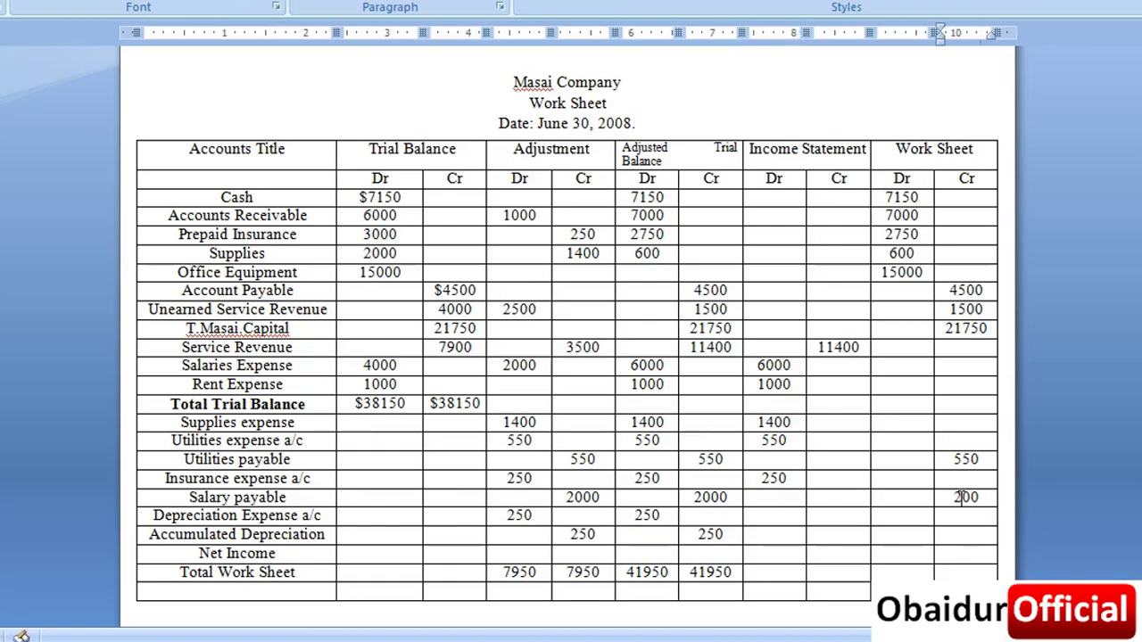
pyautogui.write('0')
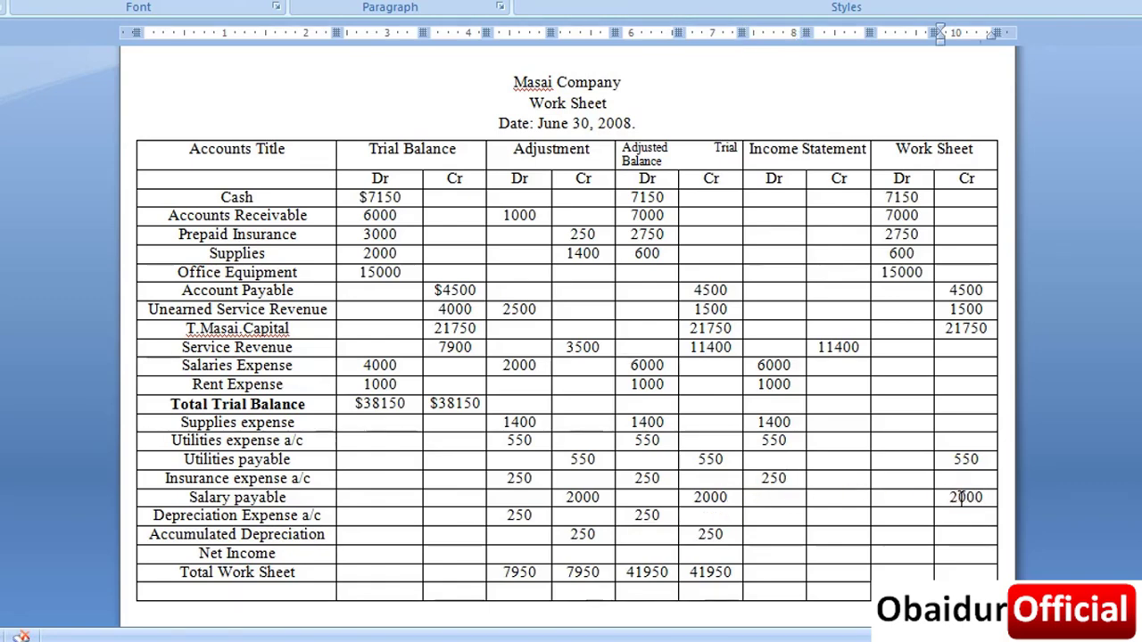
# Step: Enter Depreciation Expense 250 debit and Accumulated Depreciation 250 Work Sheet credit
pyautogui.scroll(-2, 882, 496)
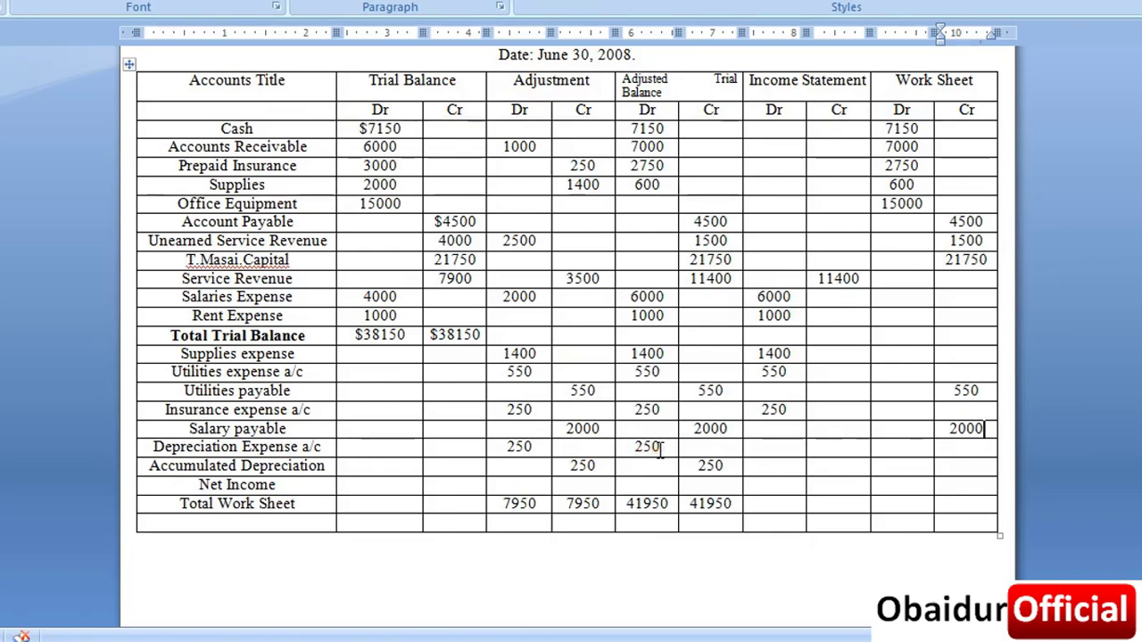
pyautogui.click(796, 452)
pyautogui.write('25')
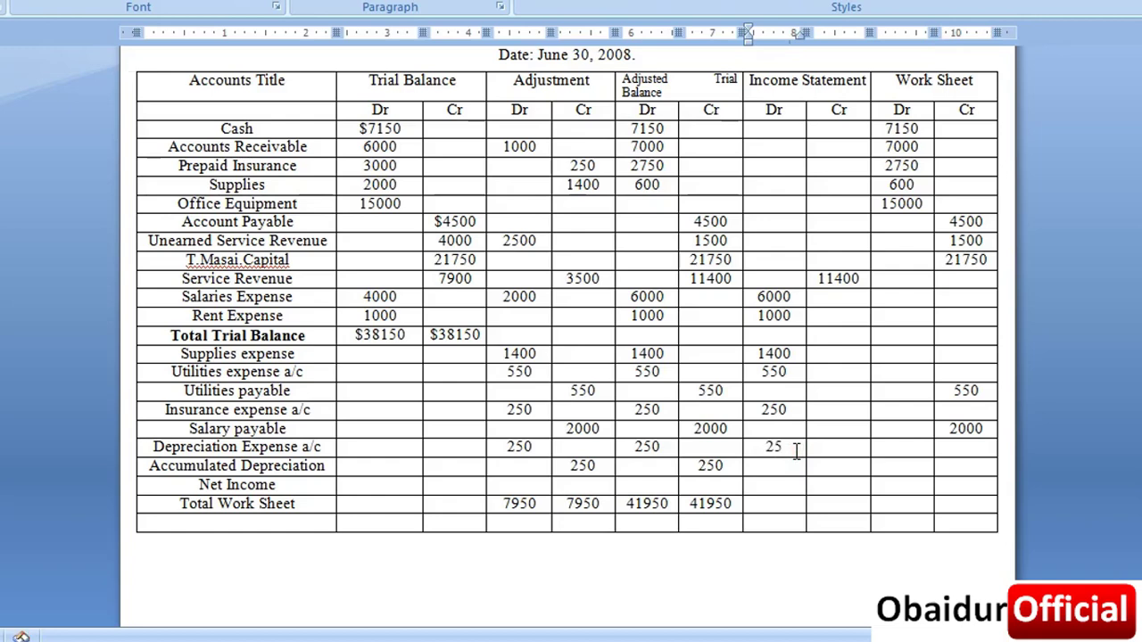
pyautogui.write('0')
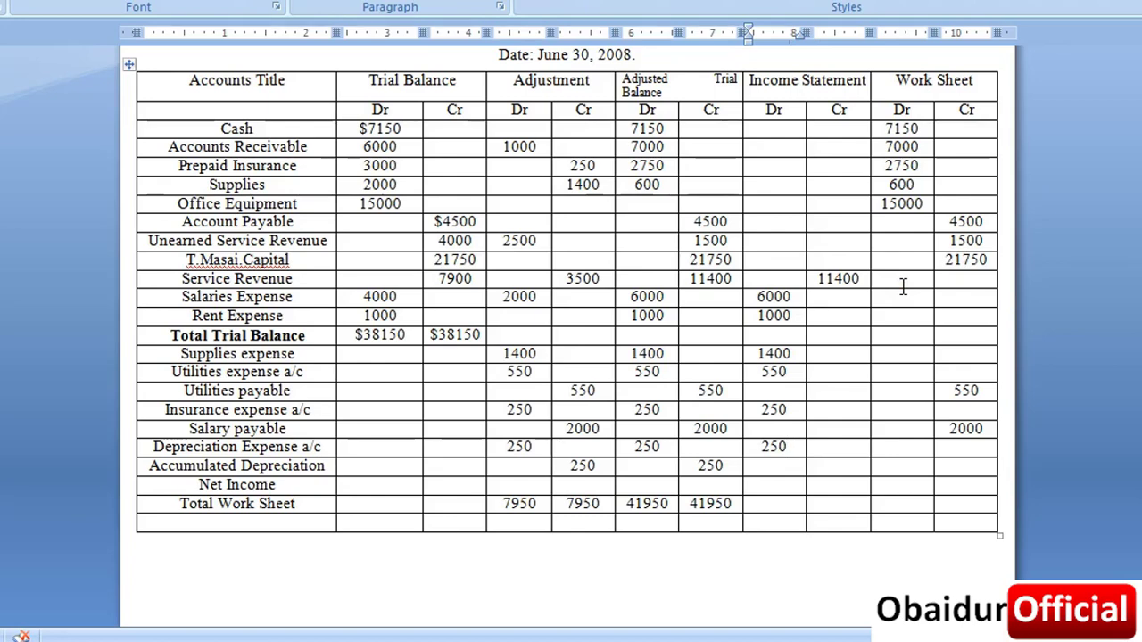
pyautogui.click(971, 468)
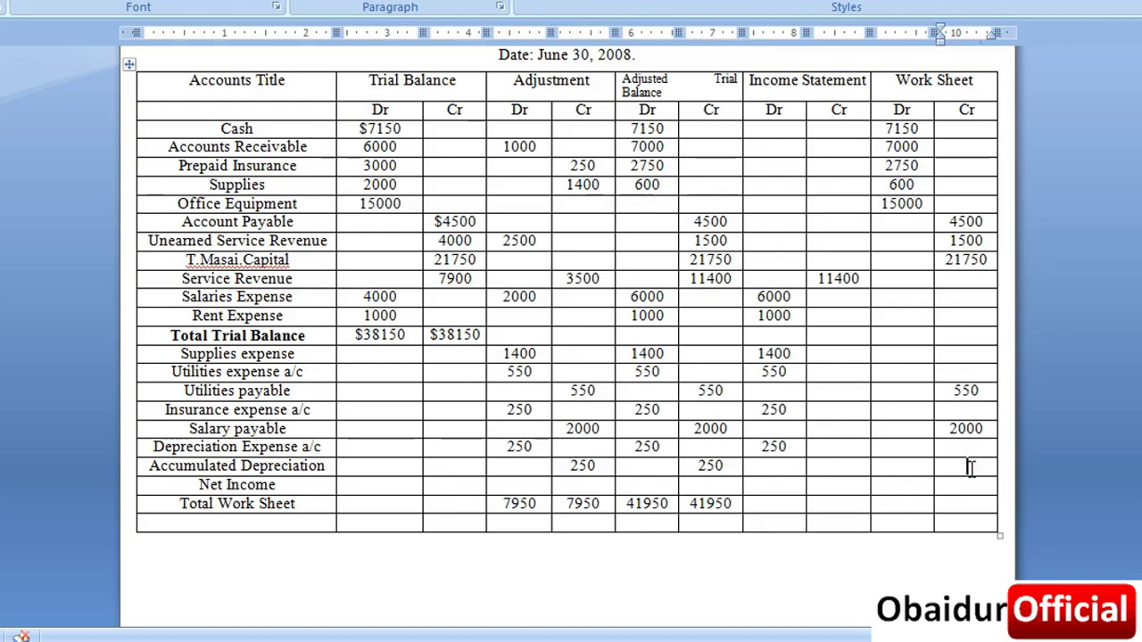
pyautogui.write('250')
pyautogui.click(971, 464)
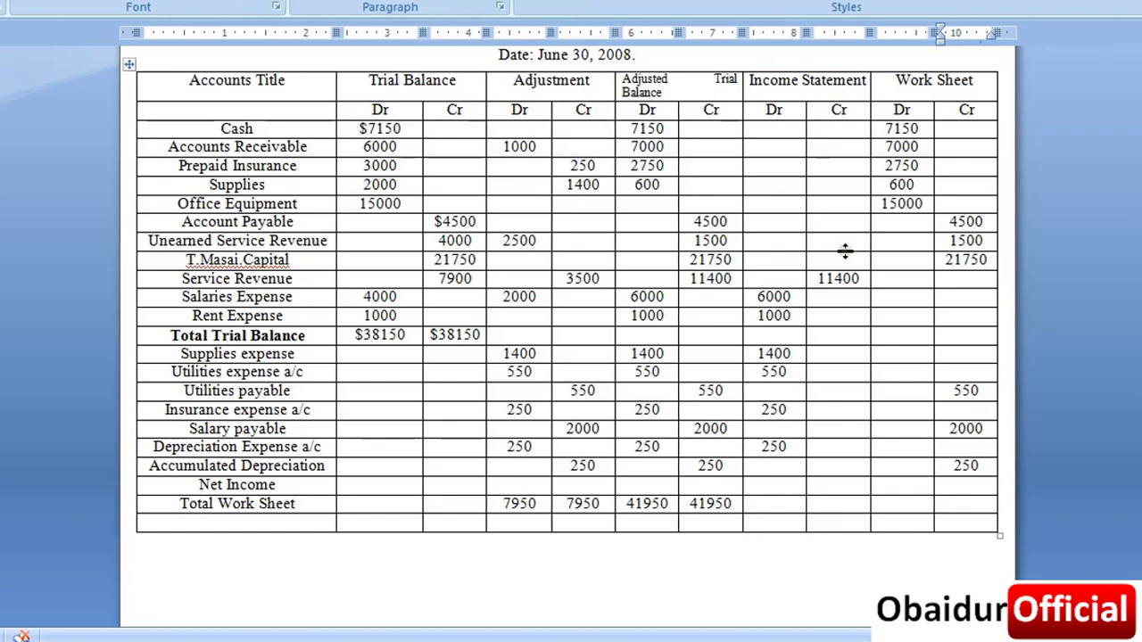
# Step: Total the Income Statement credit column at 11400, matching Service Revenue
pyautogui.keyDown('ctrl'); pyautogui.scroll(1, 918, 222); pyautogui.keyUp('ctrl')
pyautogui.scroll(1, 915, 223)
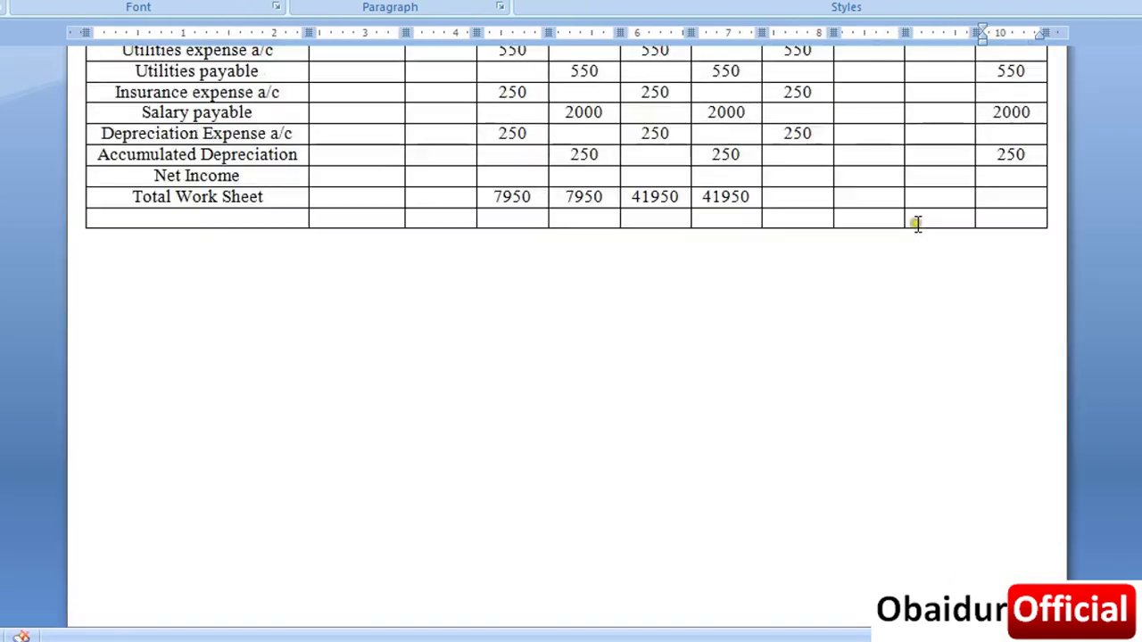
pyautogui.scroll(3, 879, 303)
pyautogui.scroll(3, 872, 317)
pyautogui.scroll(-1, 864, 301)
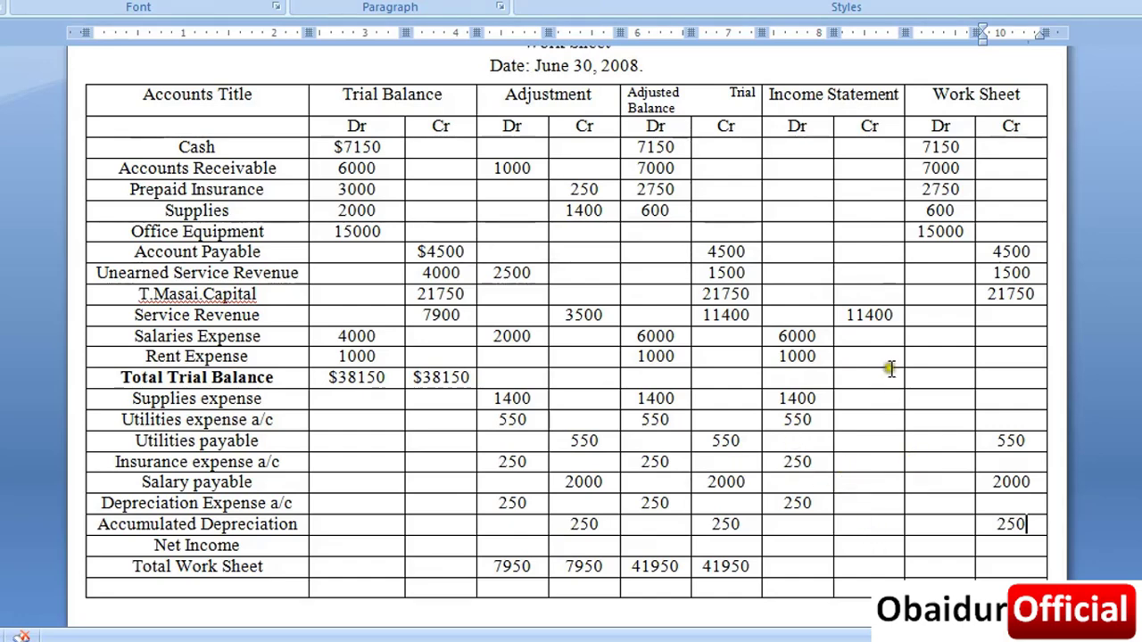
pyautogui.click(866, 567)
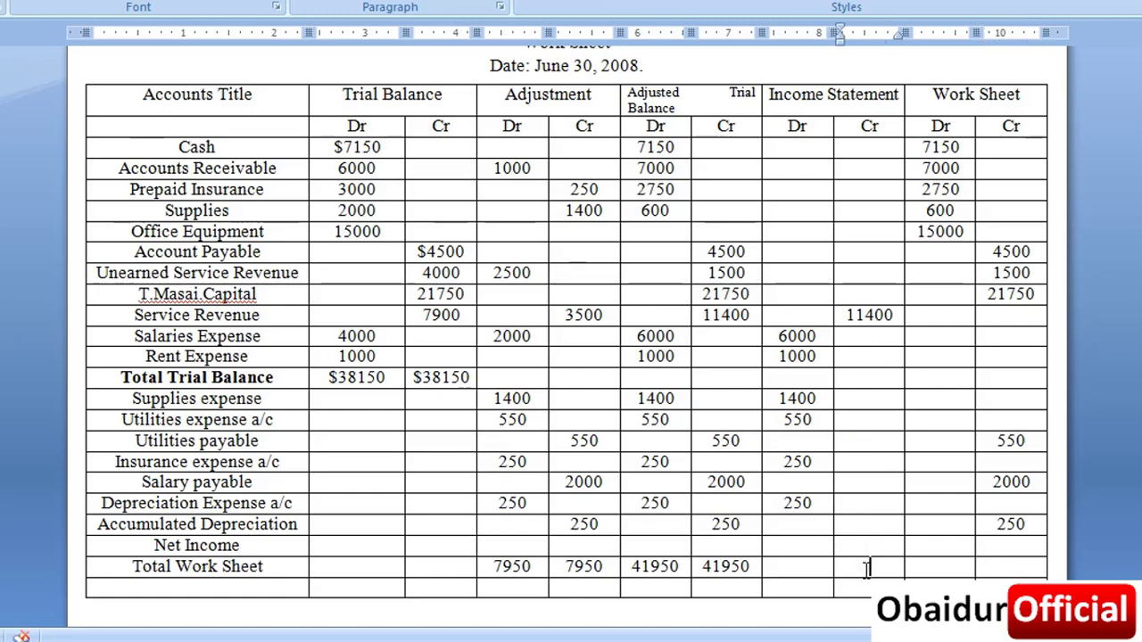
pyautogui.write('11400')
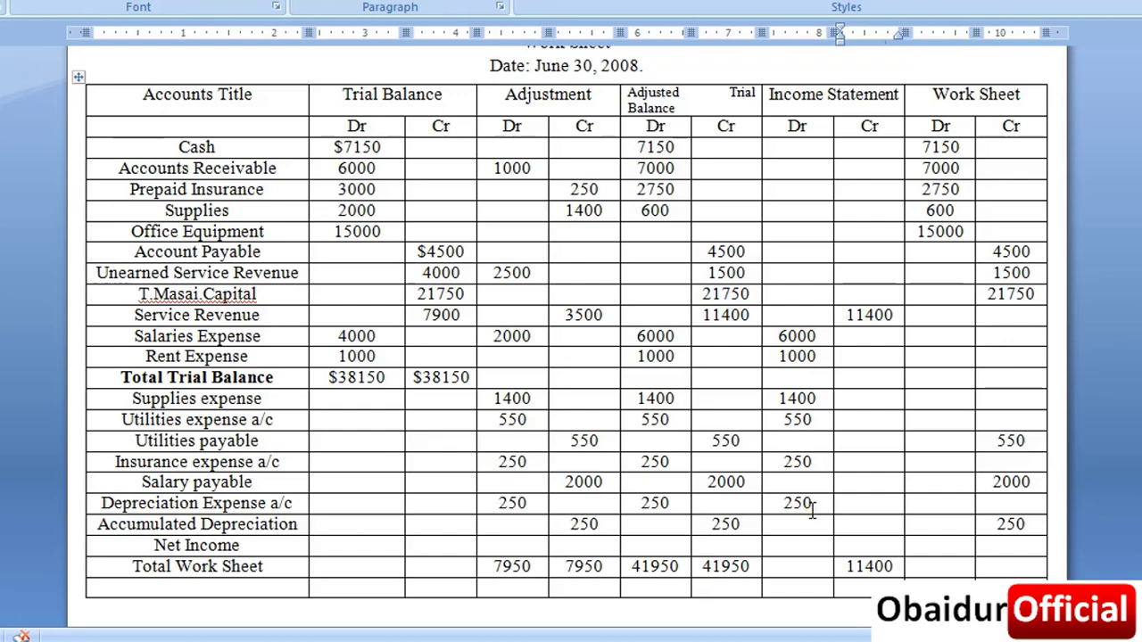
# Step: Enter Net Income 1950 in the Income Statement Dr cell and review that column's amounts
pyautogui.click(809, 542)
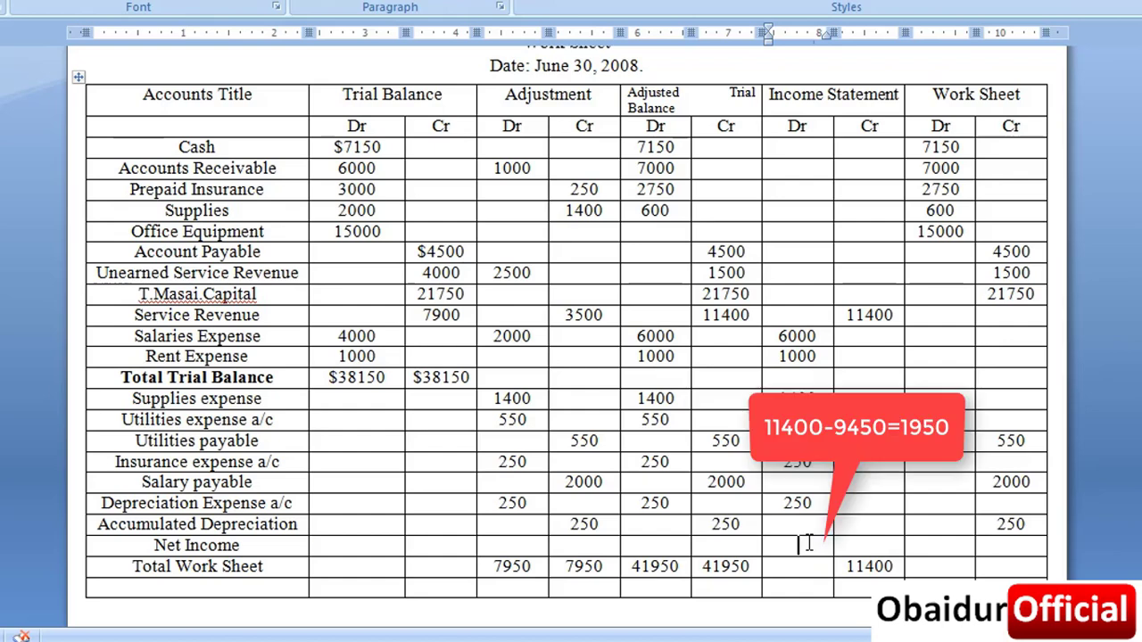
pyautogui.write('1950')
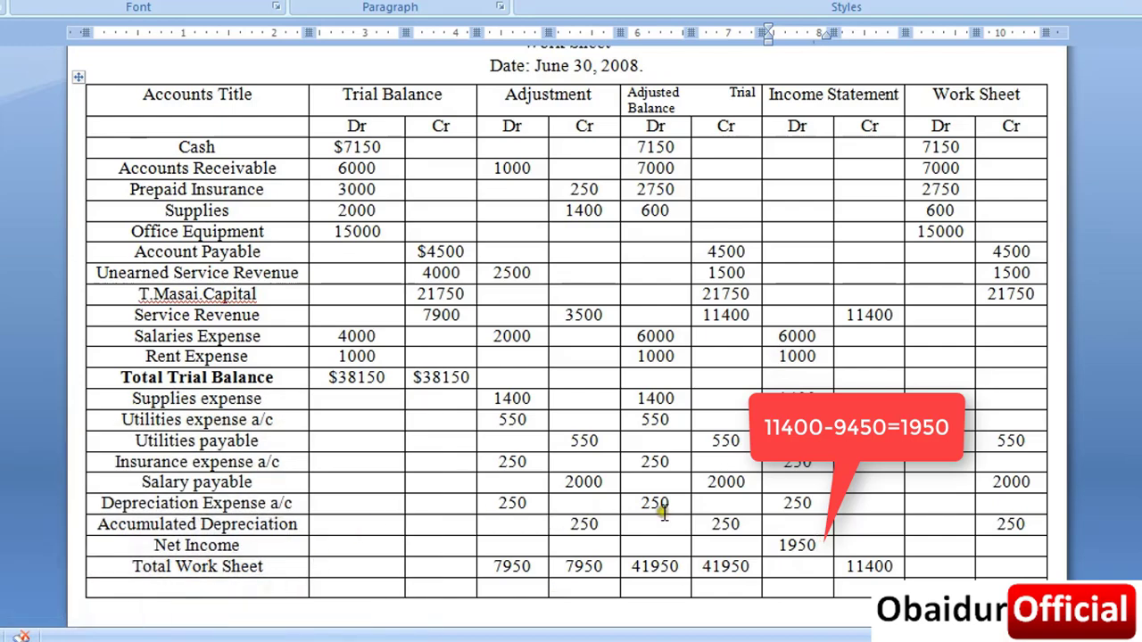
pyautogui.moveTo(785, 335); pyautogui.dragTo(803, 502)
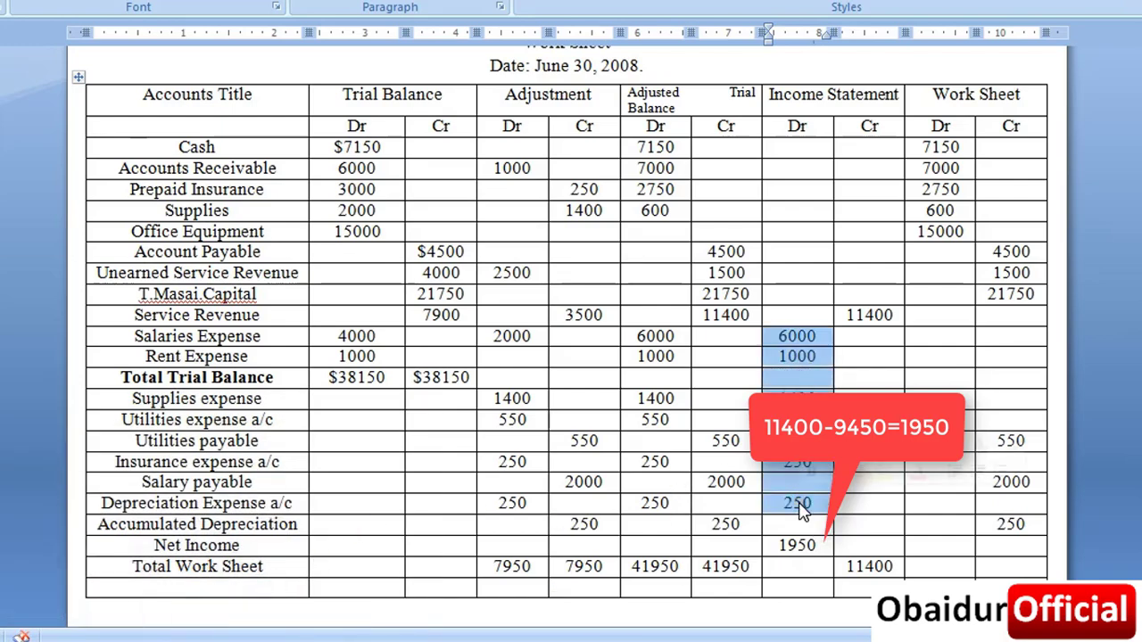
pyautogui.click(797, 542)
pyautogui.click(820, 547)
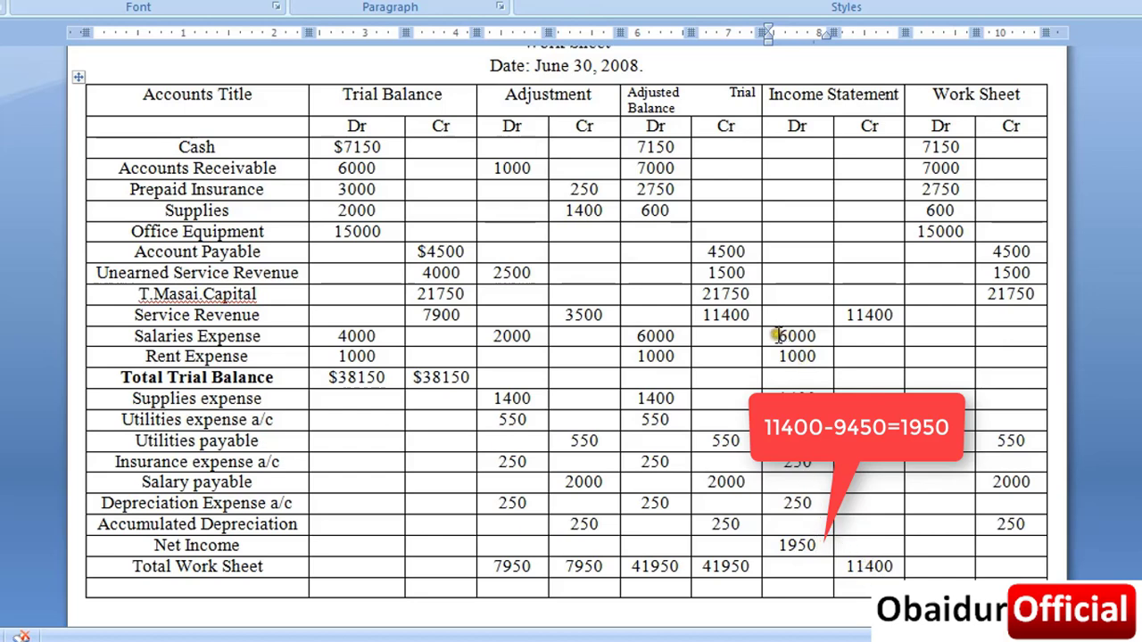
pyautogui.moveTo(777, 335); pyautogui.dragTo(785, 503)
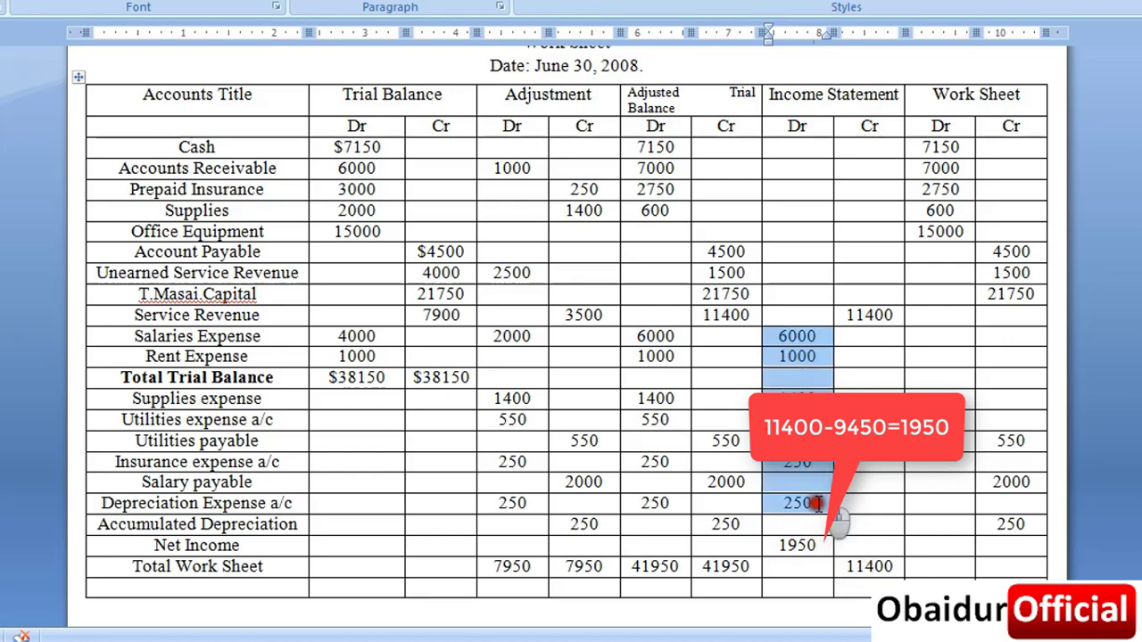
pyautogui.click(891, 567)
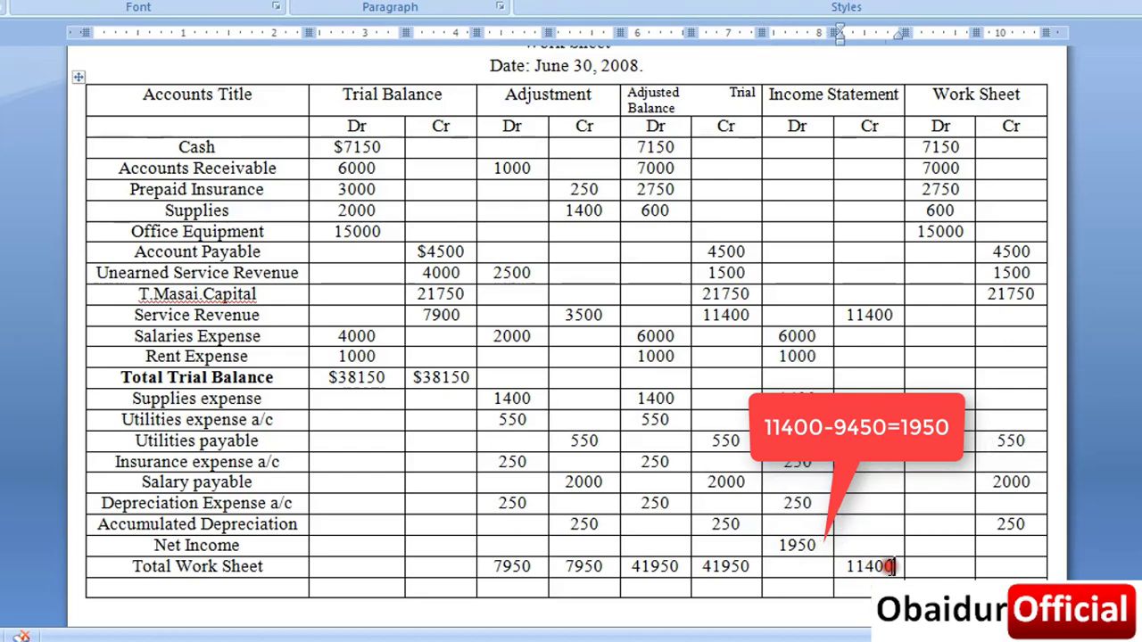
# Step: Enter 11400 as the Income Statement Dr total, matching the Cr total
pyautogui.click(806, 565)
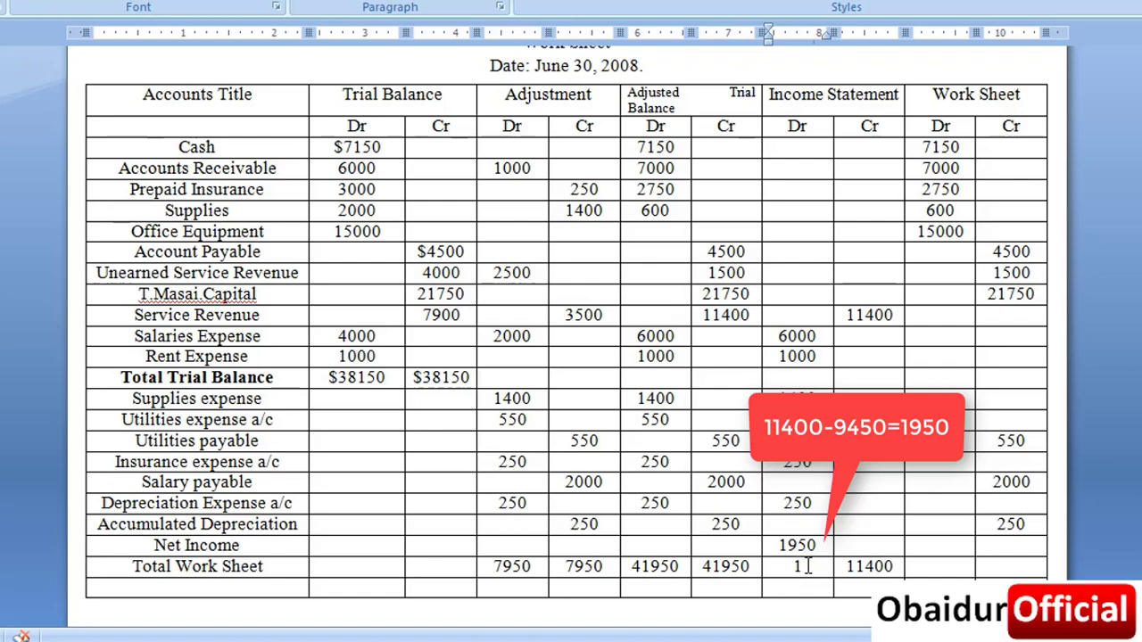
pyautogui.write('1400')
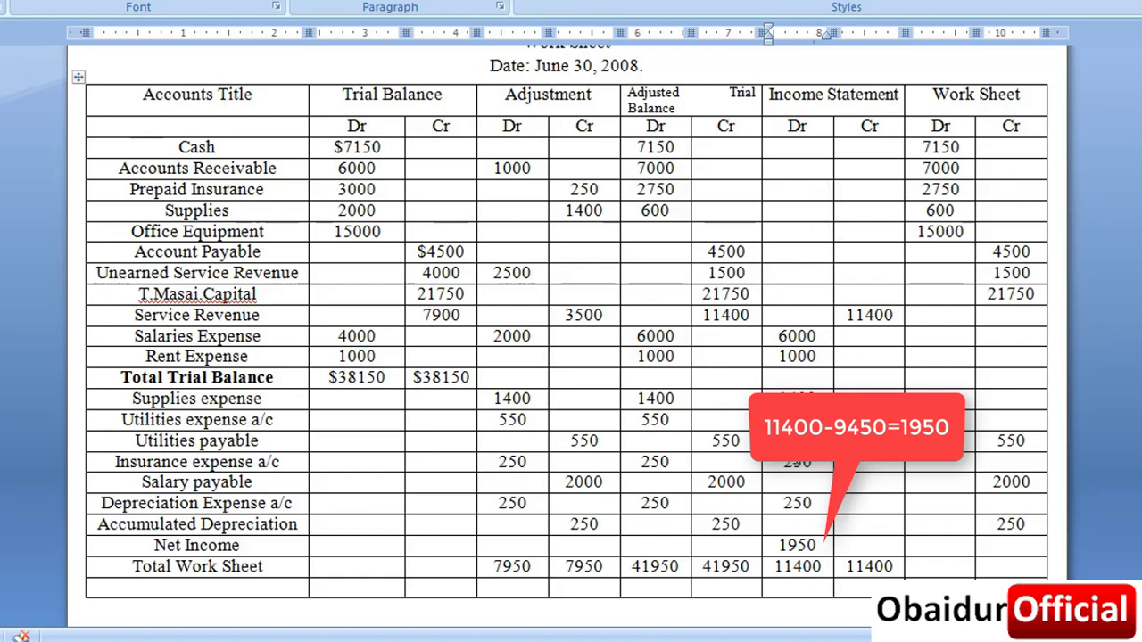
pyautogui.moveTo(818, 546); pyautogui.dragTo(782, 545)
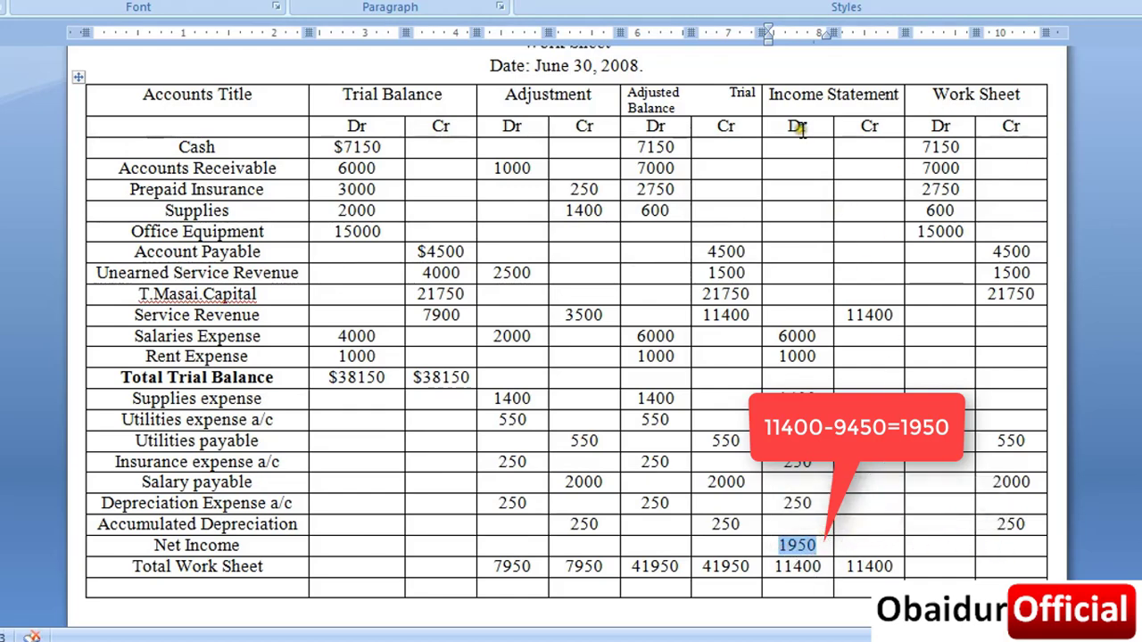
pyautogui.click(818, 545)
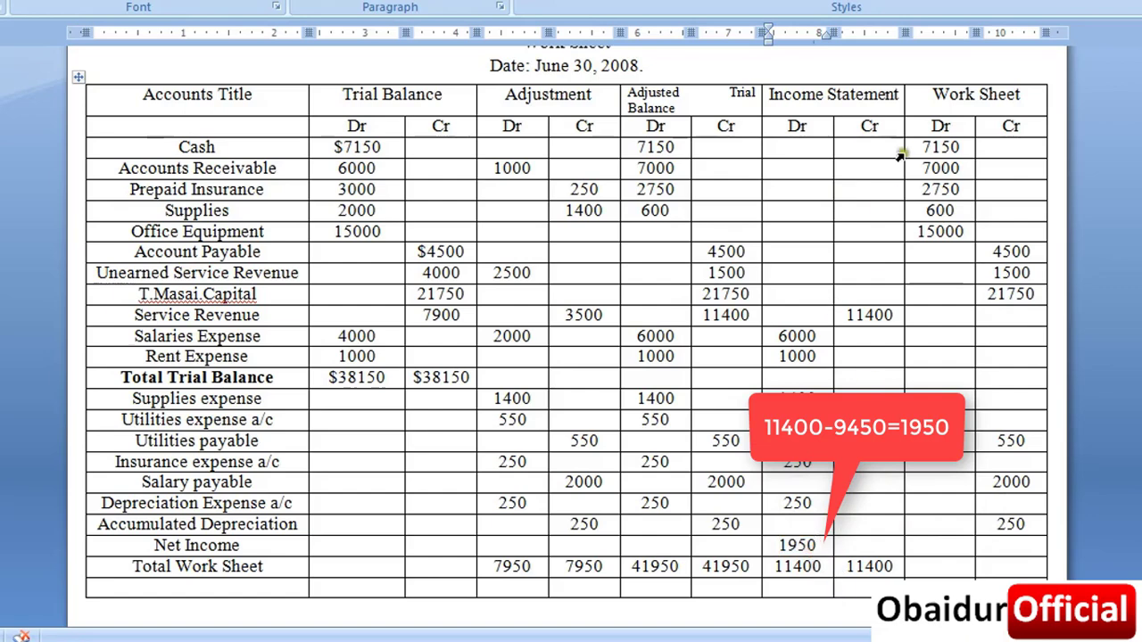
# Step: Enter Net Income 1950 in the Work Sheet Cr column
pyautogui.click(1018, 548)
pyautogui.write('19')
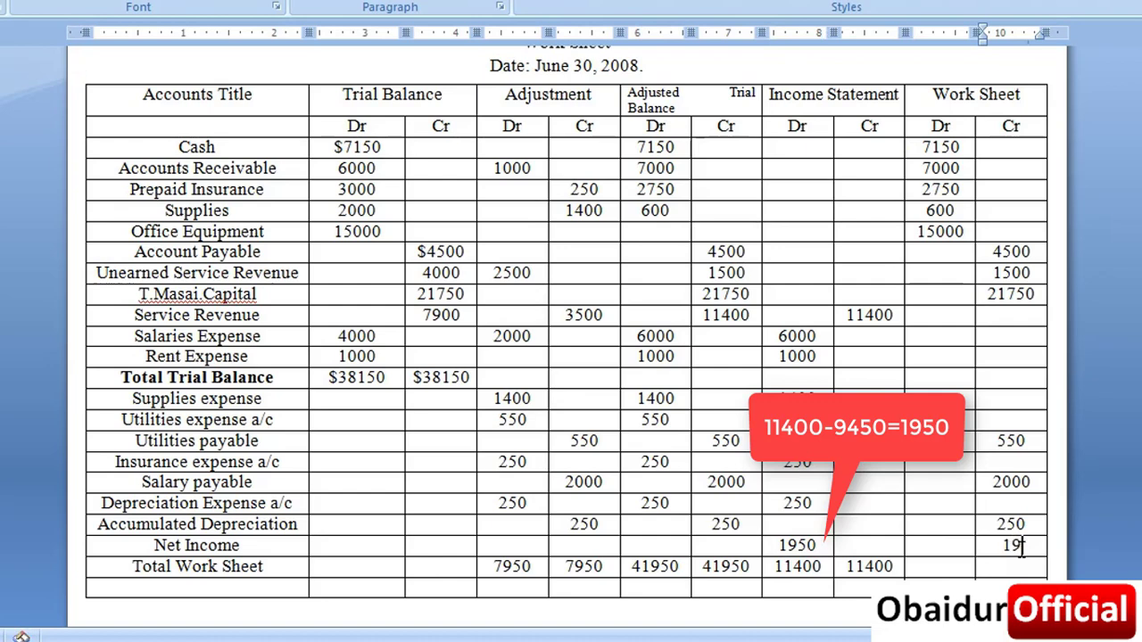
pyautogui.write('50')
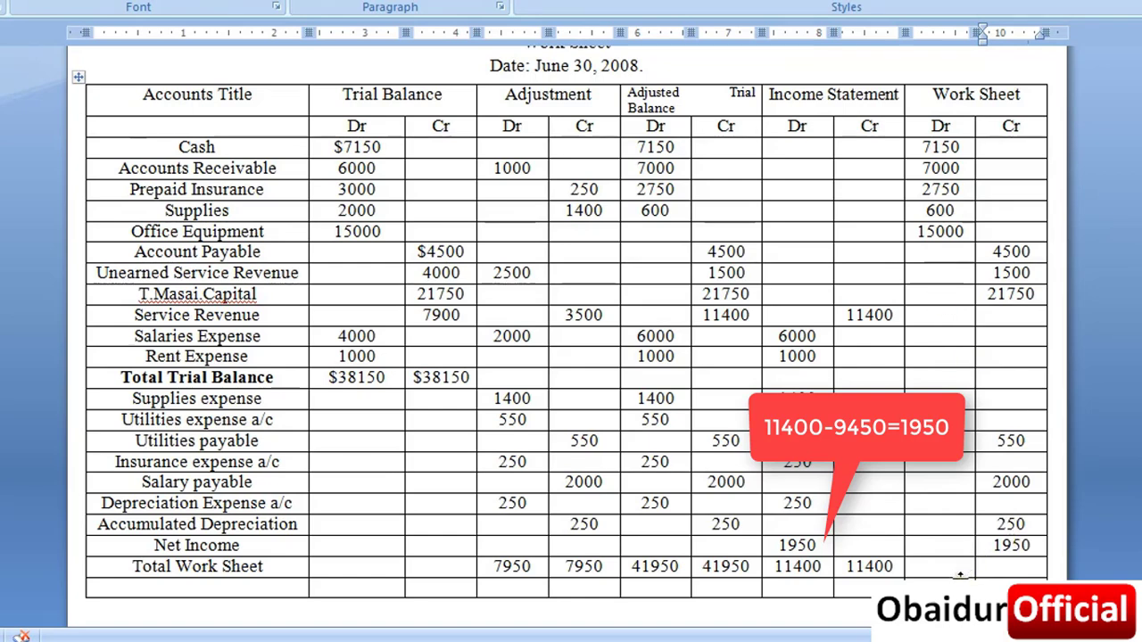
pyautogui.moveTo(928, 148); pyautogui.dragTo(962, 210)
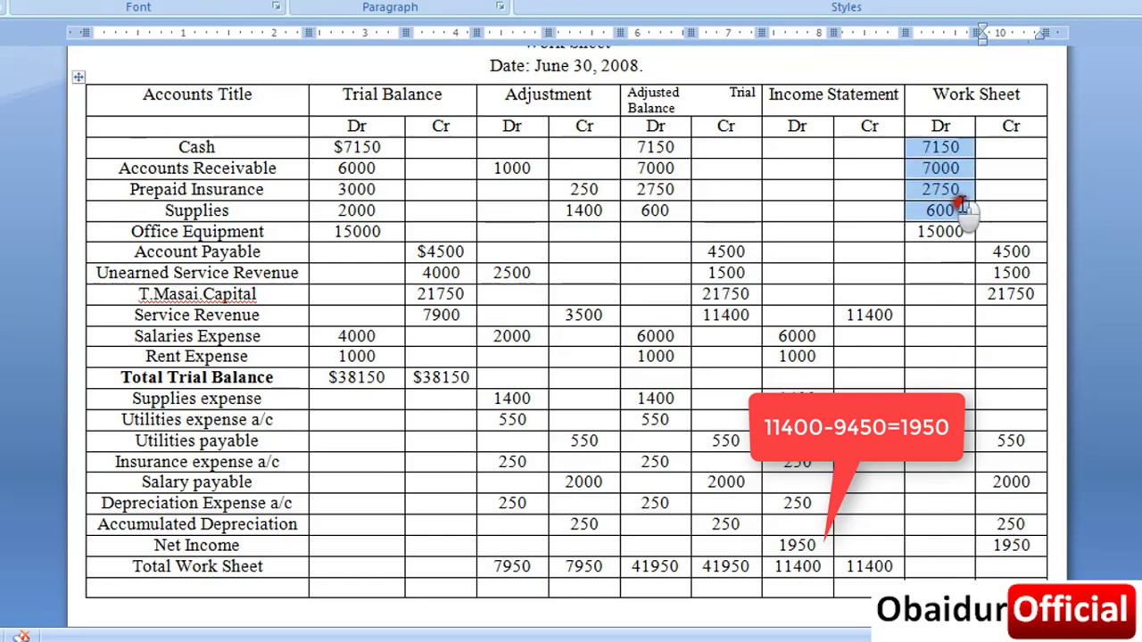
pyautogui.click(940, 250)
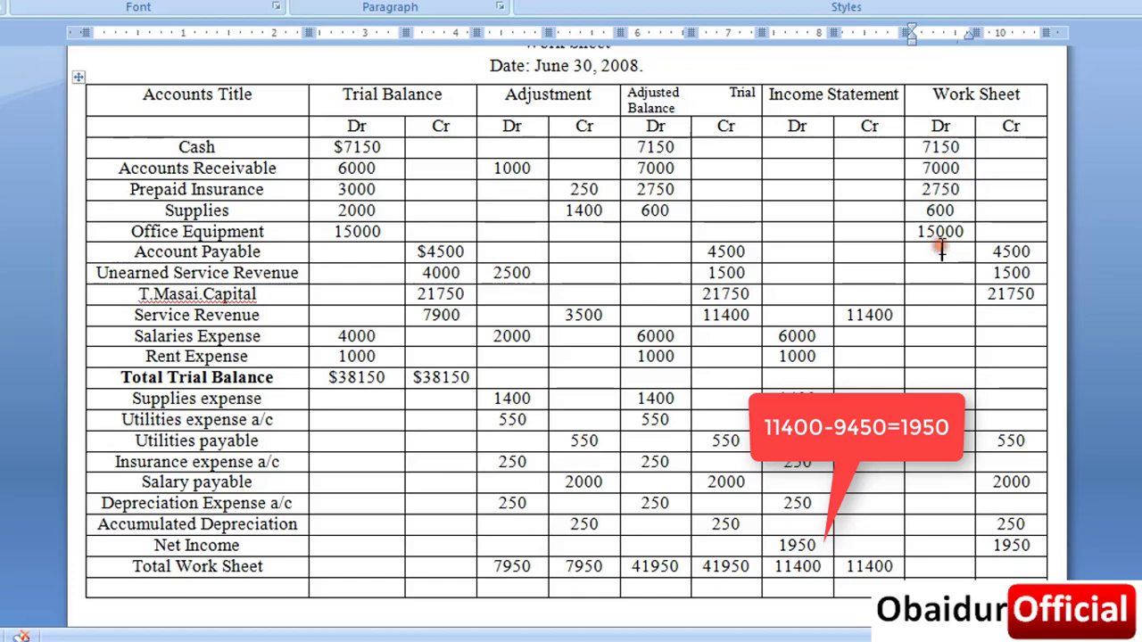
# Step: Fill in 32500 as both the Work Sheet Dr and Cr totals
pyautogui.click(950, 570)
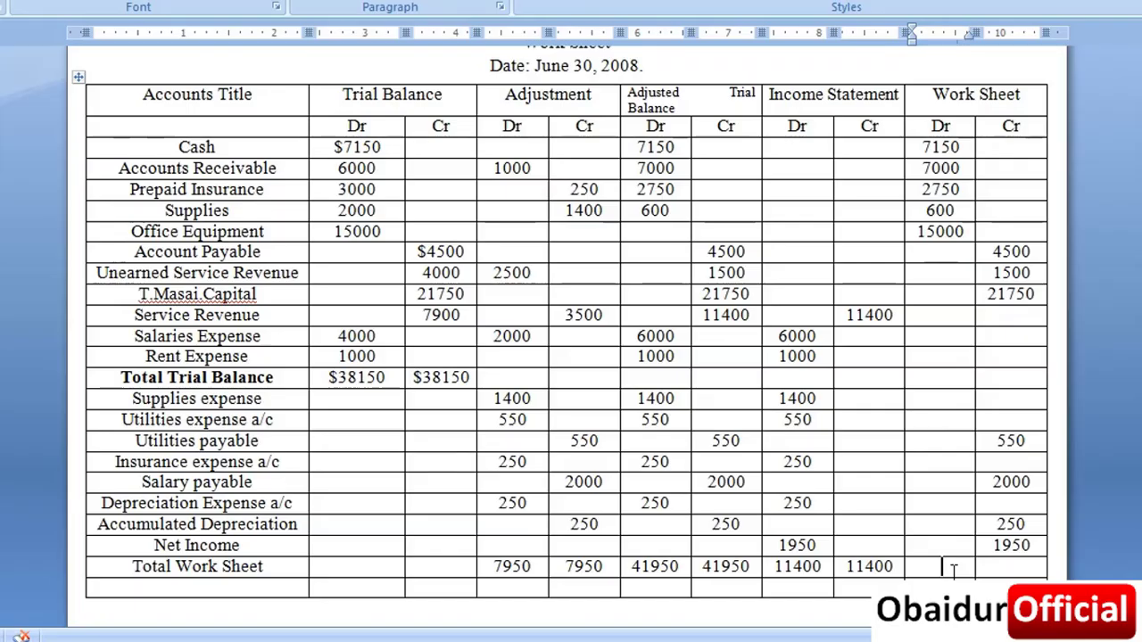
pyautogui.write('32500')
pyautogui.press('Tab')
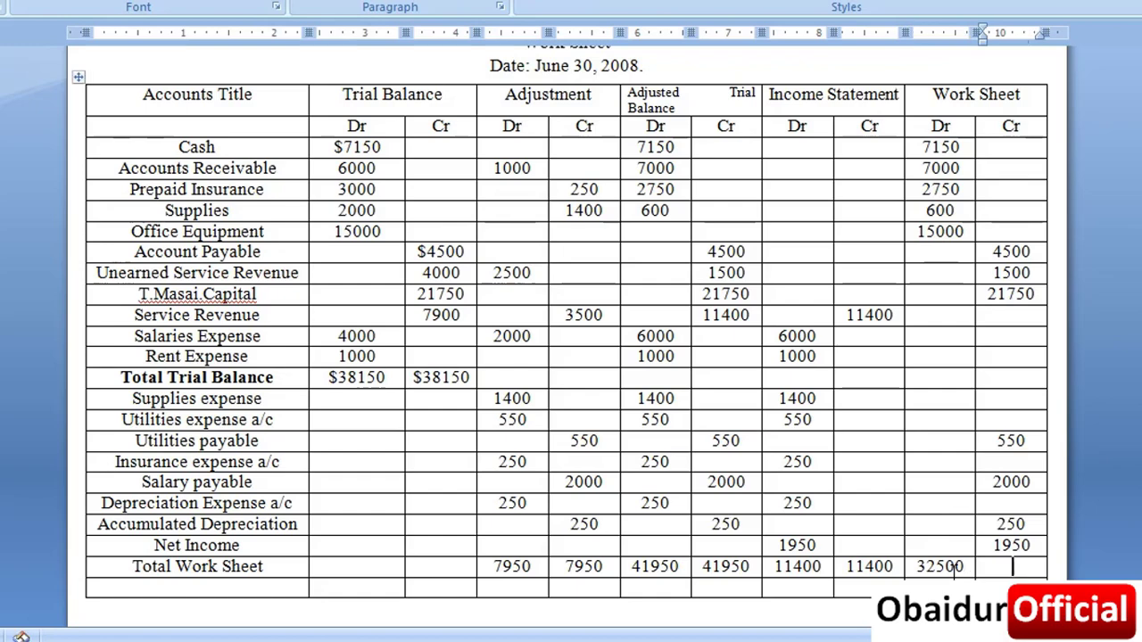
pyautogui.write('32500')
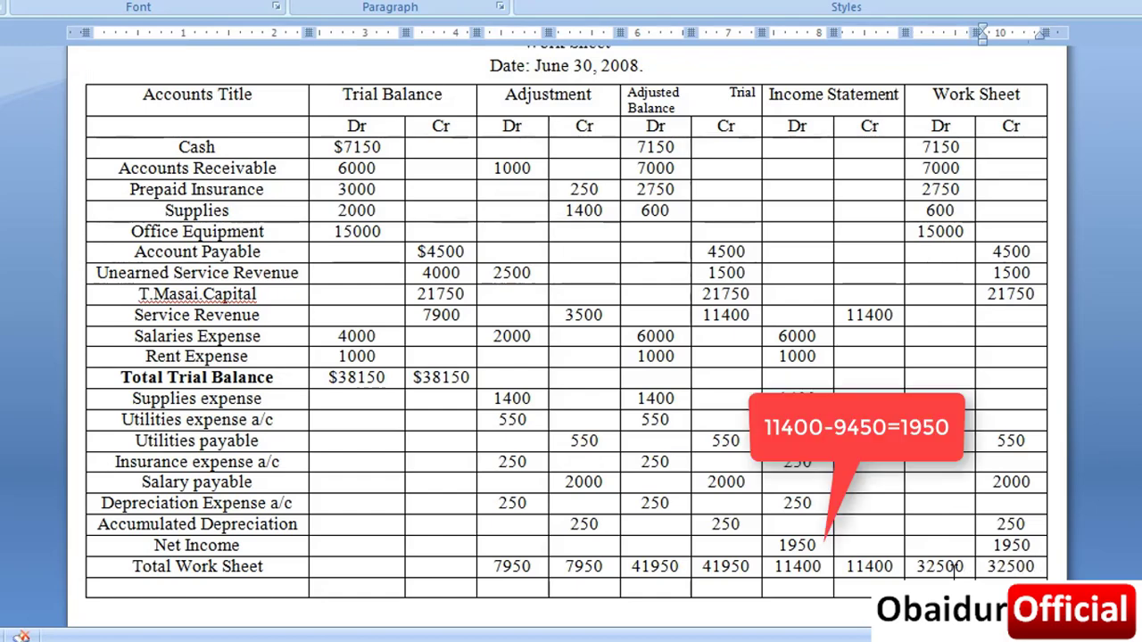
pyautogui.scroll(3, 800, 477)
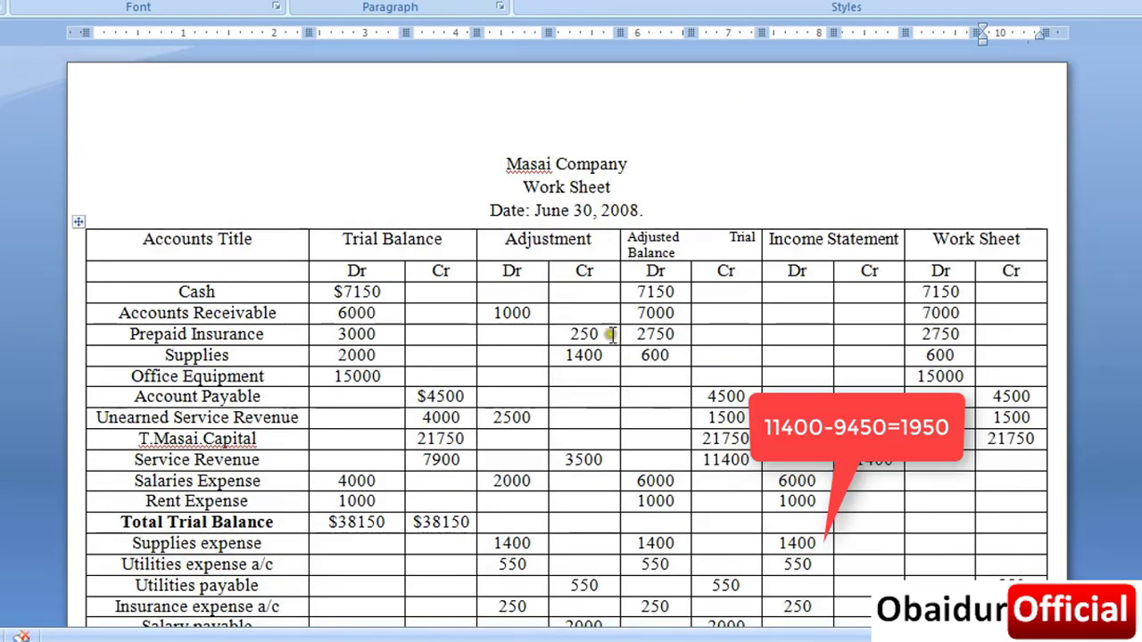
pyautogui.scroll(-5, 610, 334)
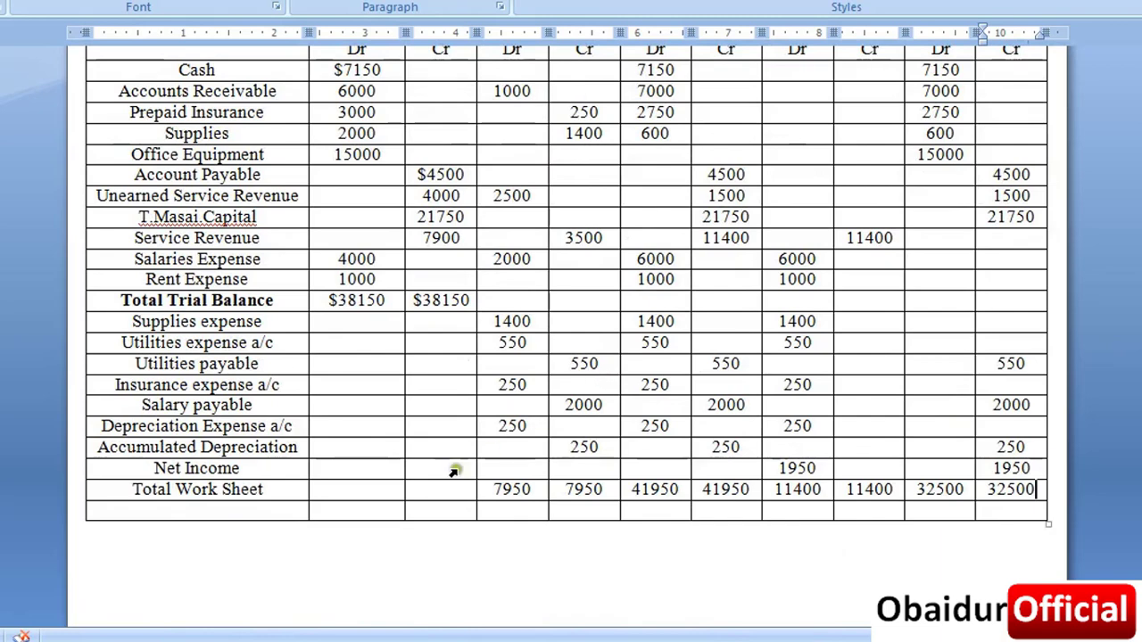
# Step: Delete the entire empty row below Total Work Sheet, then return to the top of the document
pyautogui.moveTo(266, 510)
pyautogui.mouseDown()
pyautogui.moveTo(472, 527)
pyautogui.moveTo(929, 511)
pyautogui.mouseUp()
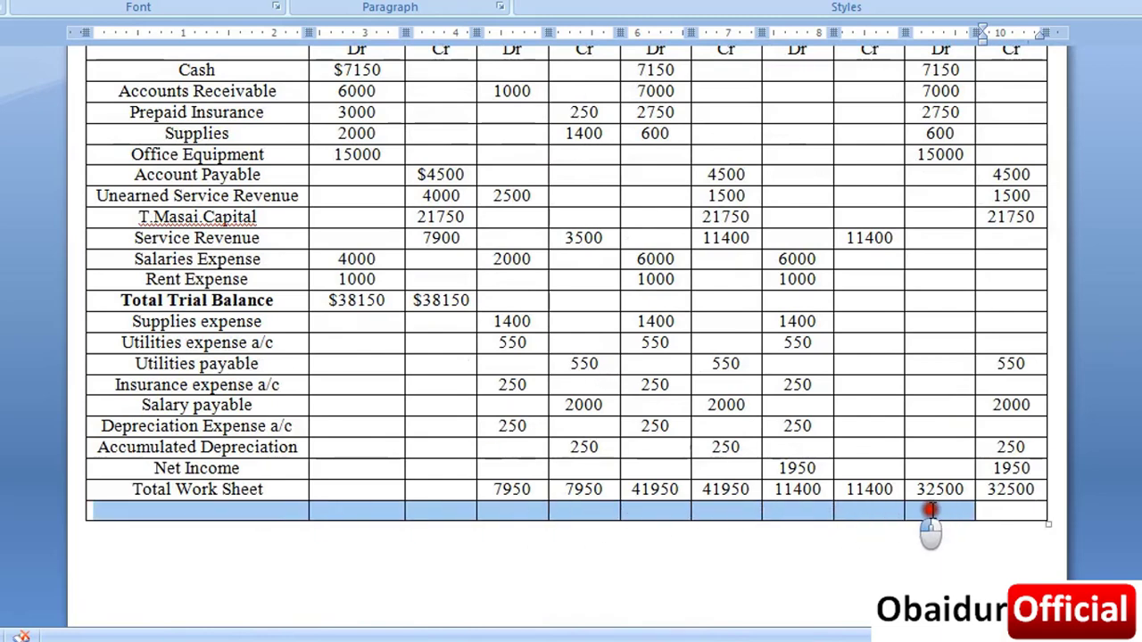
pyautogui.rightClick(948, 515)
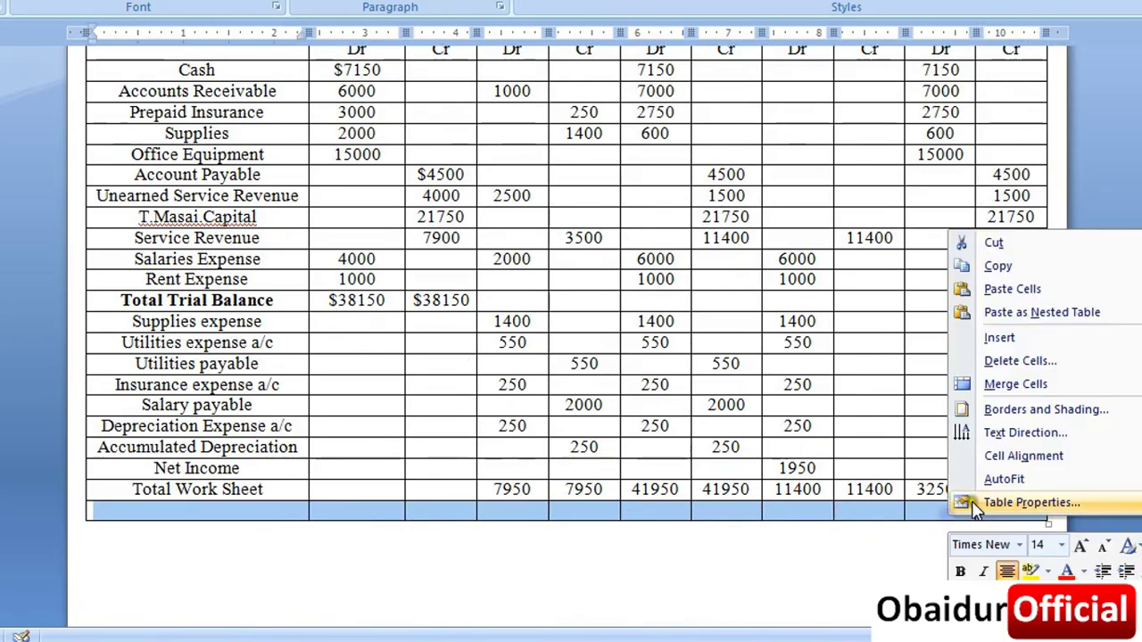
pyautogui.click(995, 361)
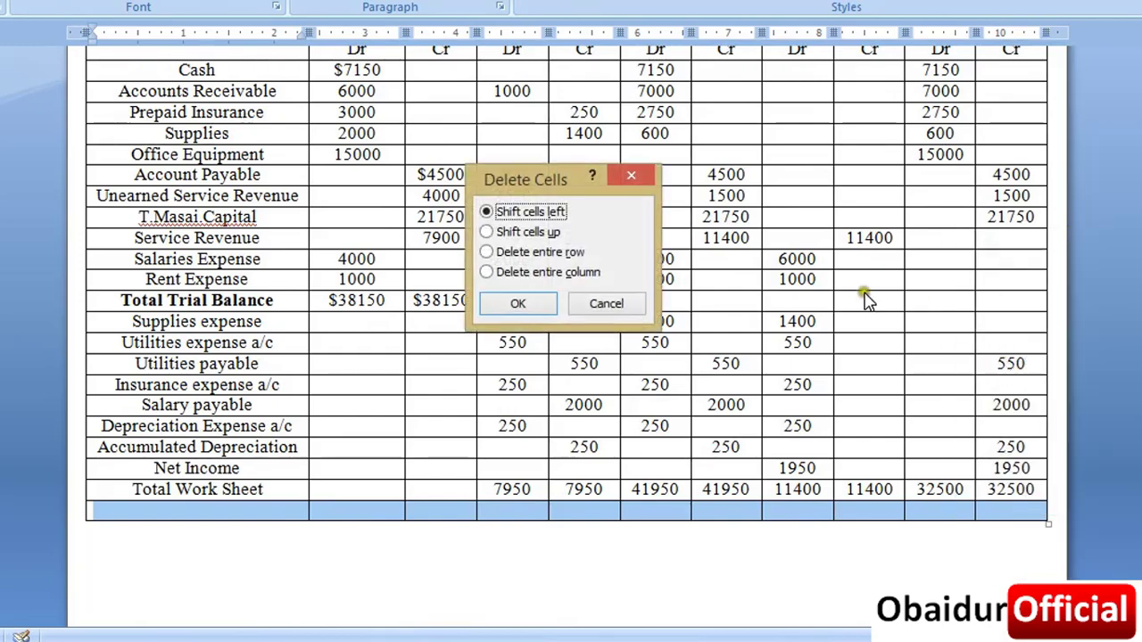
pyautogui.click(490, 252)
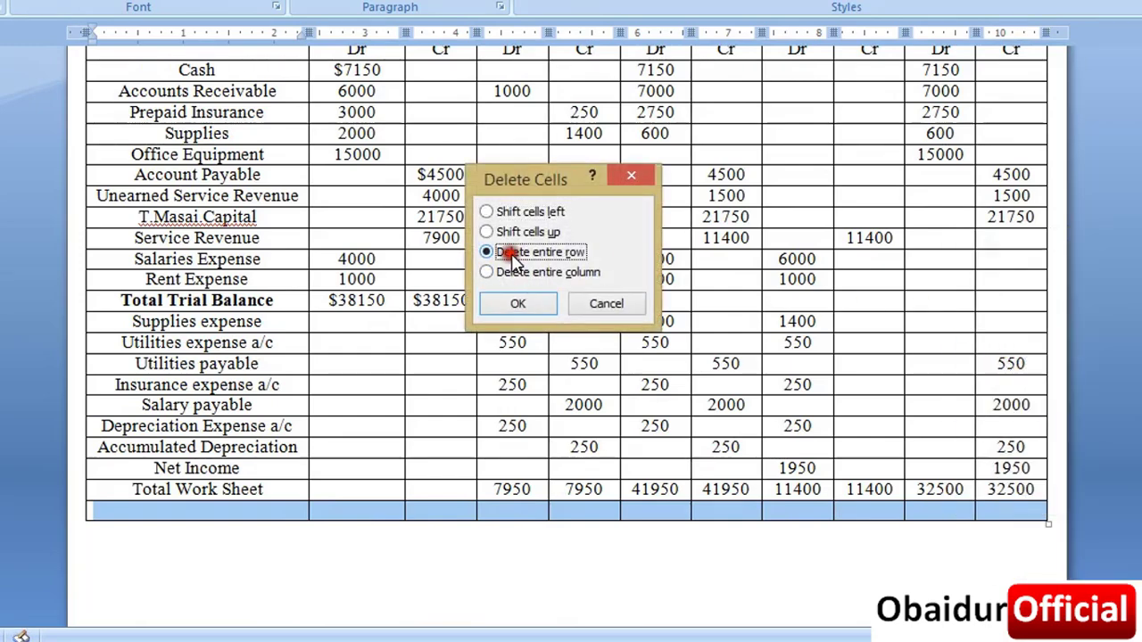
pyautogui.click(520, 304)
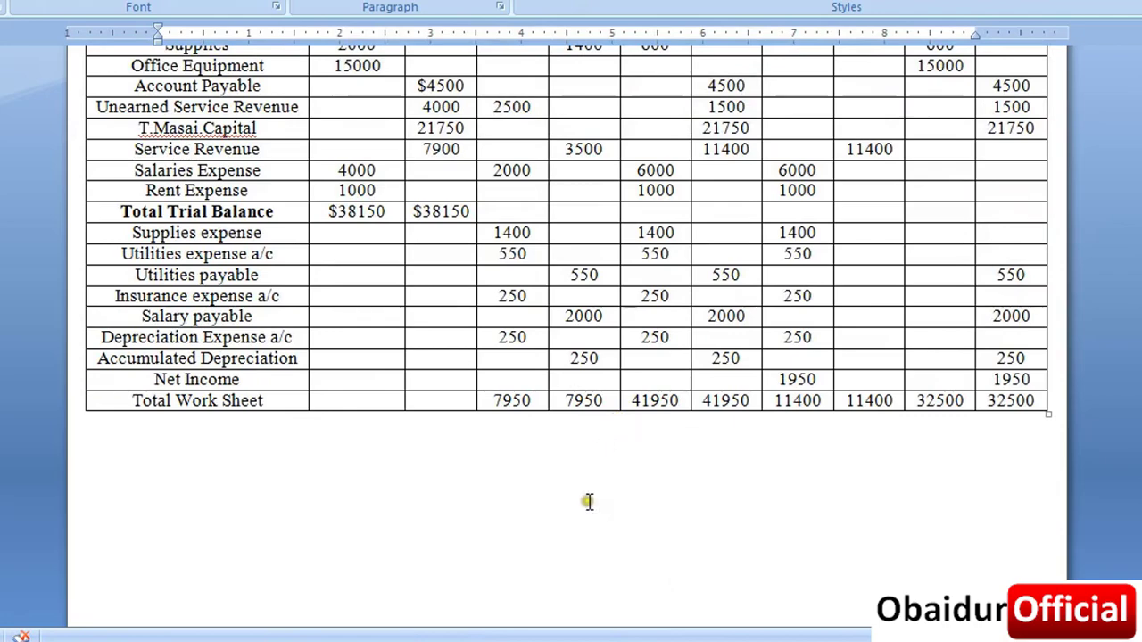
pyautogui.hotkey('ctrl', 'Home')
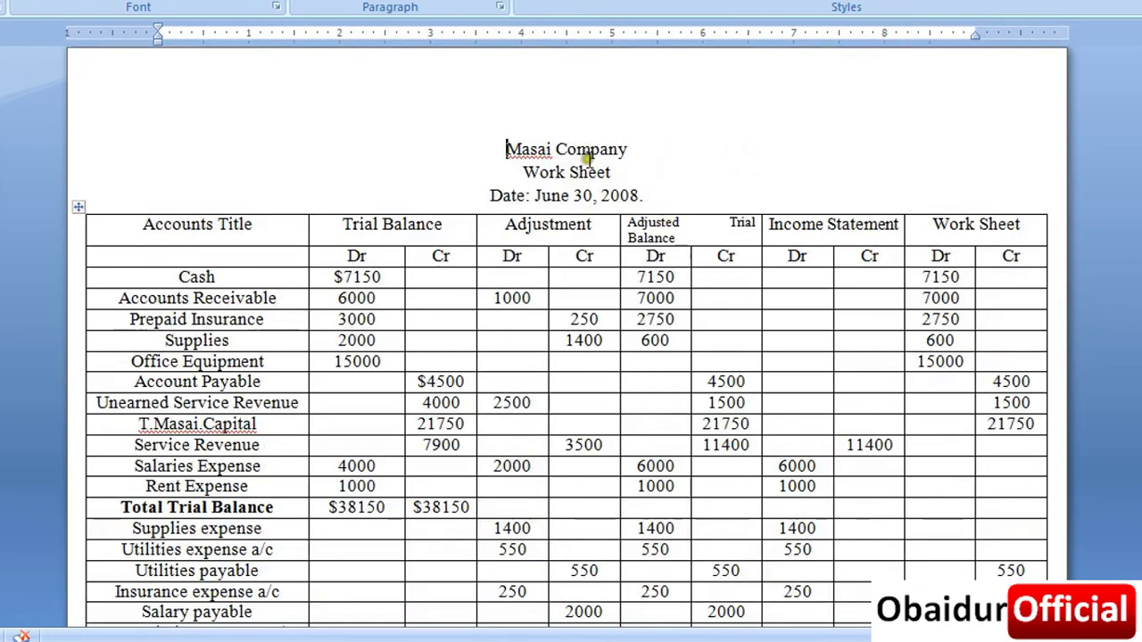